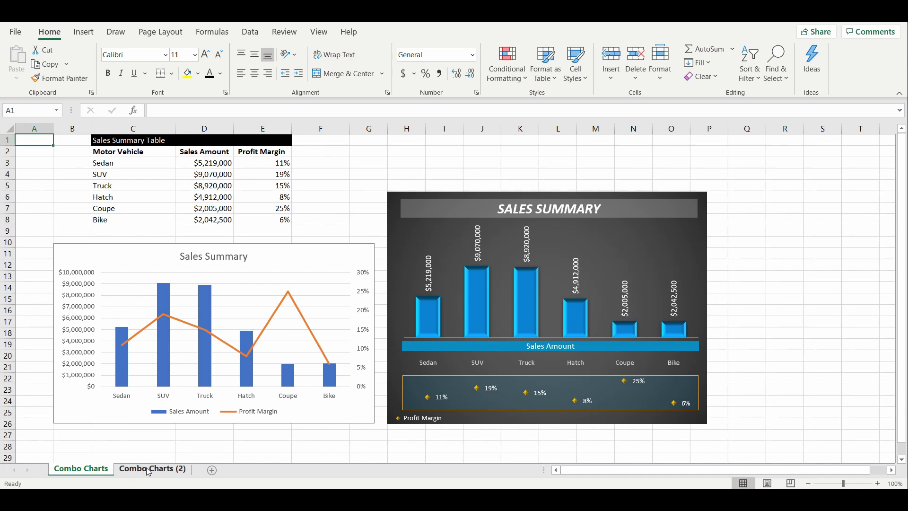
- On the Combo Charts (2) sheet, insert a 2-D clustered column chart from C3:E9 and place it below the table
left_click(169, 470)
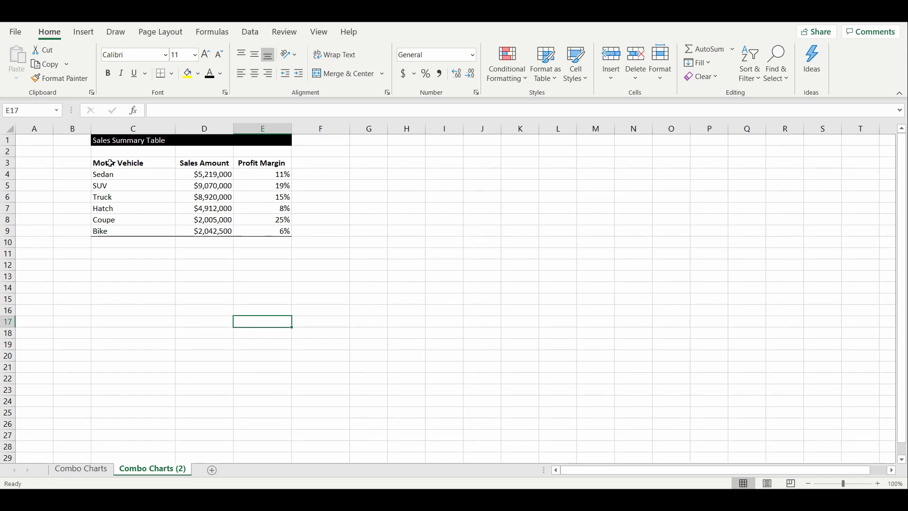
left_click_drag(110, 163, 261, 228)
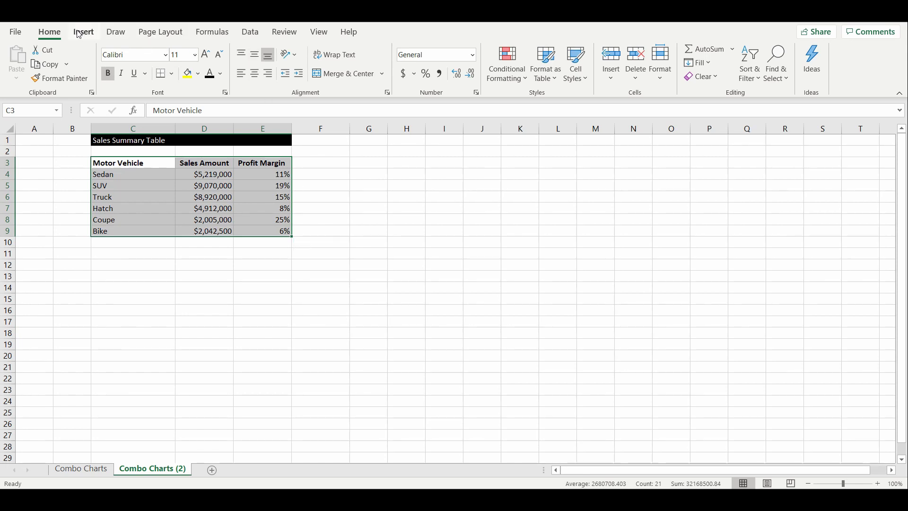
left_click(94, 36)
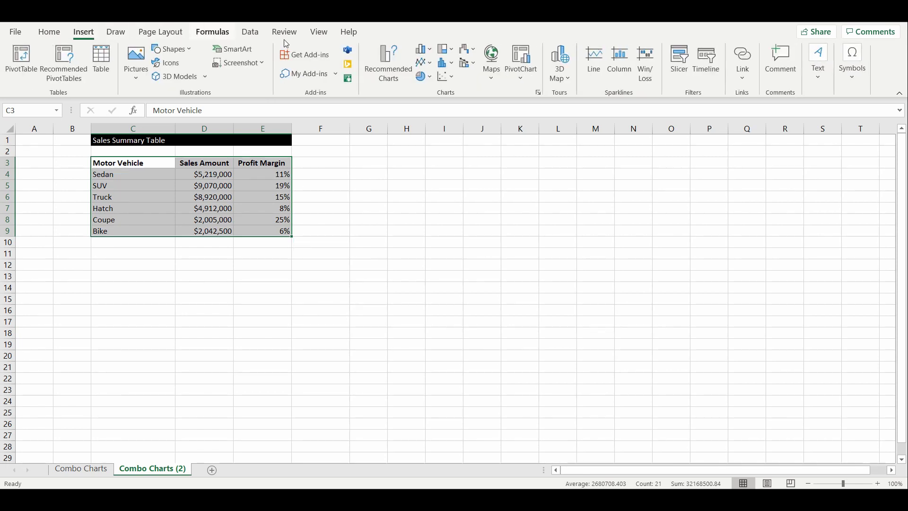
left_click(429, 54)
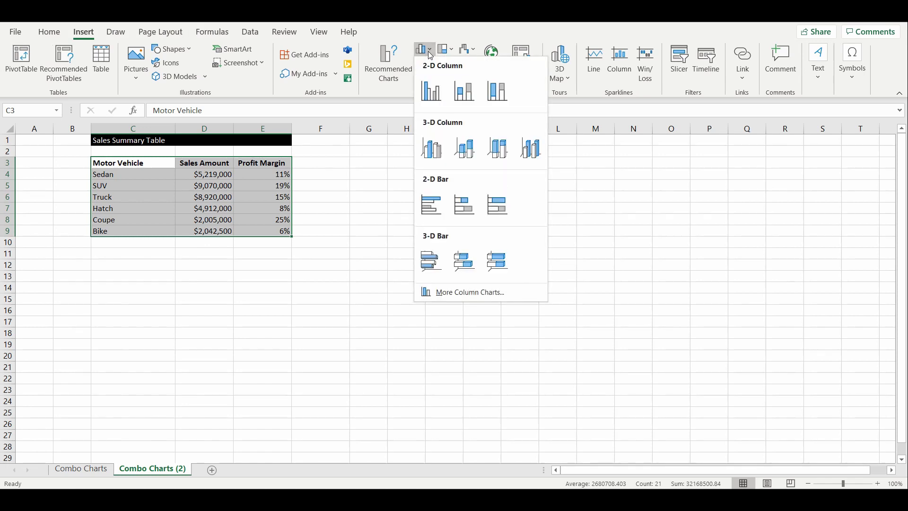
left_click(428, 93)
left_click_drag(375, 233, 160, 274)
- Change the chart's title to "Sales Summary"
left_click(222, 269)
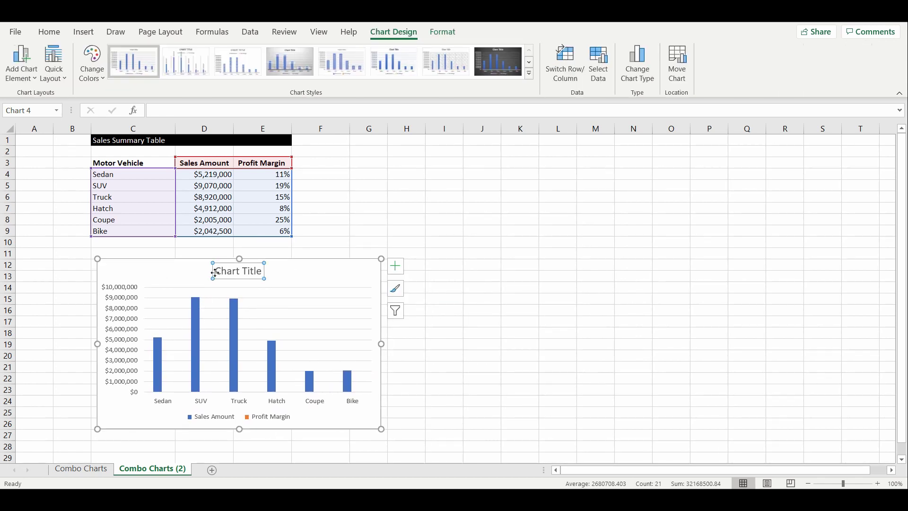
left_click_drag(217, 271, 263, 275)
type("Sa")
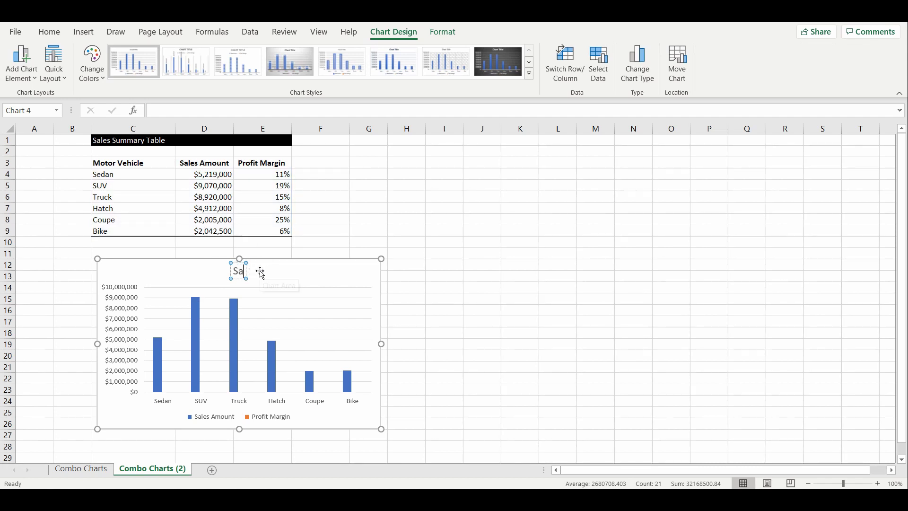
type("les S")
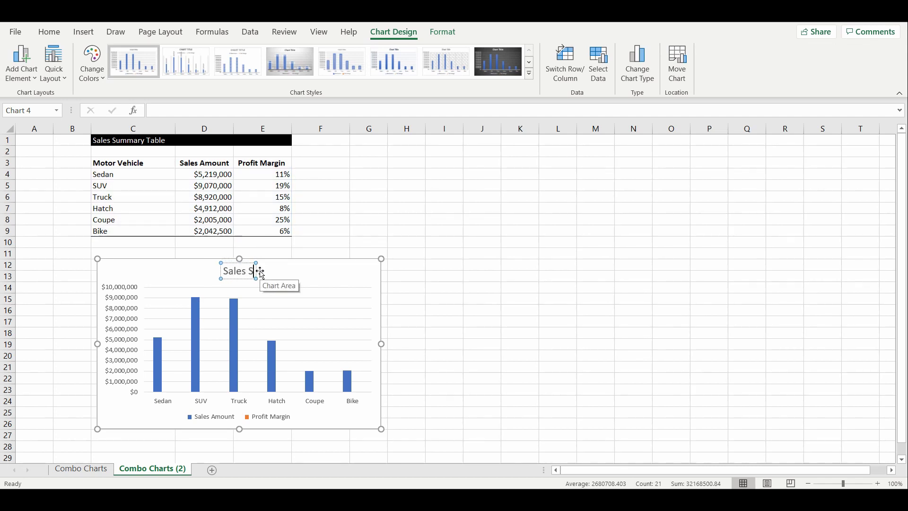
type("ummary")
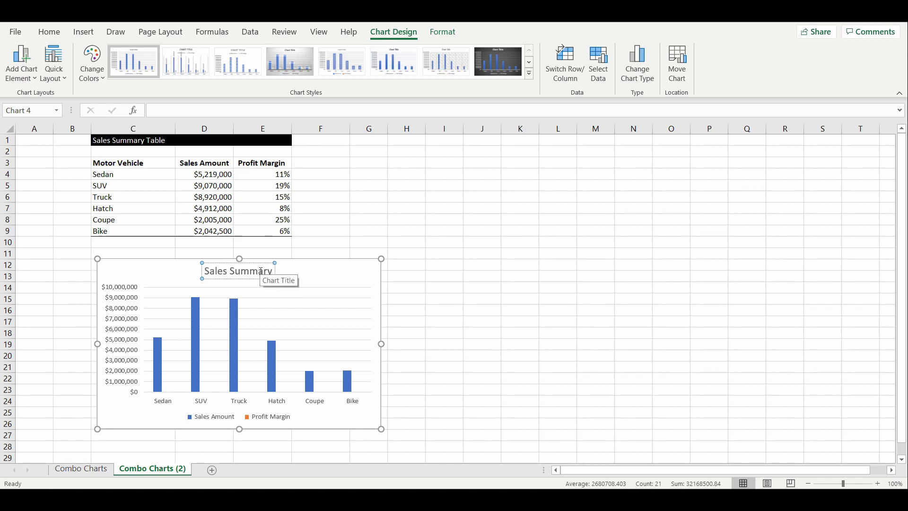
left_click(378, 218)
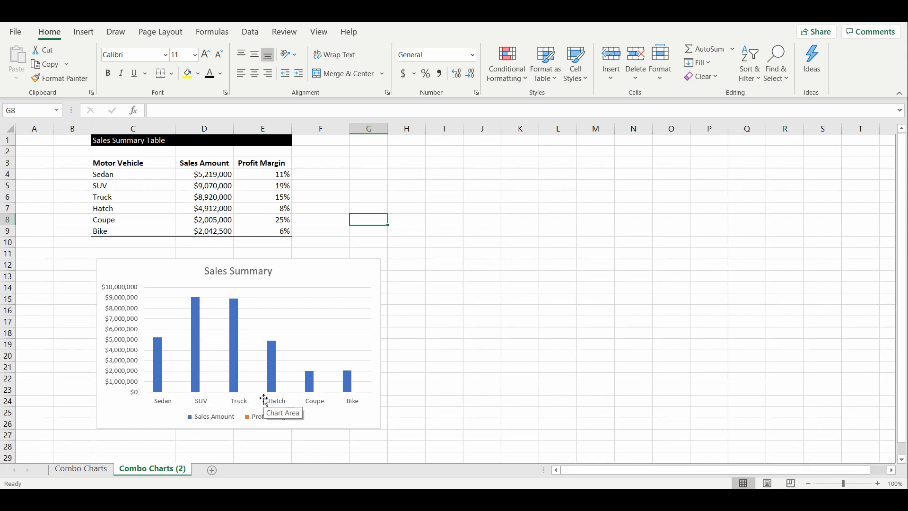
- Change the chart to a combo with Sales Amount as clustered columns and Profit Margin as a line on the secondary axis
left_click(306, 273)
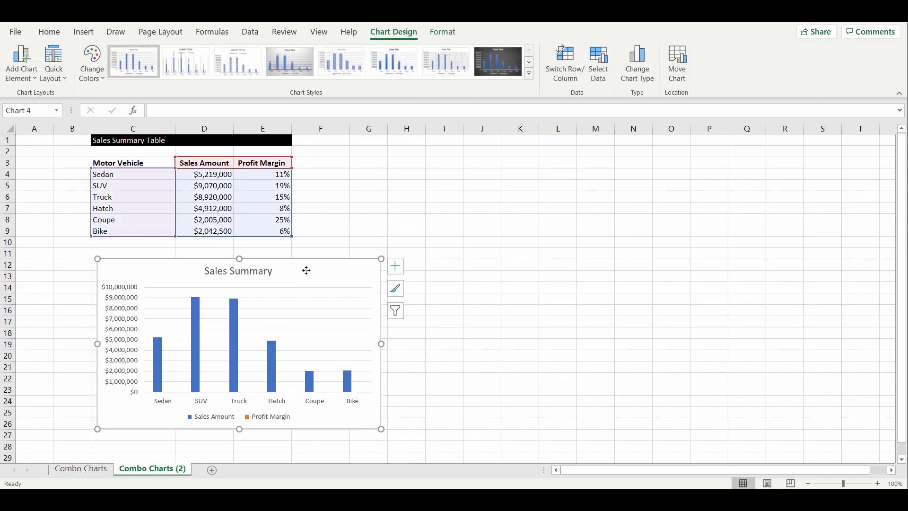
right_click(307, 273)
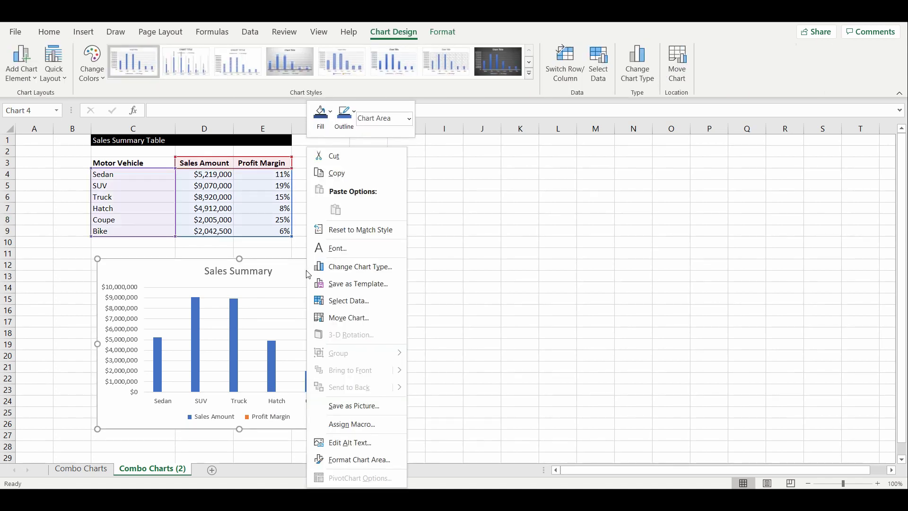
left_click(371, 268)
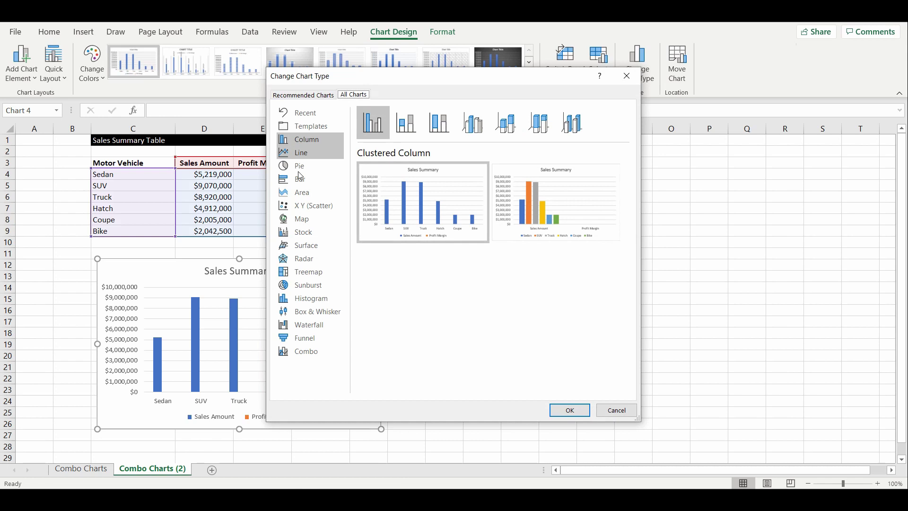
left_click(311, 353)
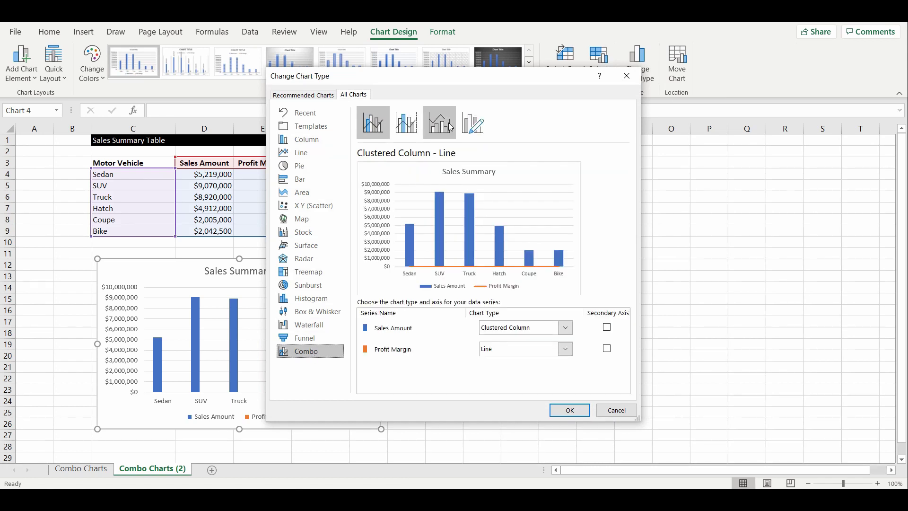
left_click_drag(472, 82, 620, 90)
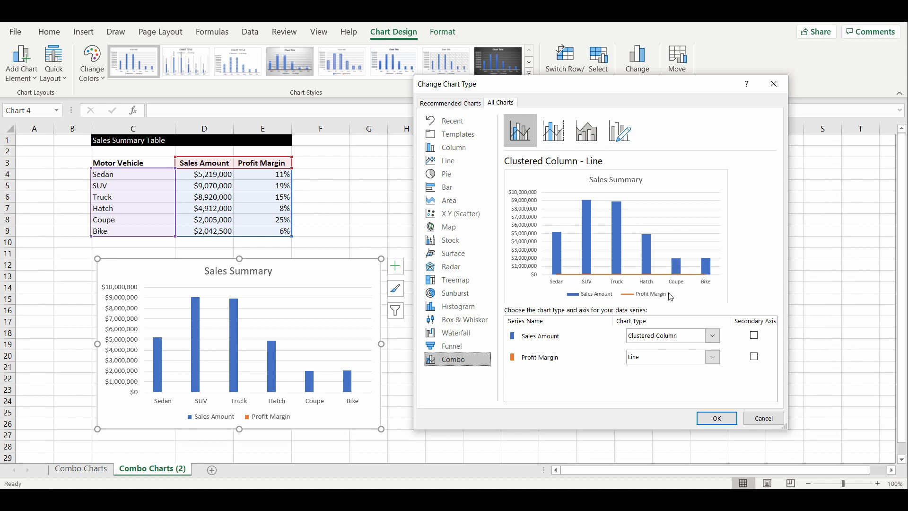
left_click(754, 357)
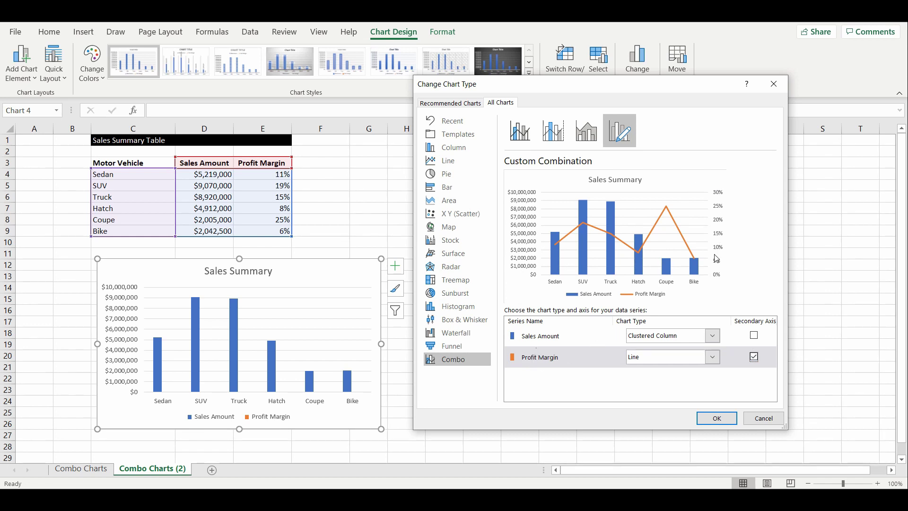
left_click(716, 418)
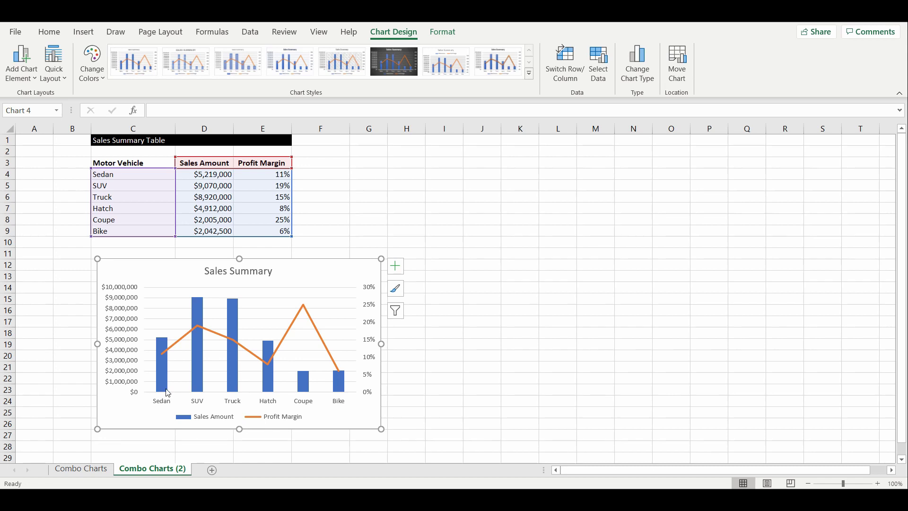
- Examine the combo chart's columns and line, and compare it with the finished charts on the Combo Charts sheet
mouse_move(168, 392)
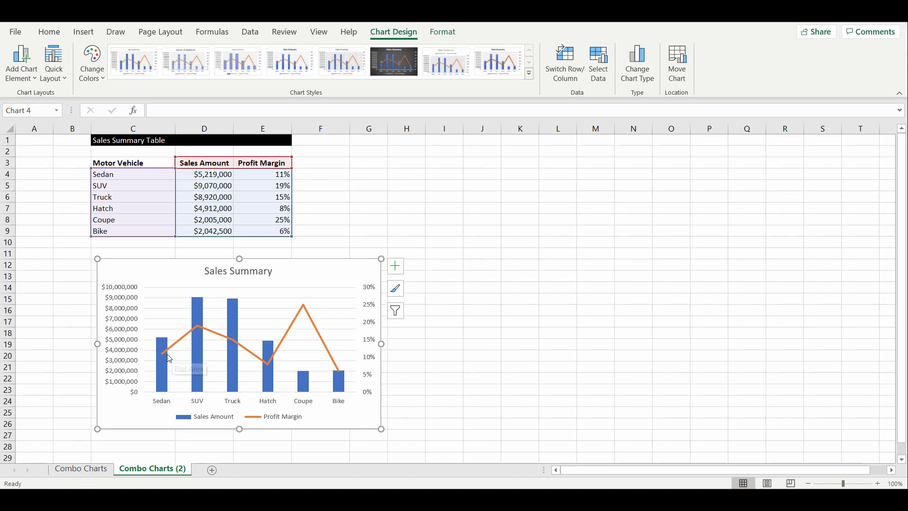
mouse_move(193, 333)
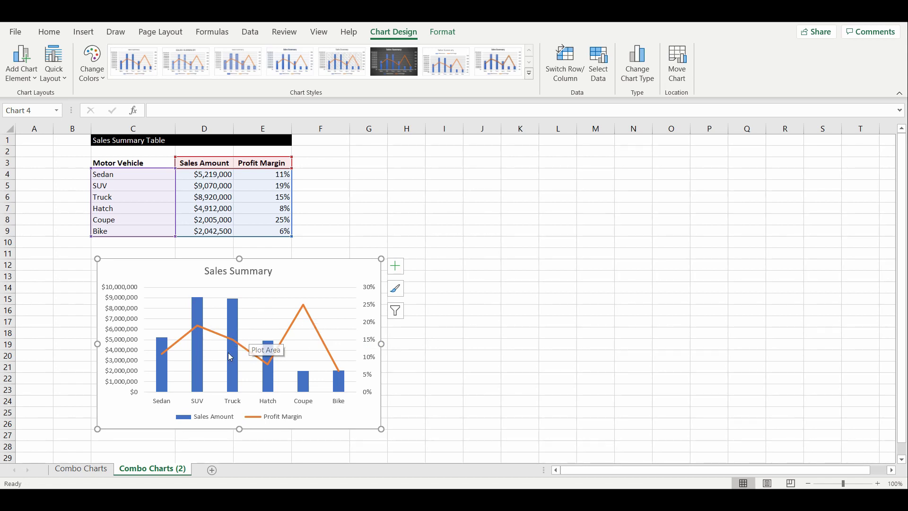
left_click(106, 471)
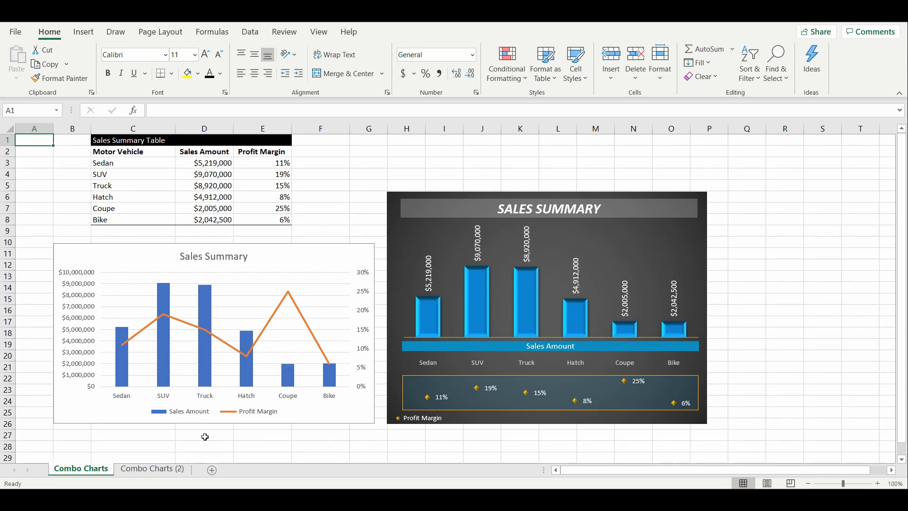
left_click(143, 469)
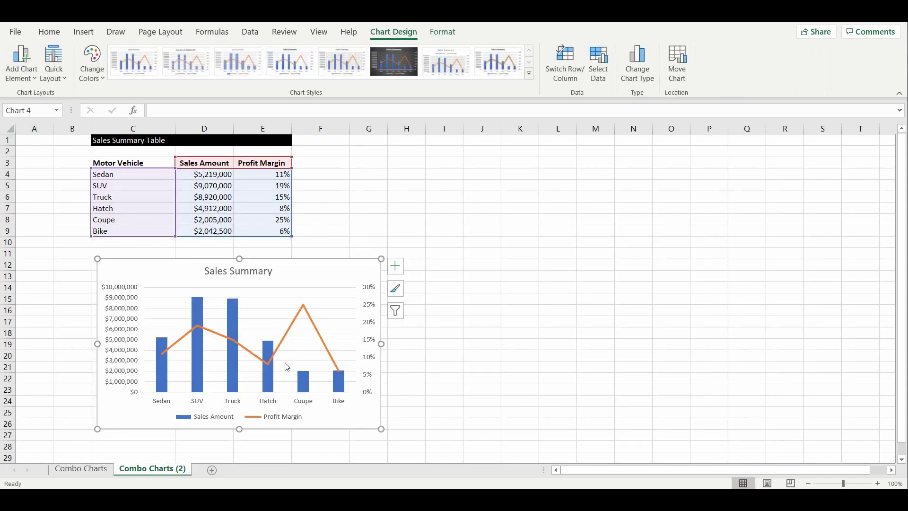
left_click(439, 219)
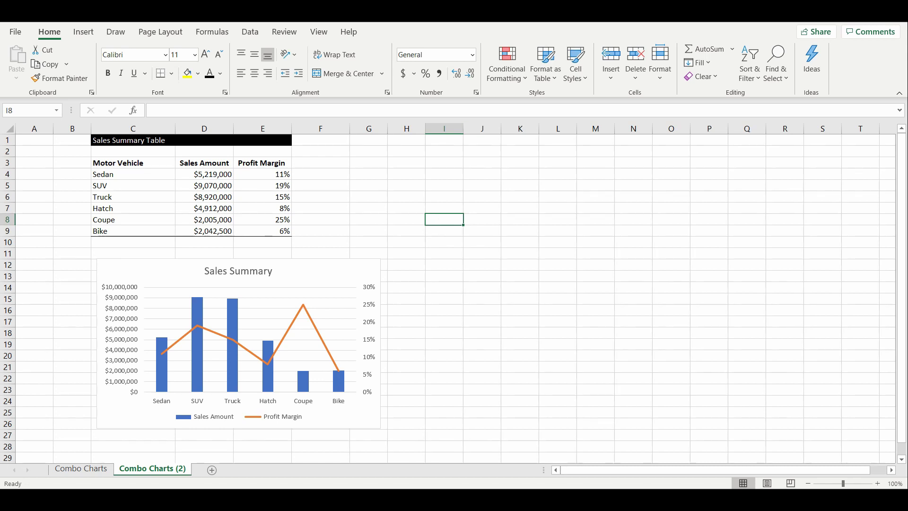
left_click(34, 139)
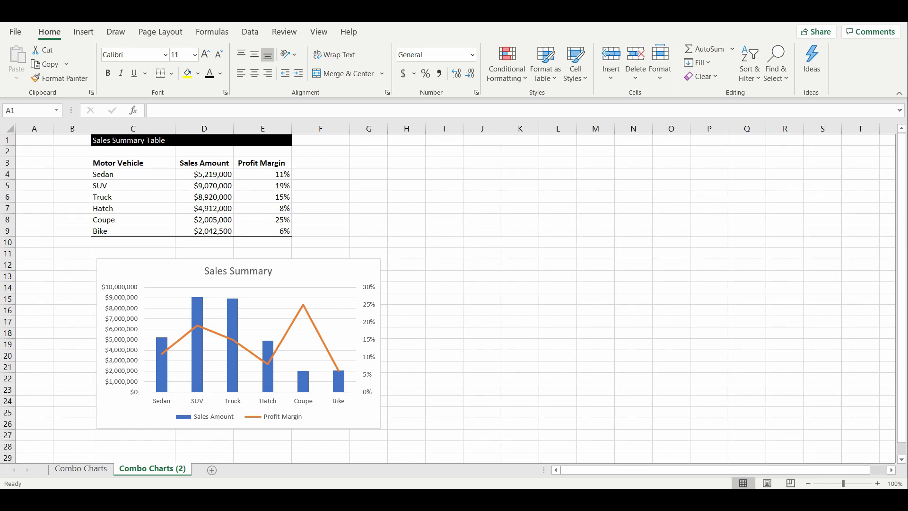
- Copy the combo chart and paste two duplicates one above the other, beside the original and starting around column J
left_click(134, 270)
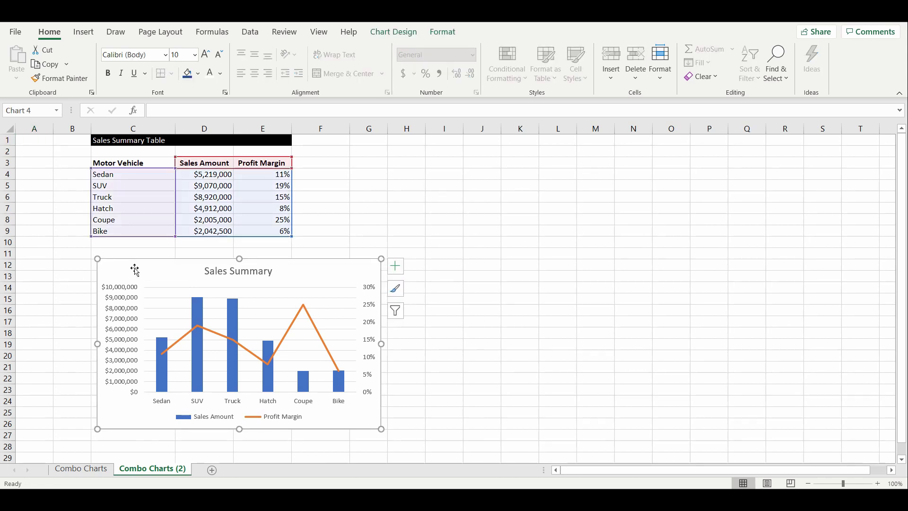
key("ctrl+c")
left_click(476, 199)
key("ctrl+v")
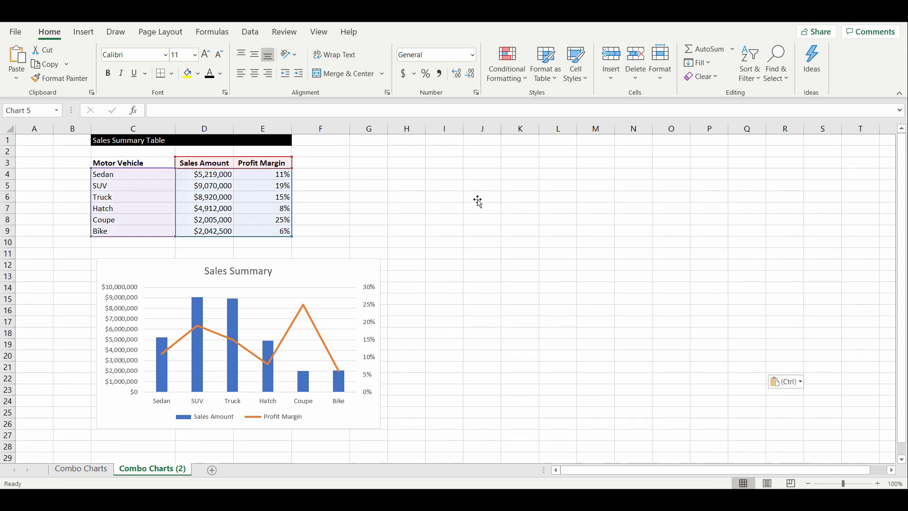
left_click_drag(496, 200, 497, 161)
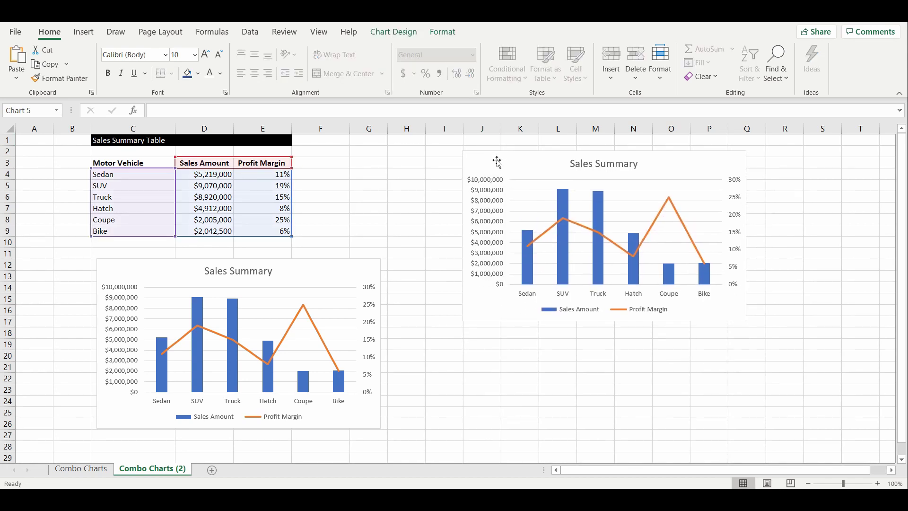
left_click(481, 345)
key("ctrl+v")
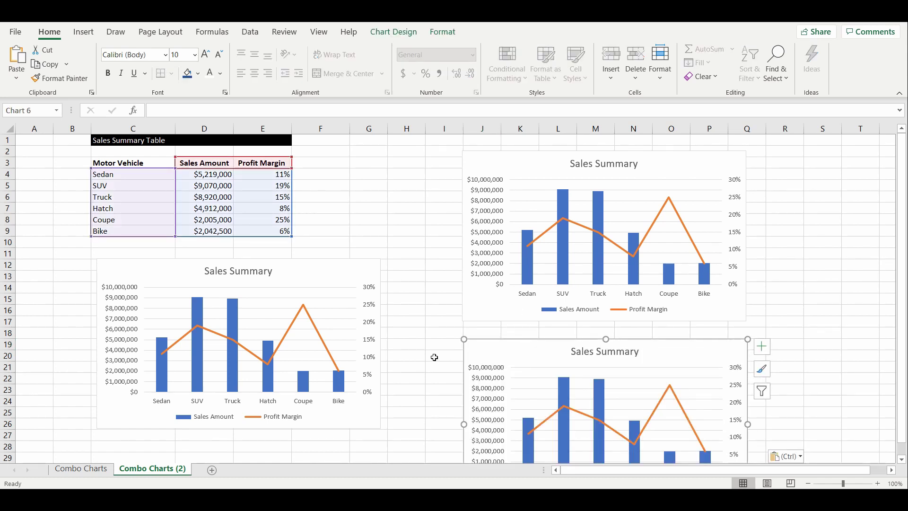
- Examine how the dark Sales Summary design on the Combo Charts sheet combines a Sales Amount chart with a Profit Margin chart
left_click(85, 473)
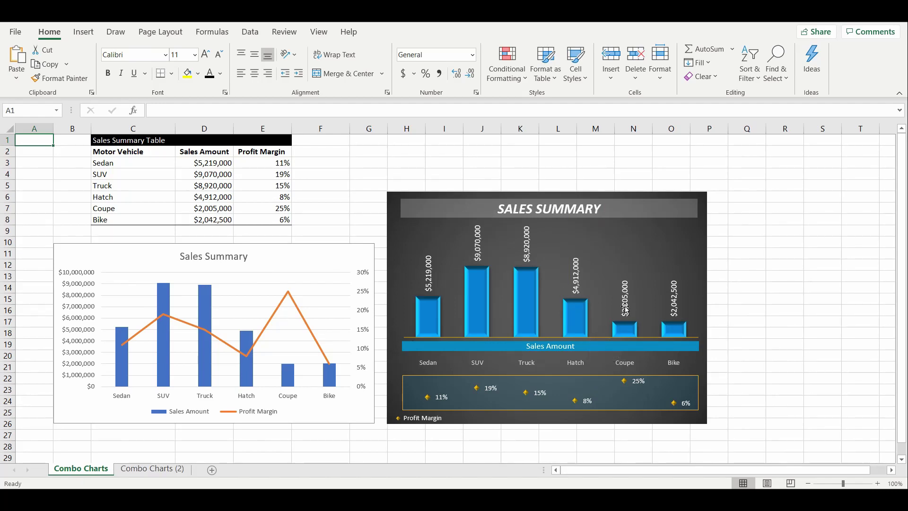
left_click(538, 377)
left_click_drag(538, 377, 533, 373)
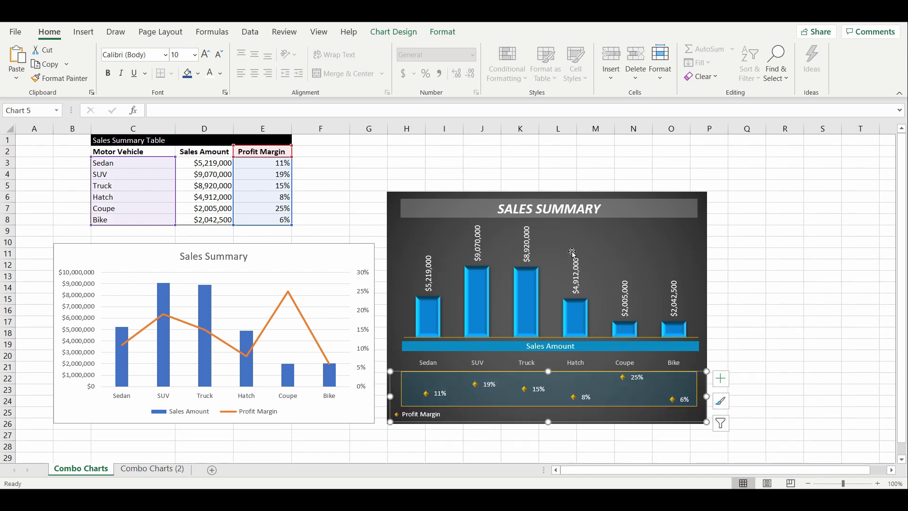
left_click(571, 243)
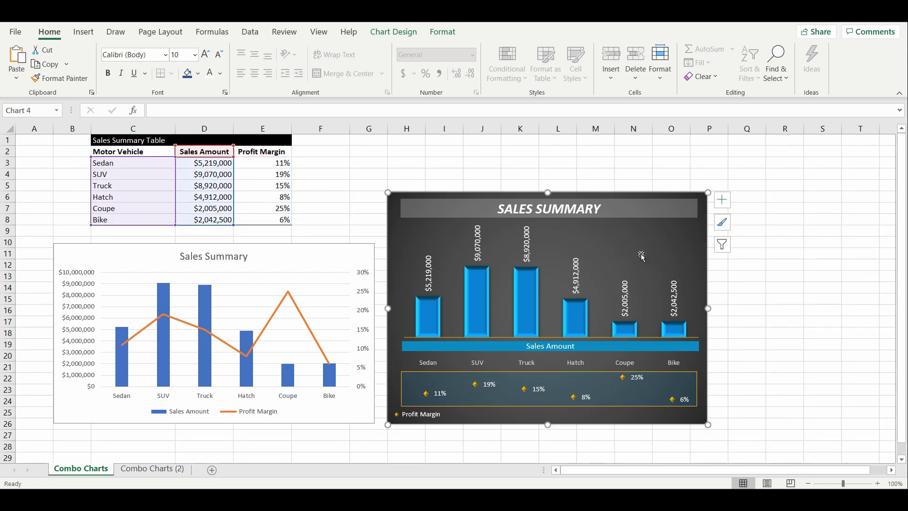
left_click(157, 468)
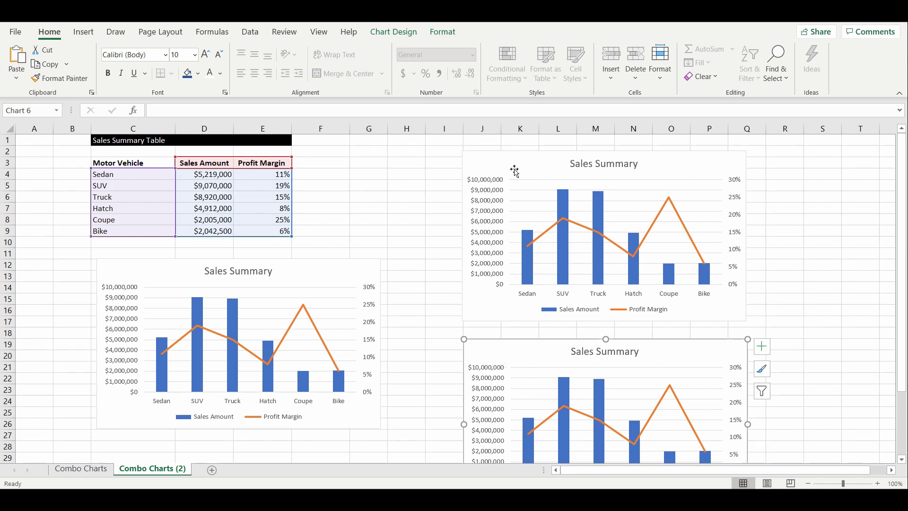
- Delete the Profit Margin series from the upper duplicate chart and move both duplicates up so they sit directly against each other
left_click(553, 227)
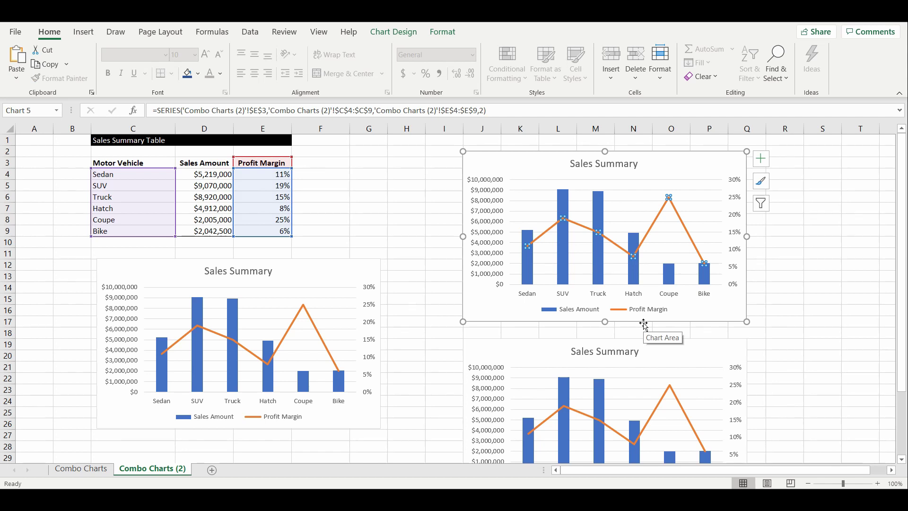
key("Delete")
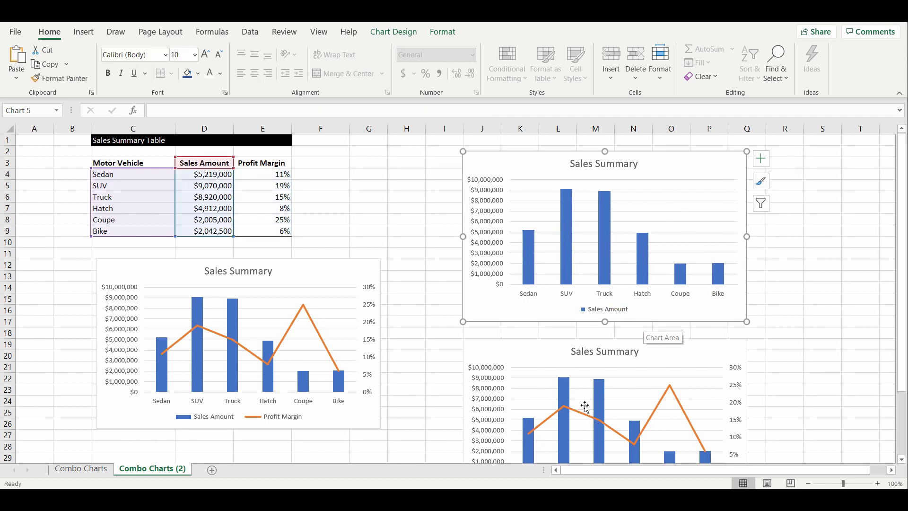
left_click_drag(518, 356, 517, 342)
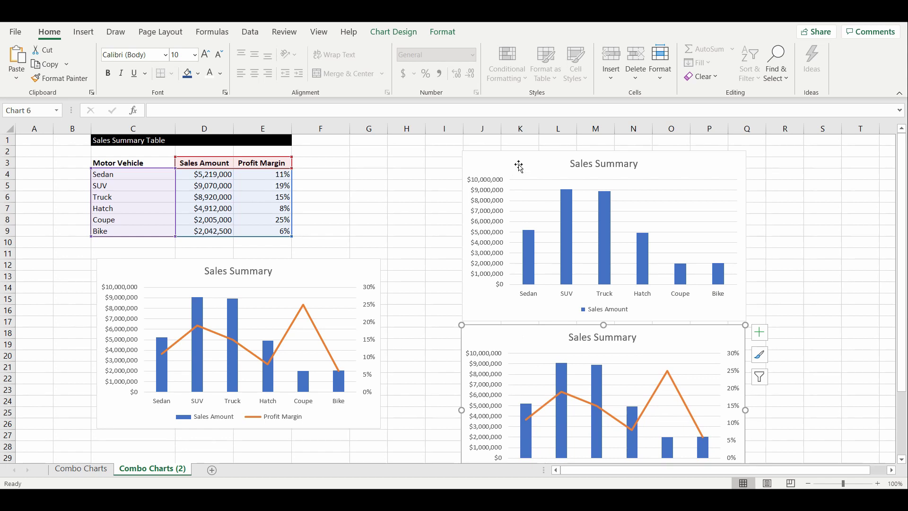
left_click_drag(519, 166, 519, 152)
left_click_drag(542, 343, 540, 327)
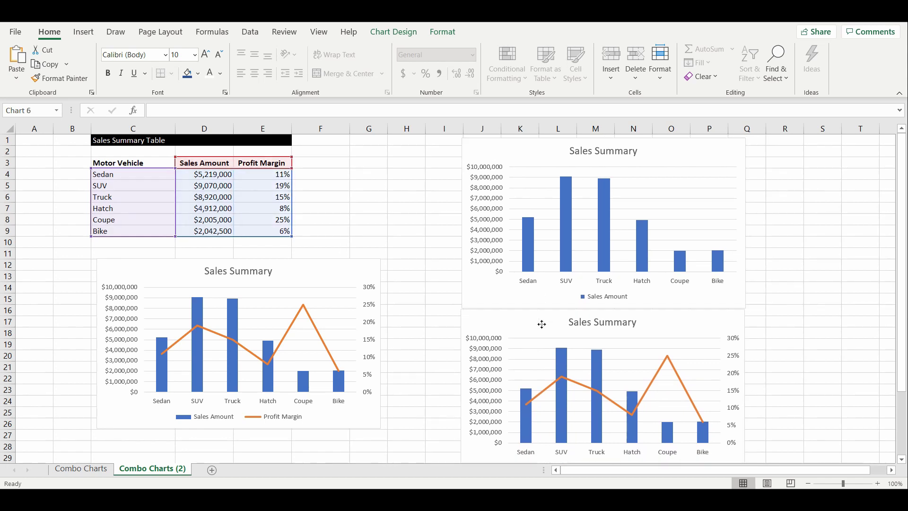
- Delete the Sales Amount series from the lower duplicate chart, reduce the chart's height and place it below the upper chart with a gap
left_click(561, 374)
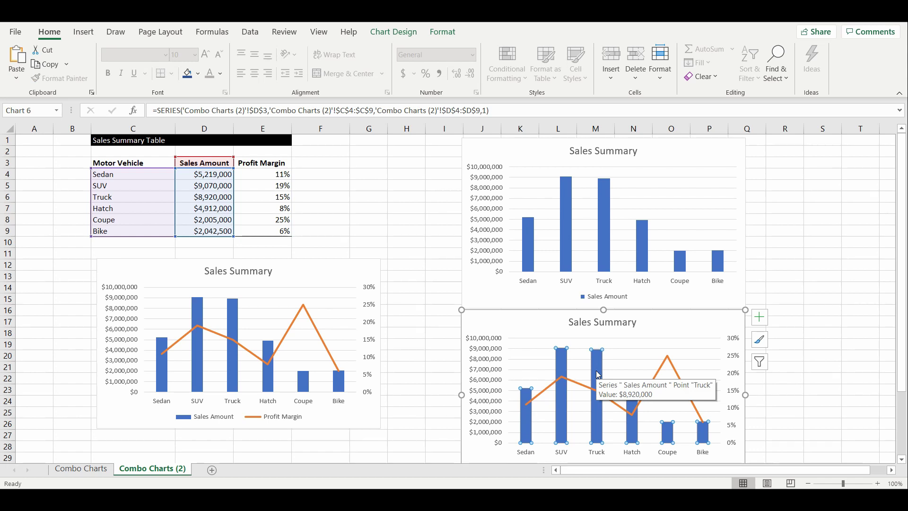
key("Delete")
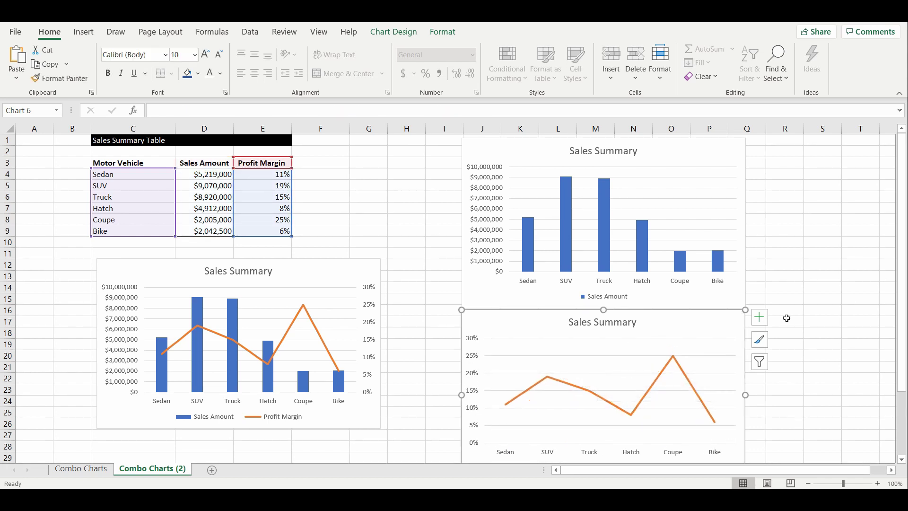
left_click_drag(651, 324, 656, 352)
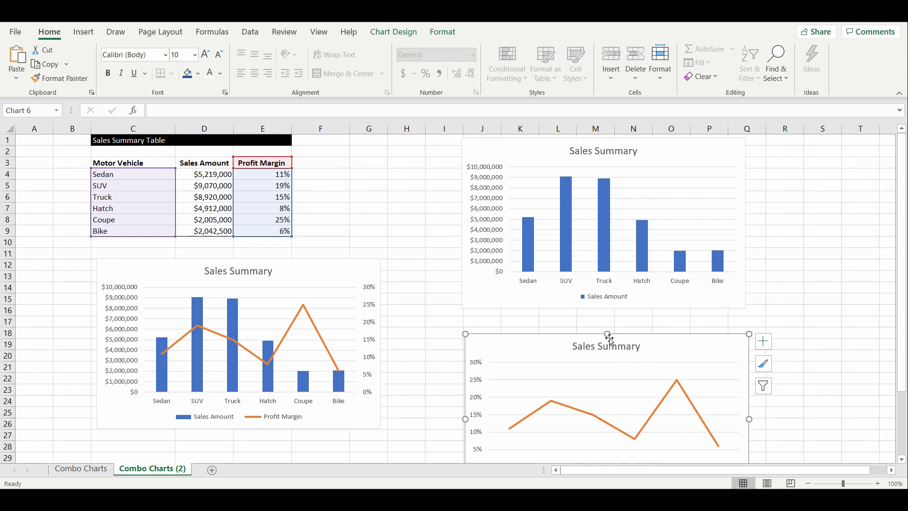
left_click_drag(609, 332, 609, 404)
left_click_drag(679, 404, 690, 343)
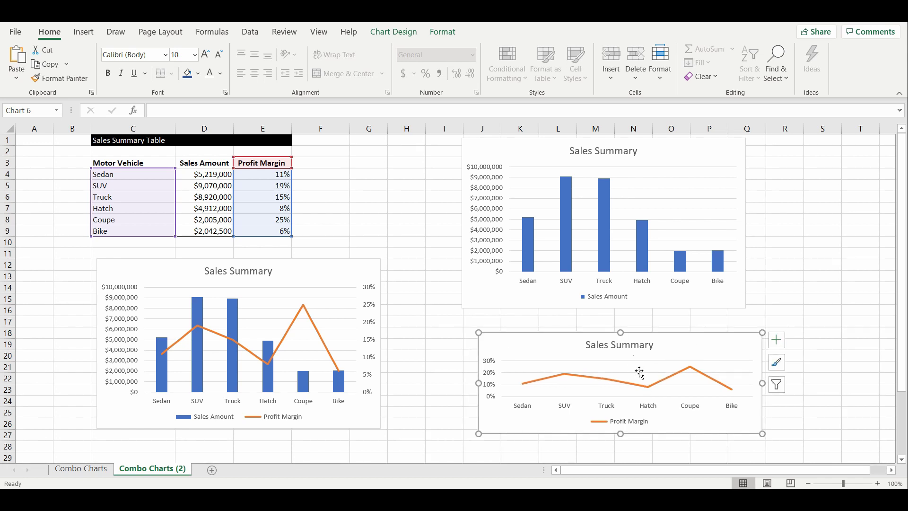
- Remove the gridlines, vertical axis, horizontal axis and title from the Profit Margin chart
left_click(641, 376)
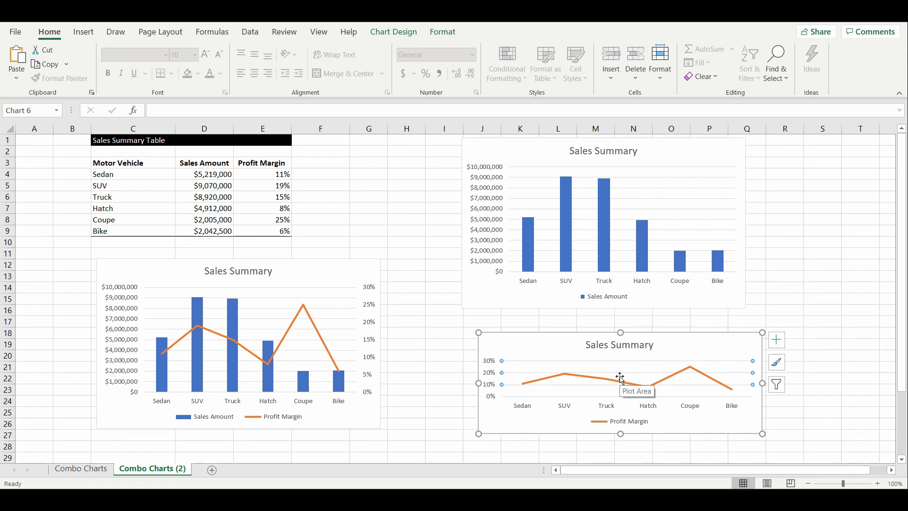
left_click(619, 377)
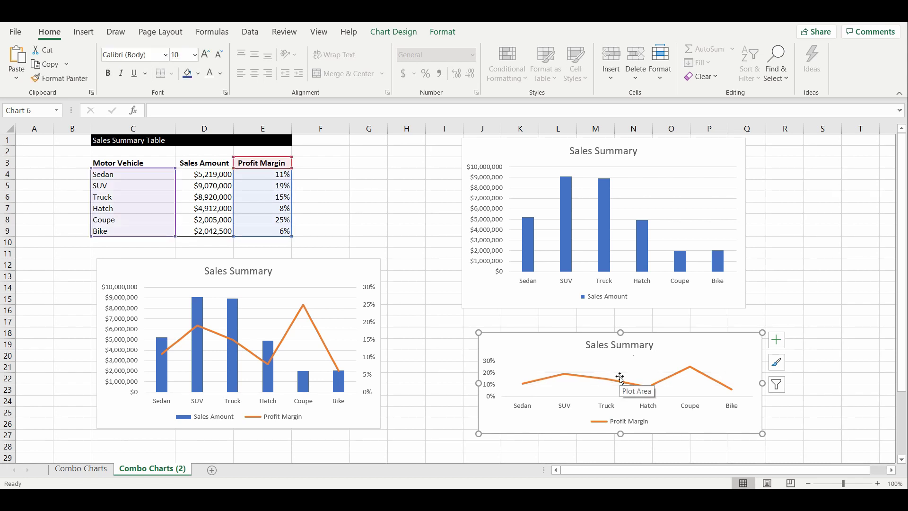
left_click(491, 385)
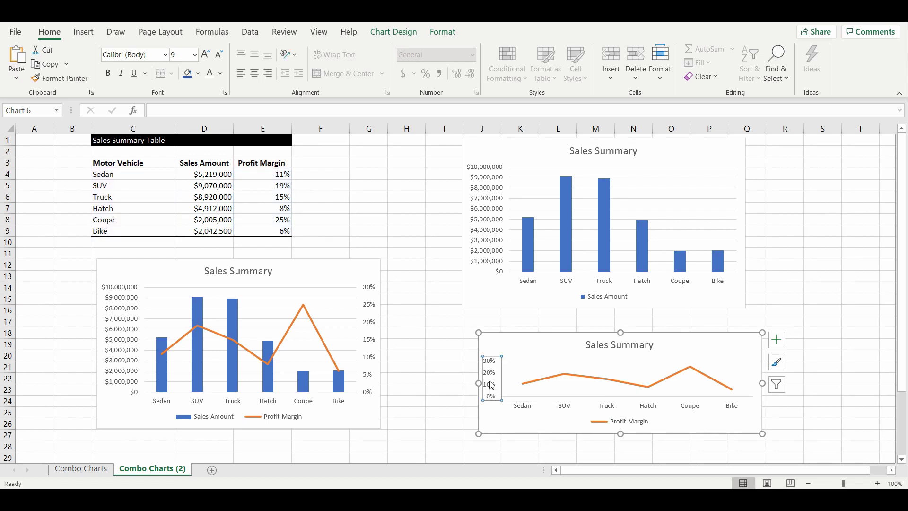
key("Delete")
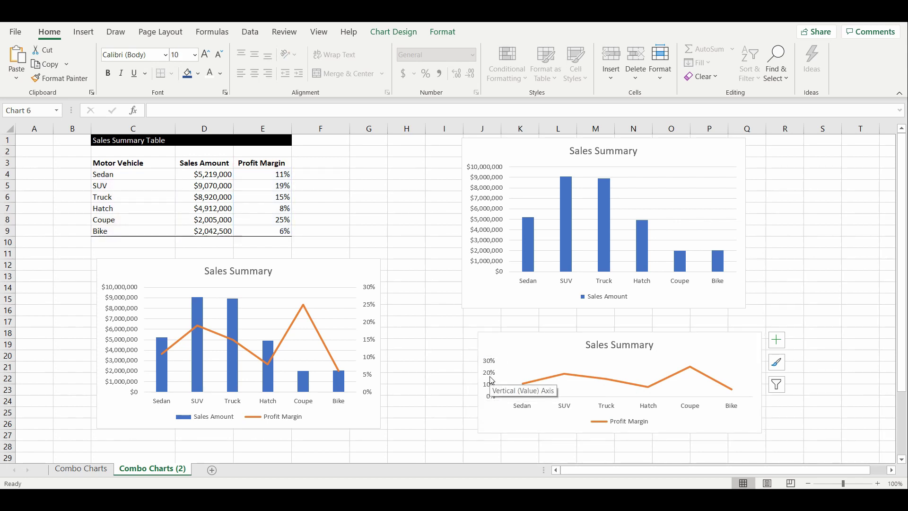
left_click(599, 409)
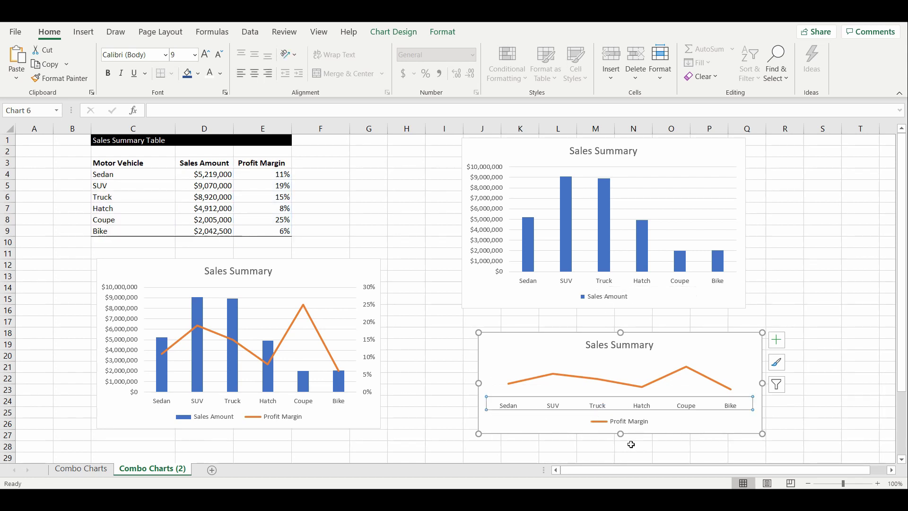
key("Delete")
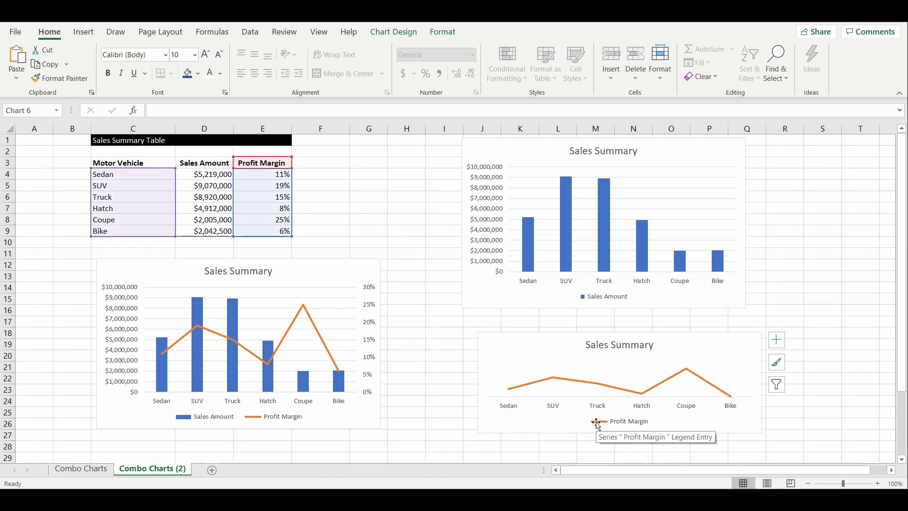
left_click(624, 345)
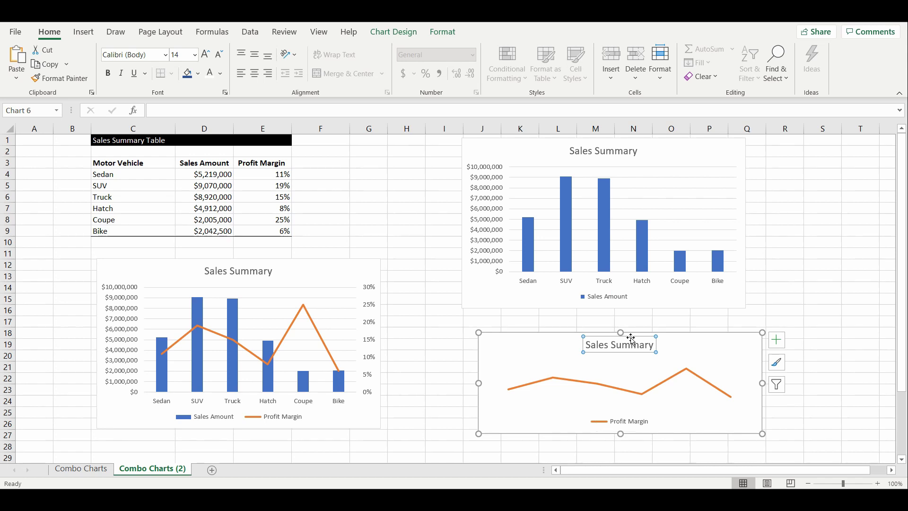
key("Delete")
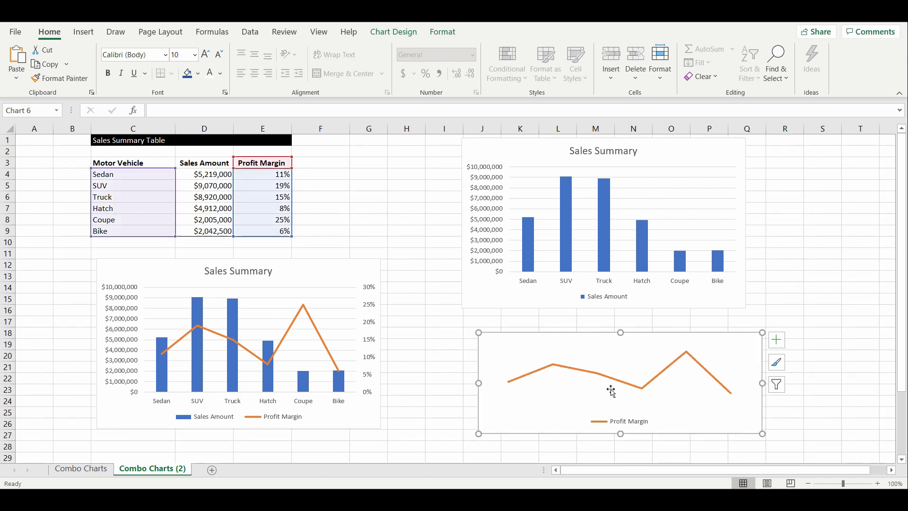
- Add data labels to the Profit Margin line and open the formatting options for those labels
left_click(590, 372)
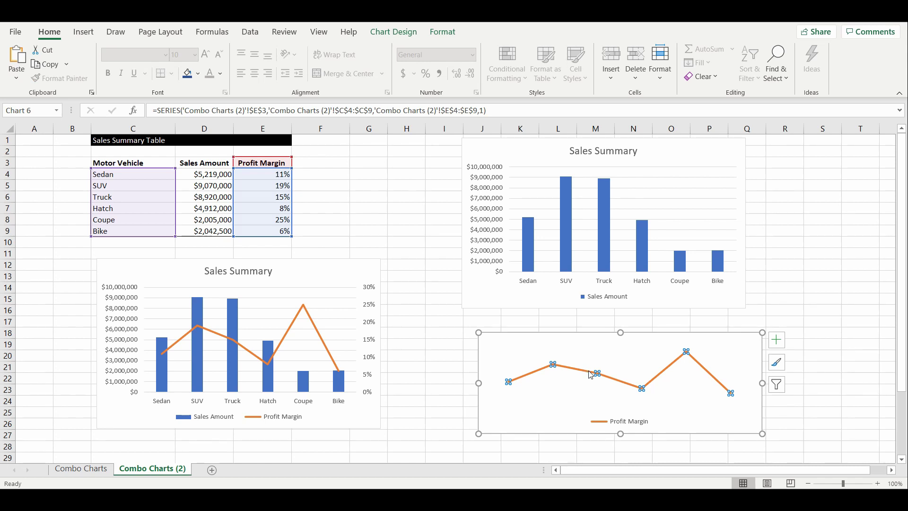
right_click(591, 373)
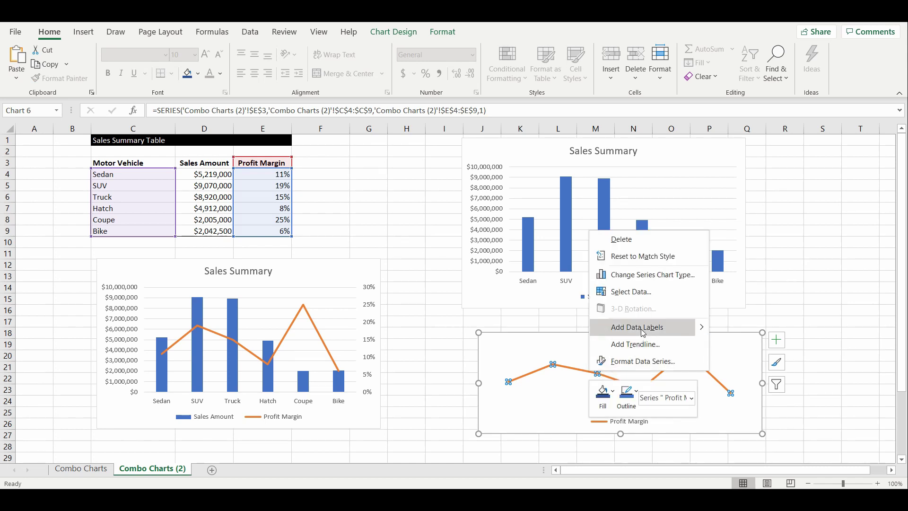
left_click(641, 327)
left_click(584, 375)
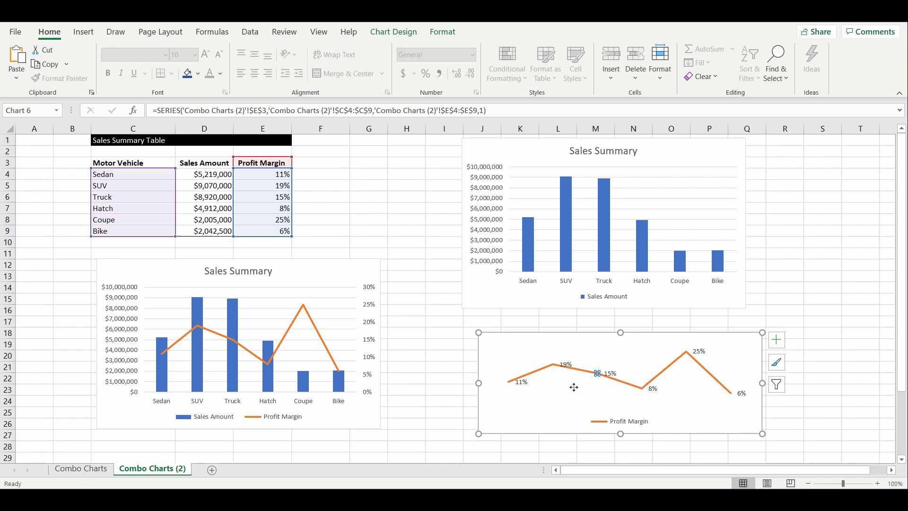
left_click(581, 378)
left_click(581, 376)
right_click(583, 374)
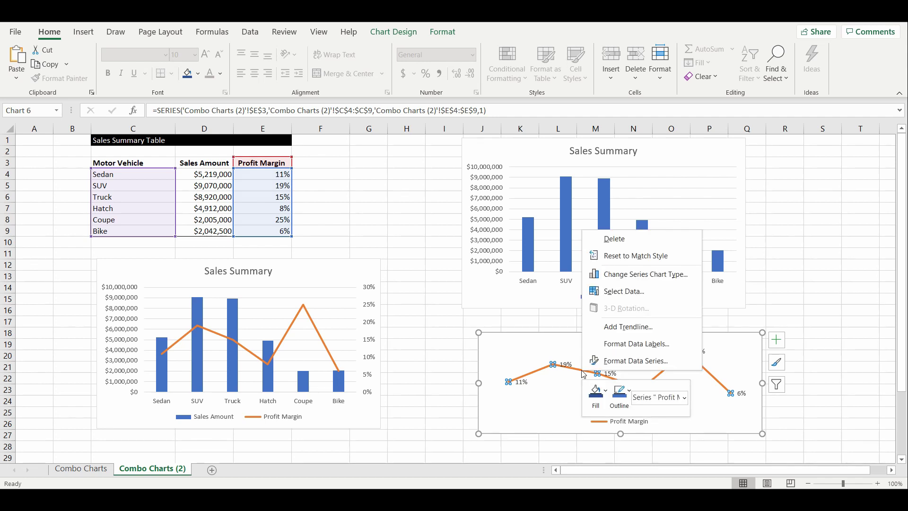
left_click(633, 344)
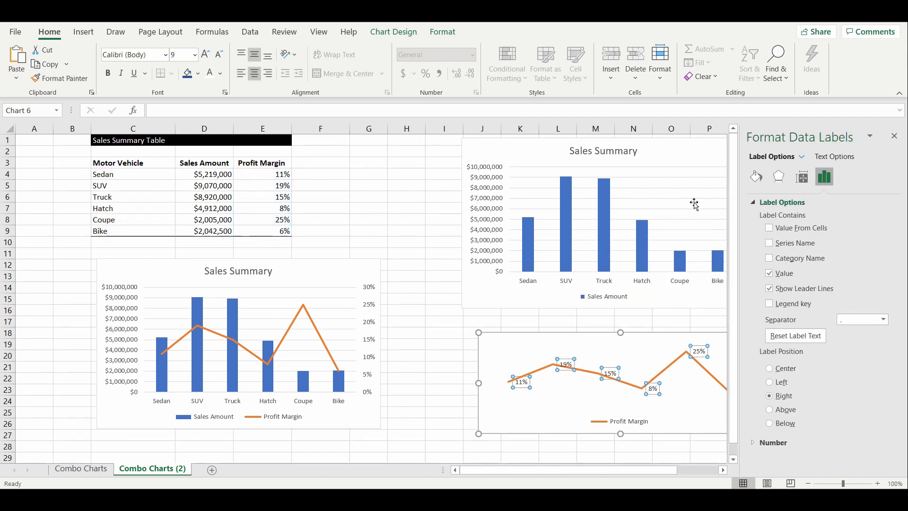
- Move the Sales Amount and Profit Margin charts over to start around column H, with the Profit Margin chart just beneath the other
left_click_drag(511, 153, 448, 149)
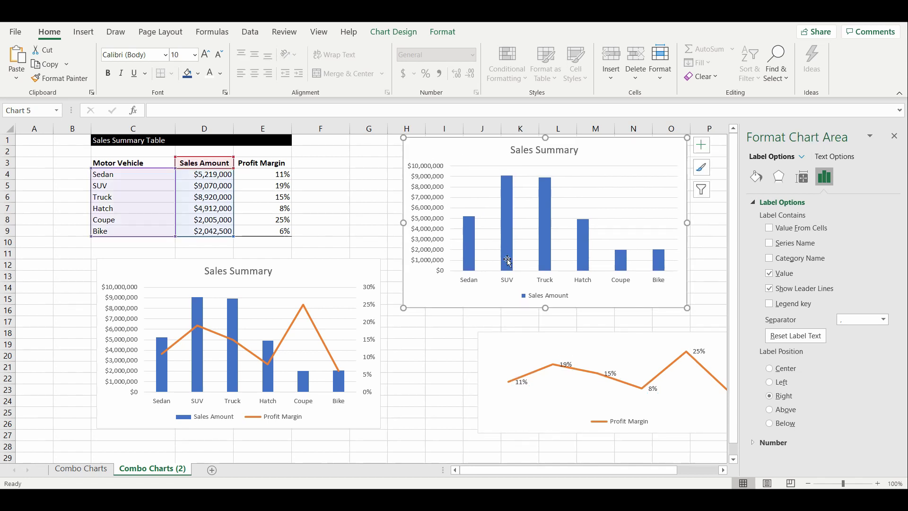
left_click(486, 339)
left_click_drag(517, 346, 509, 338)
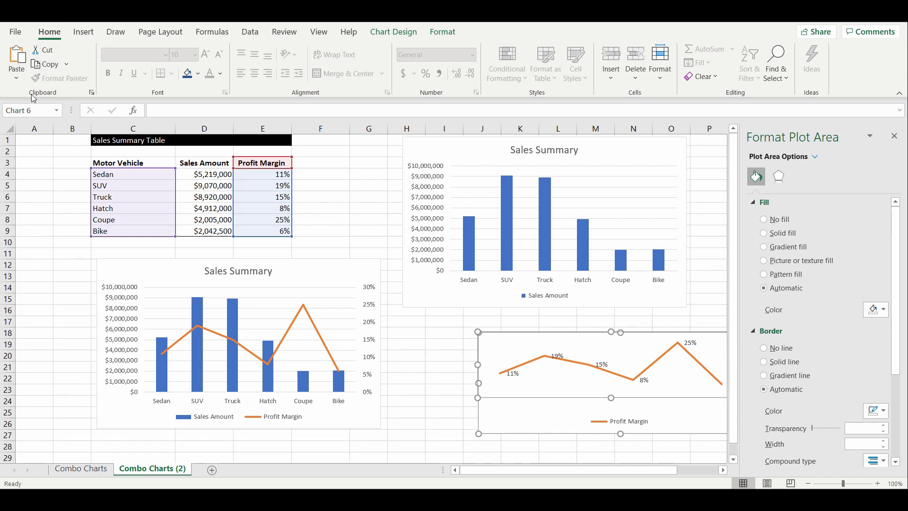
key("ctrl+z")
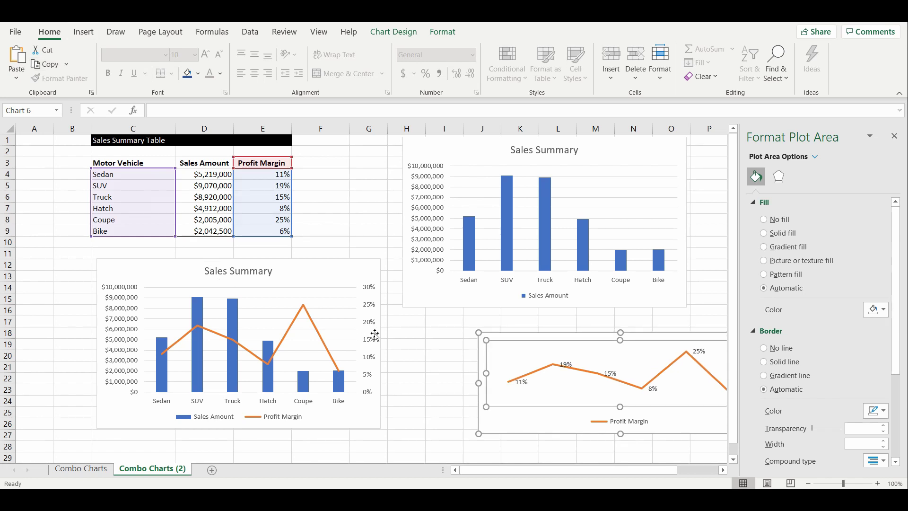
left_click_drag(478, 419, 396, 403)
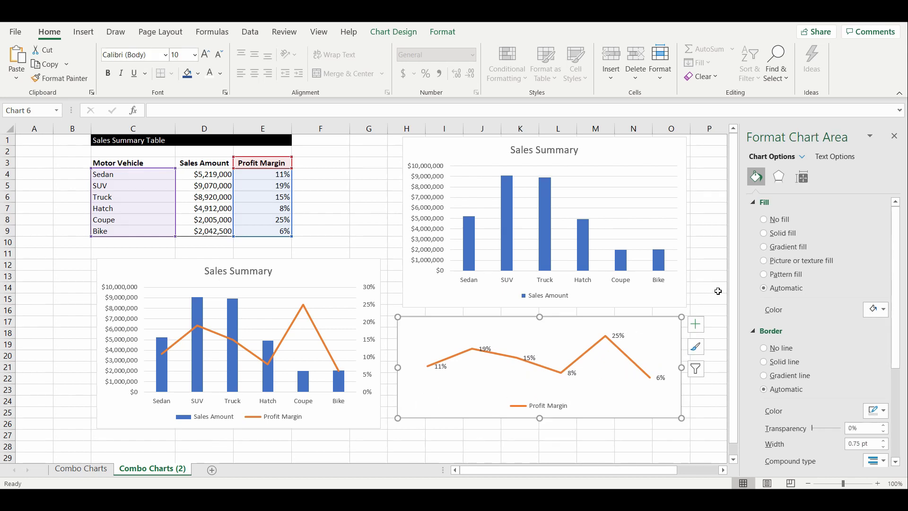
- Hide the connecting line of the Profit Margin series by setting it to No line
left_click(779, 177)
left_click(802, 183)
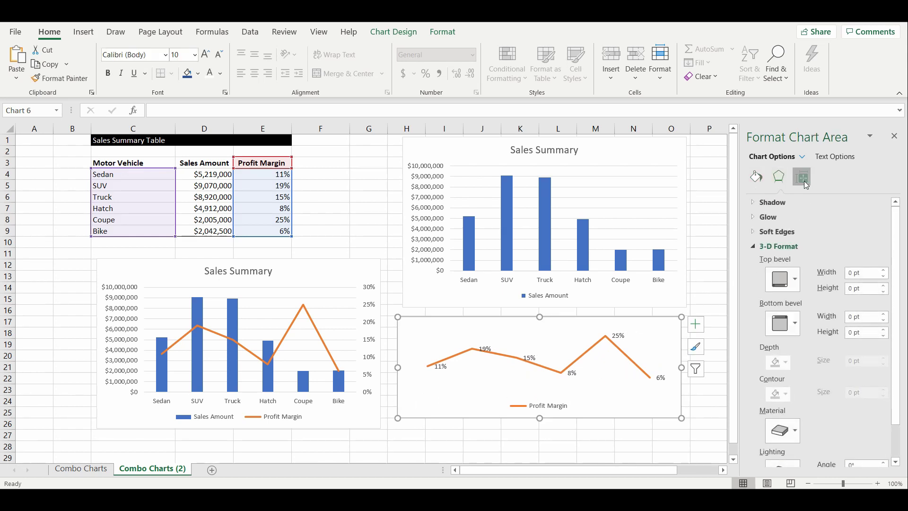
left_click(598, 342)
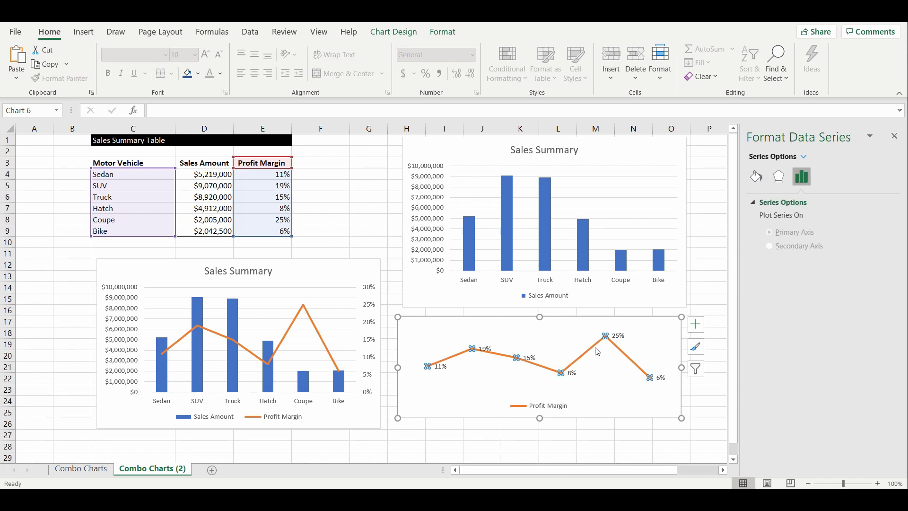
left_click(780, 176)
left_click(755, 178)
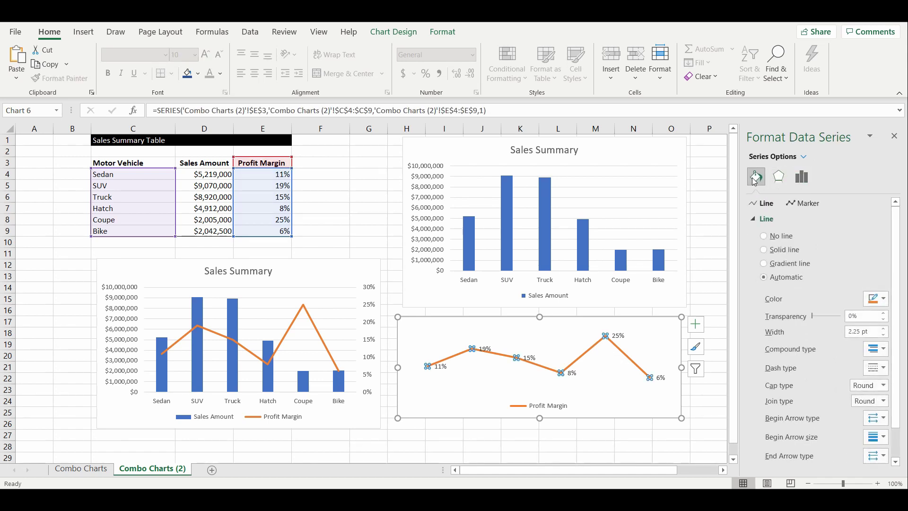
left_click(765, 236)
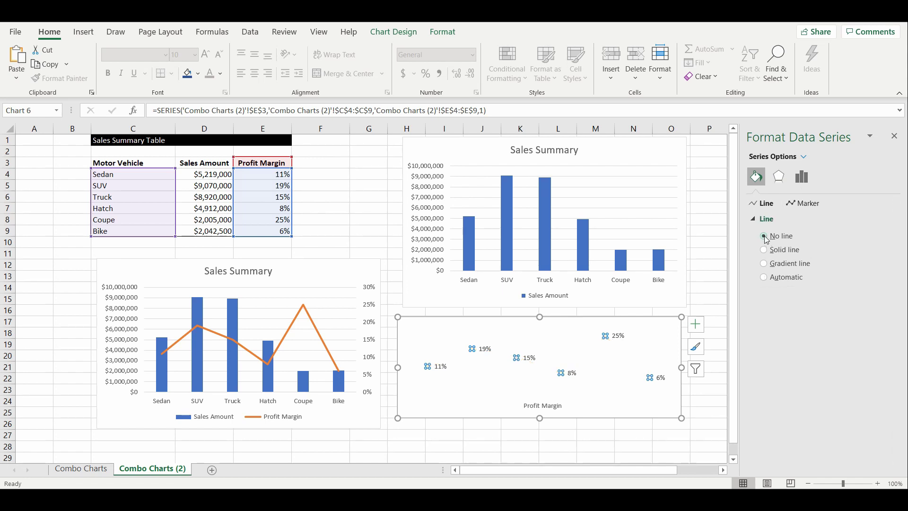
- Set the Profit Margin series to use automatic markers and deselect the chart
left_click(791, 204)
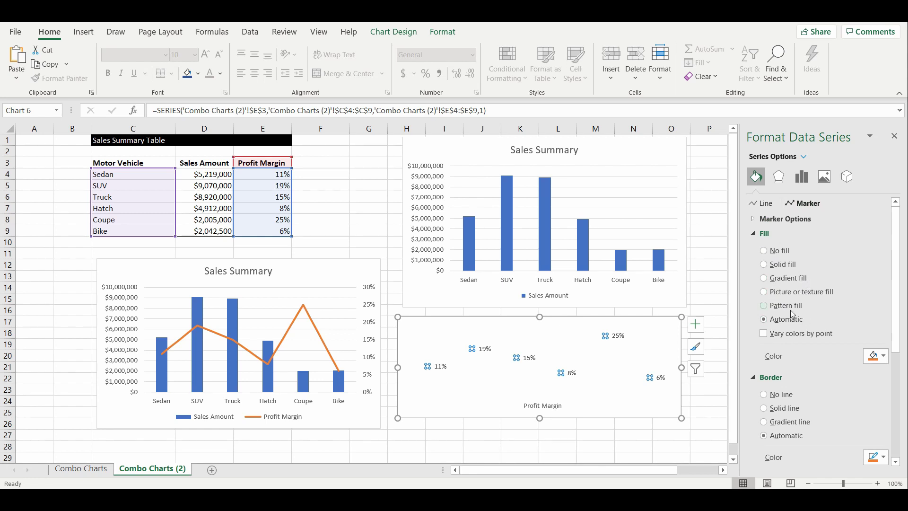
left_click(751, 219)
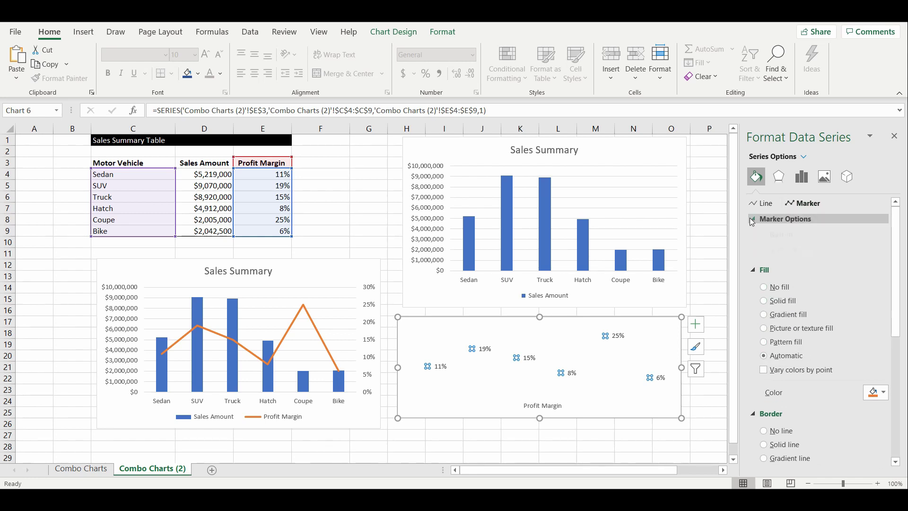
left_click(764, 235)
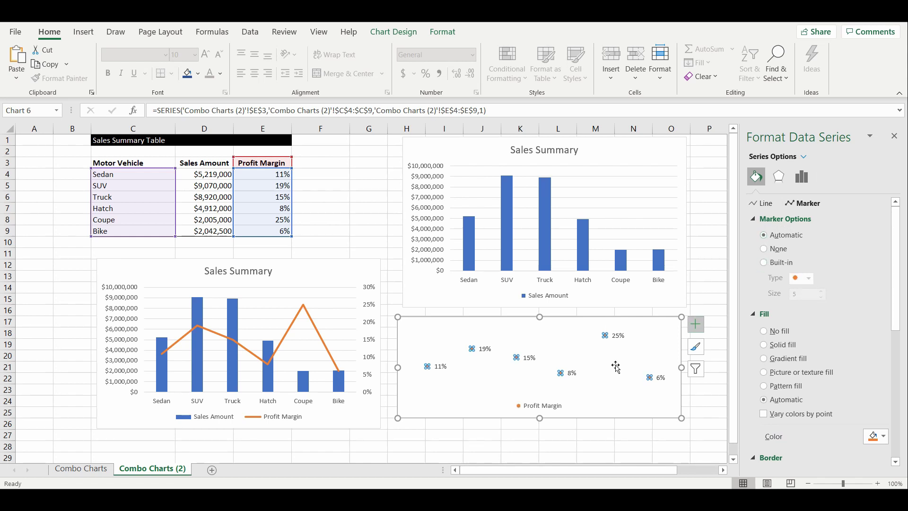
left_click(707, 299)
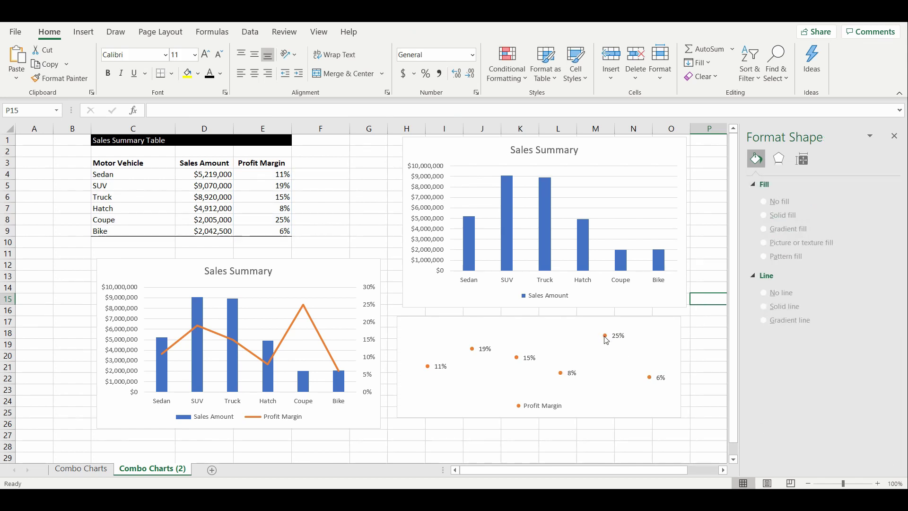
- Give the Profit Margin series built-in diamond markers at size 7
left_click(605, 335)
left_click(755, 179)
left_click(799, 205)
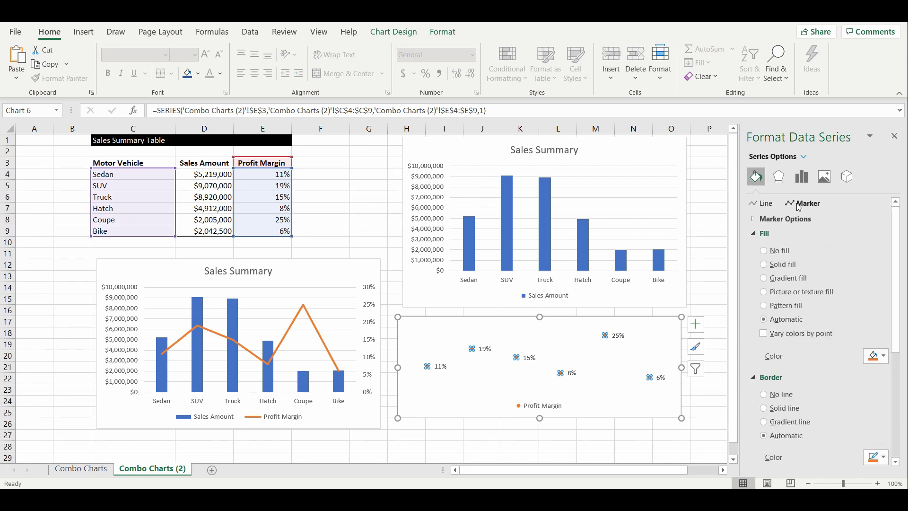
left_click(753, 219)
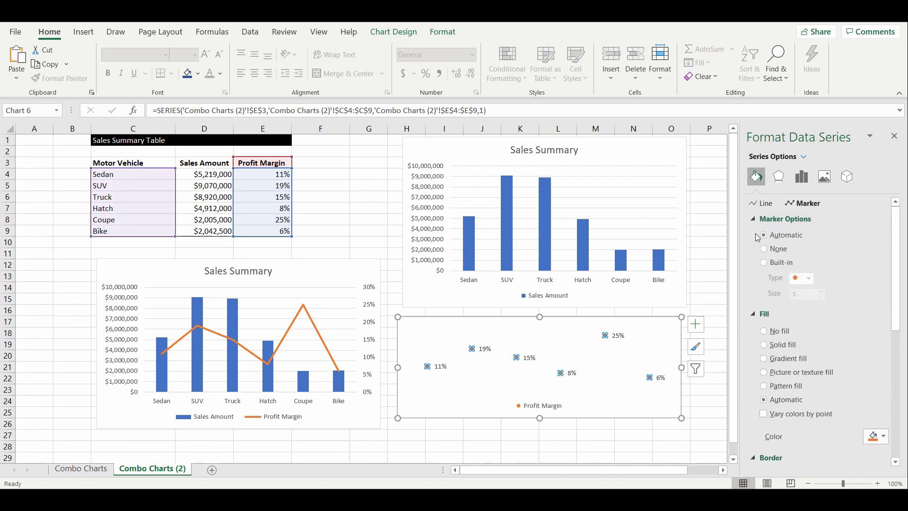
left_click(764, 263)
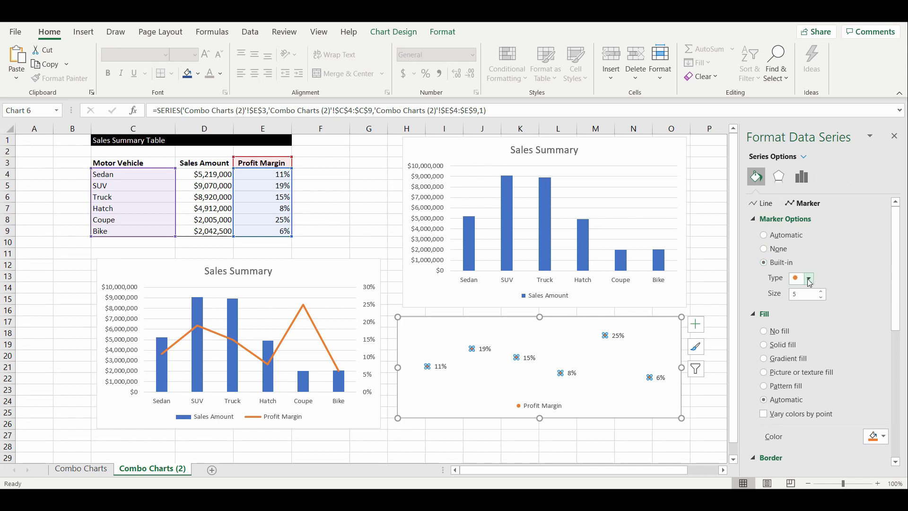
left_click(808, 278)
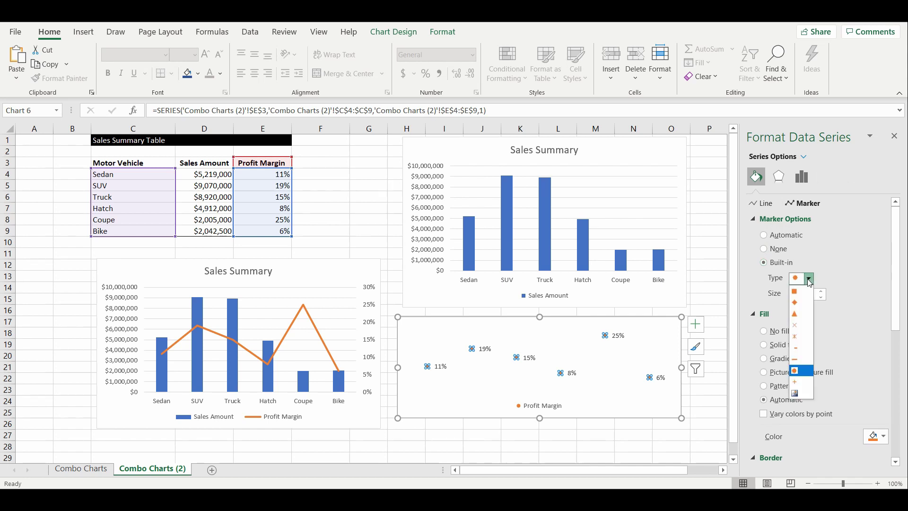
left_click(798, 302)
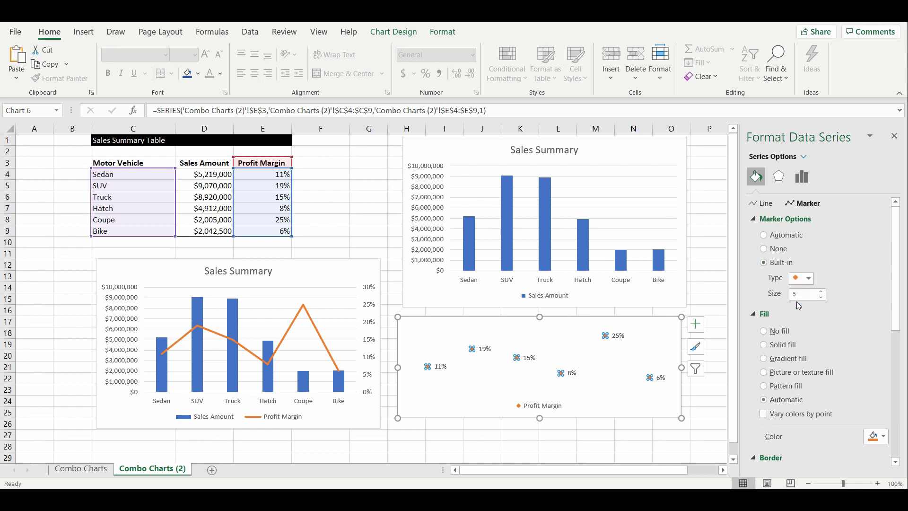
left_click(822, 292)
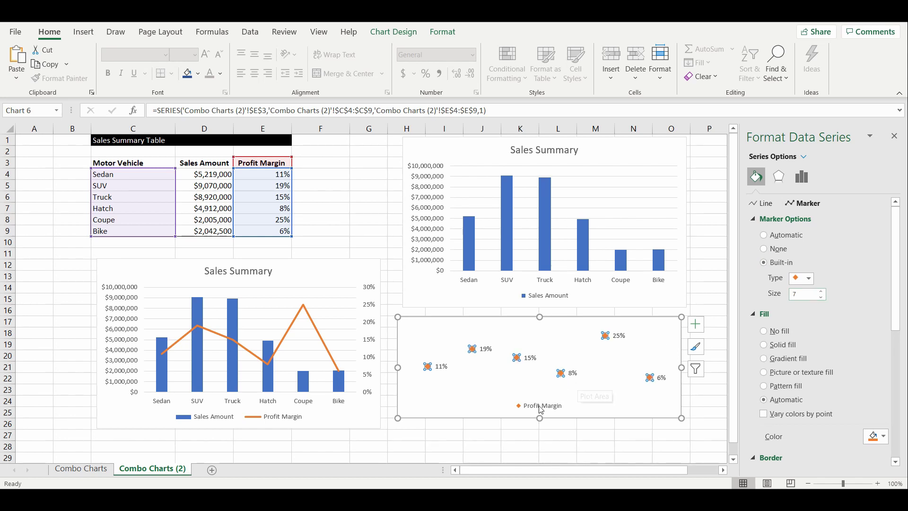
- Move the Profit Margin chart's legend to the lower-left corner of that chart
left_click(594, 363)
left_click(545, 409)
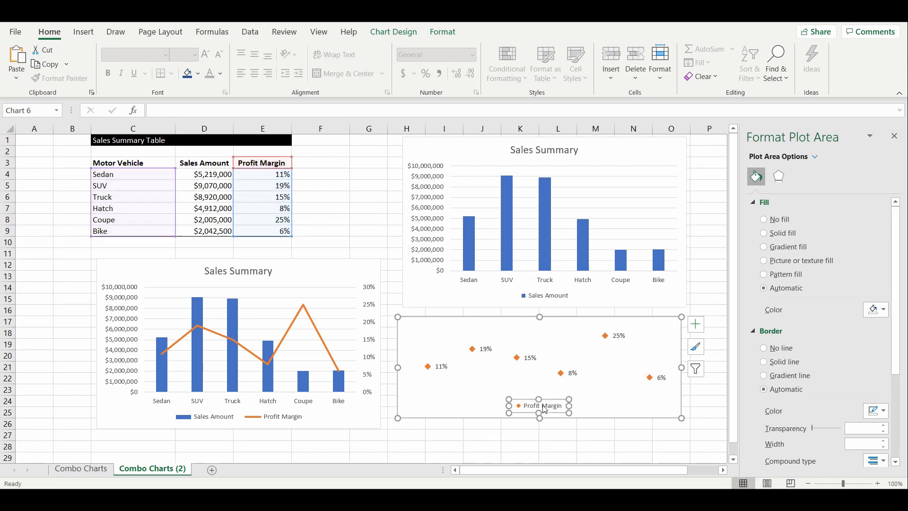
left_click_drag(536, 401, 451, 401)
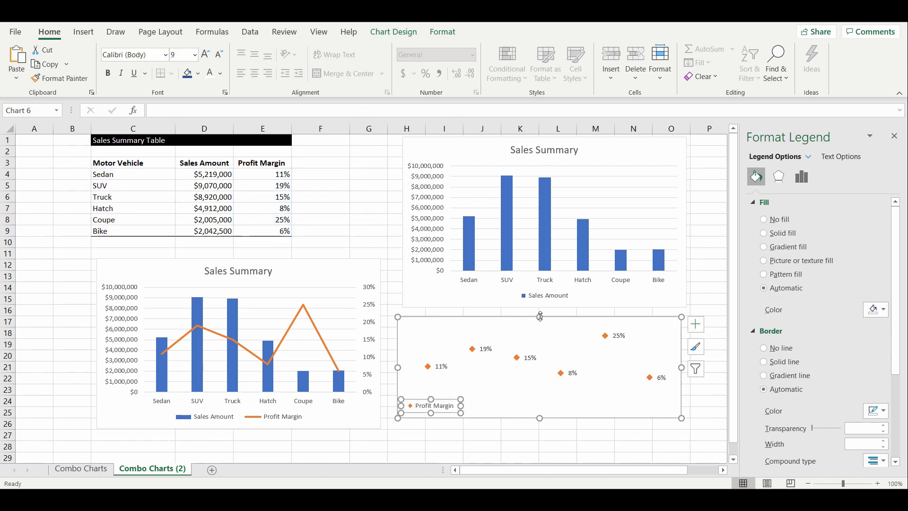
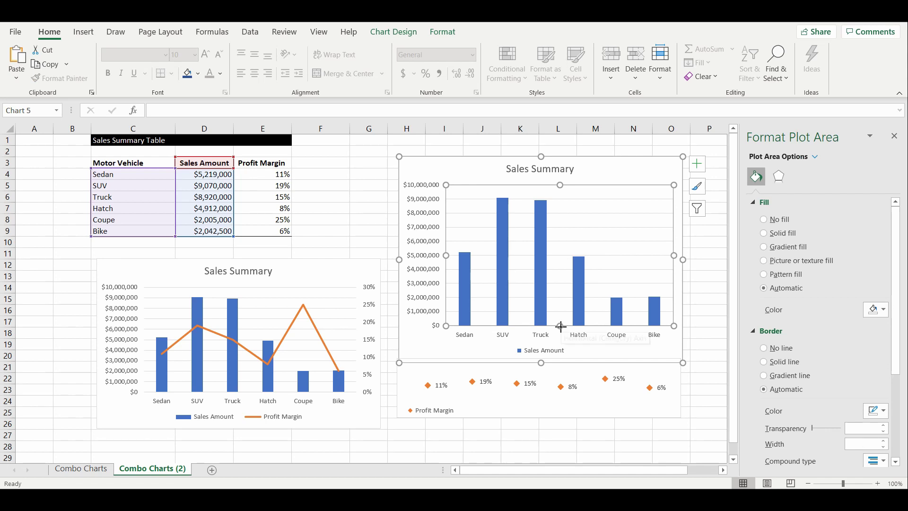
- Shorten the Sales Amount chart's plot area from below and move its legend just under the axis at the left
left_click_drag(560, 326, 560, 285)
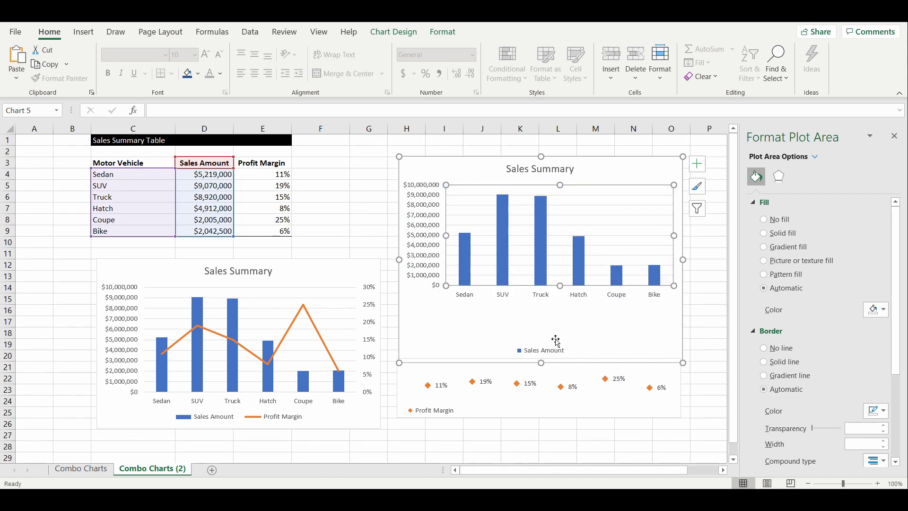
left_click(550, 353)
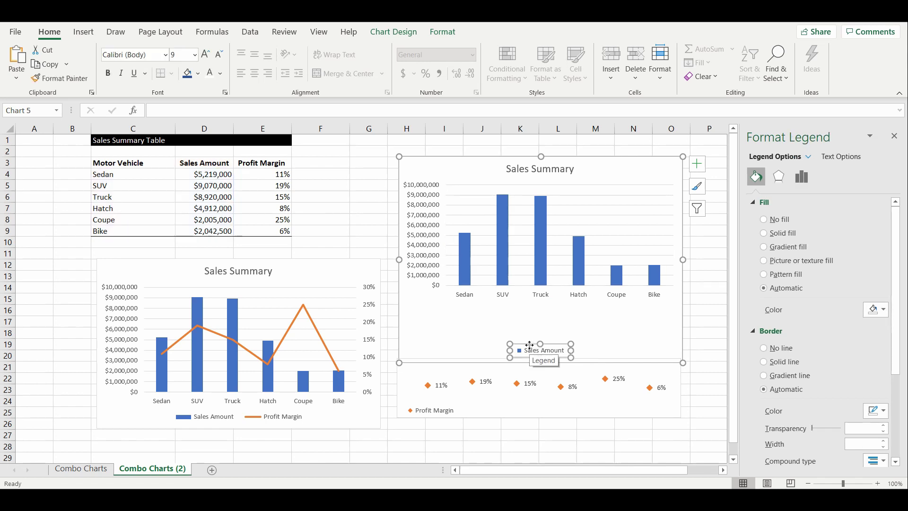
left_click_drag(529, 345, 423, 292)
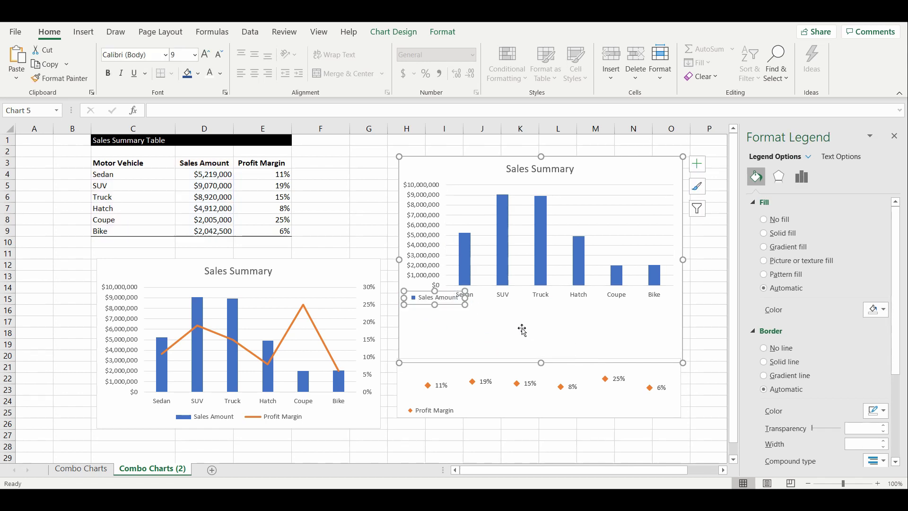
left_click(486, 176)
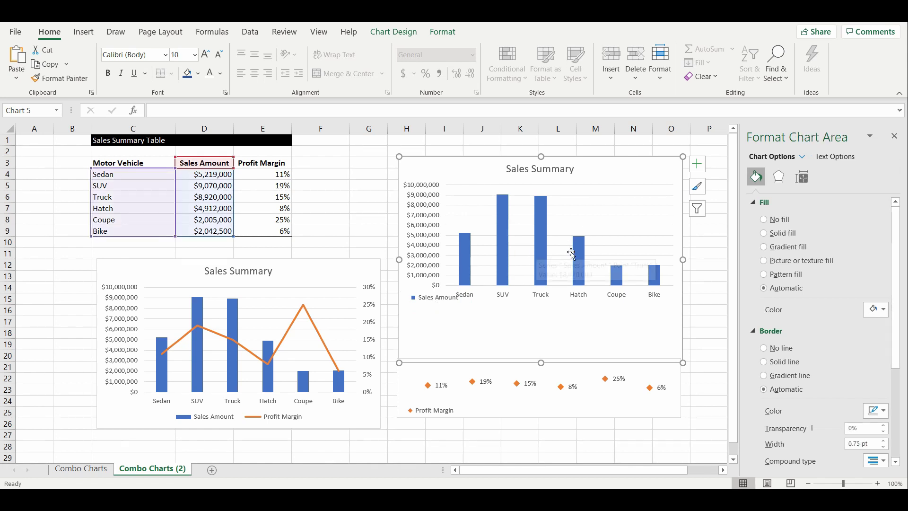
left_click(438, 291)
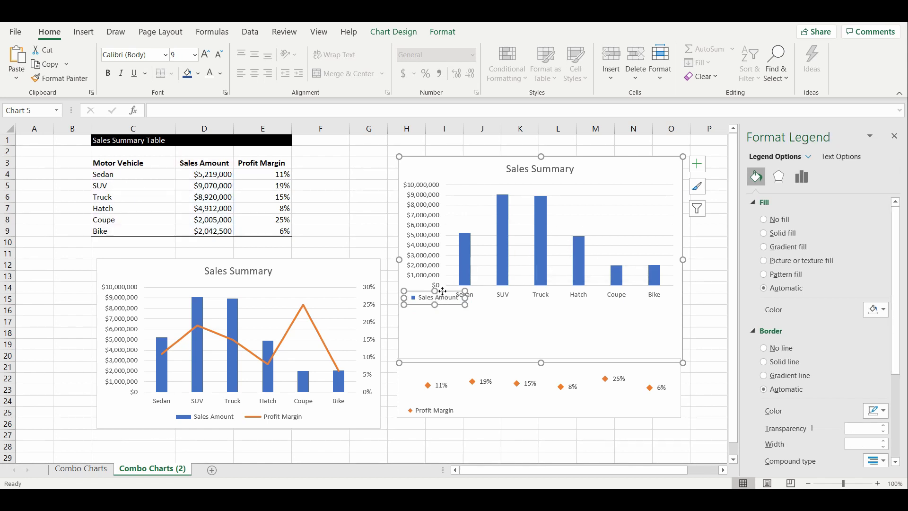
left_click_drag(439, 292, 441, 305)
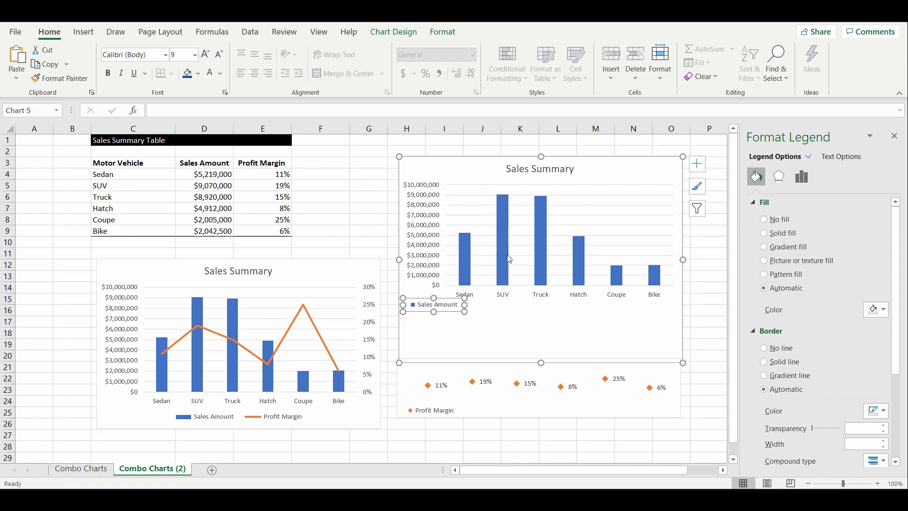
- Apply the dark gray gradient chart style to the Sales Amount chart
left_click(471, 185)
left_click(595, 186)
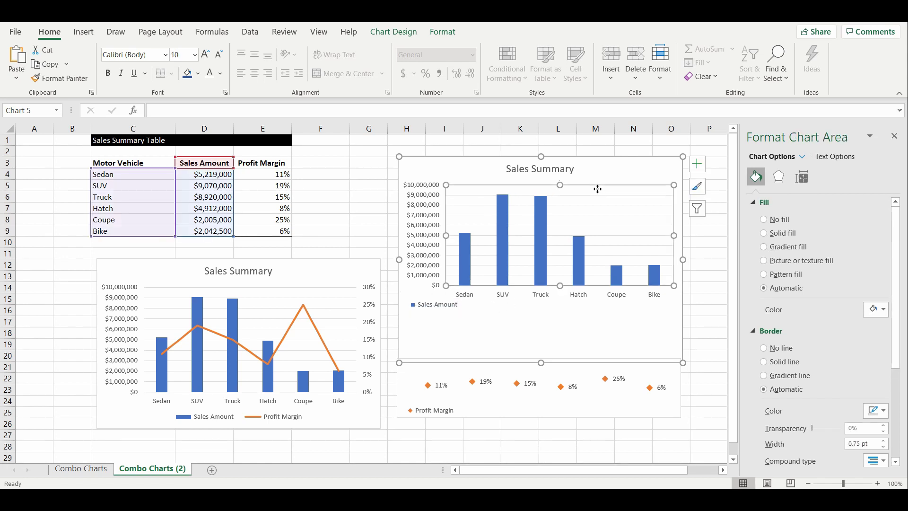
left_click(599, 174)
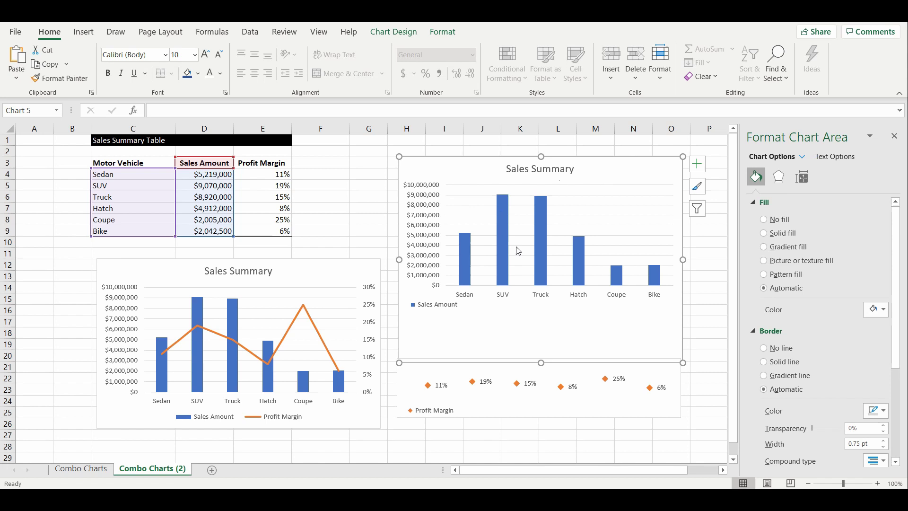
left_click(394, 32)
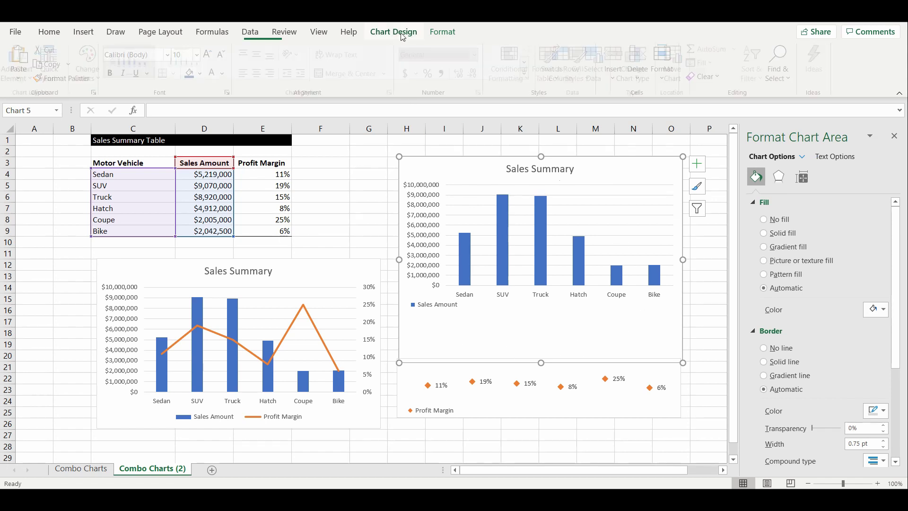
left_click(527, 74)
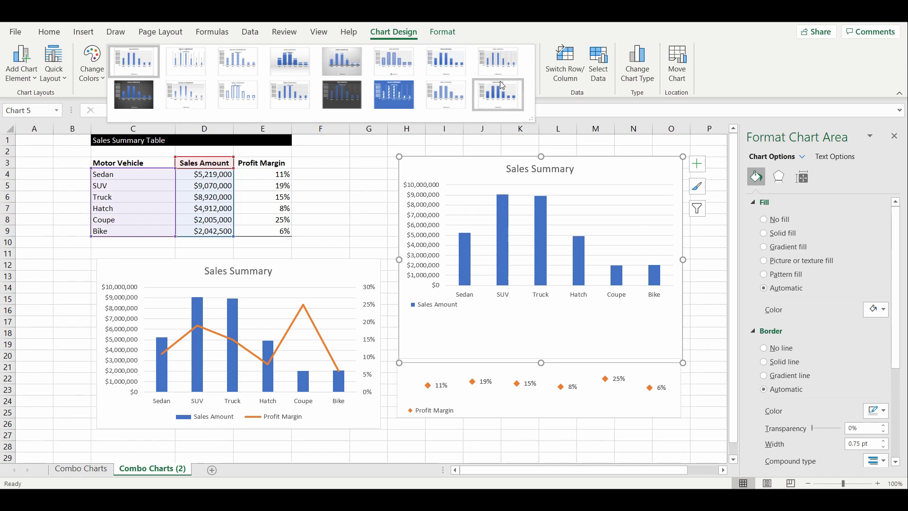
left_click(140, 102)
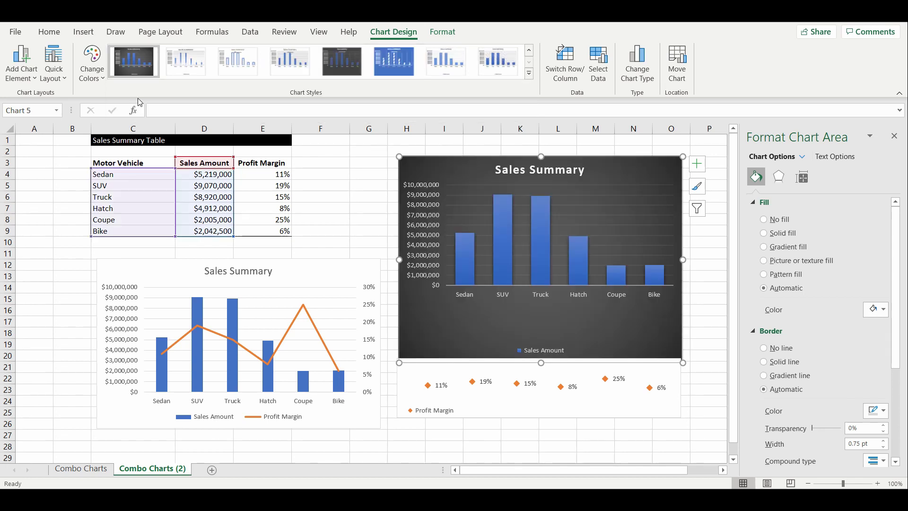
- Delete the horizontal gridlines and the vertical dollar axis from the dark Sales Amount chart
left_click(636, 195)
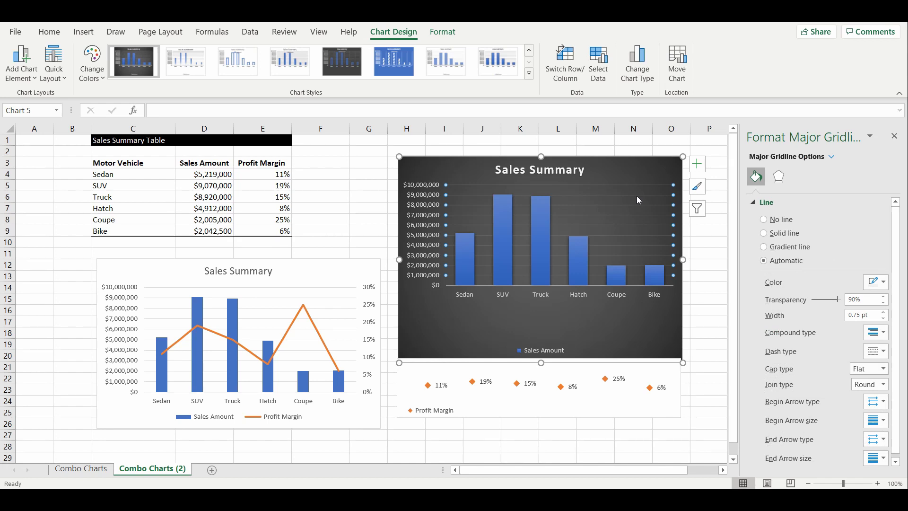
key("Escape")
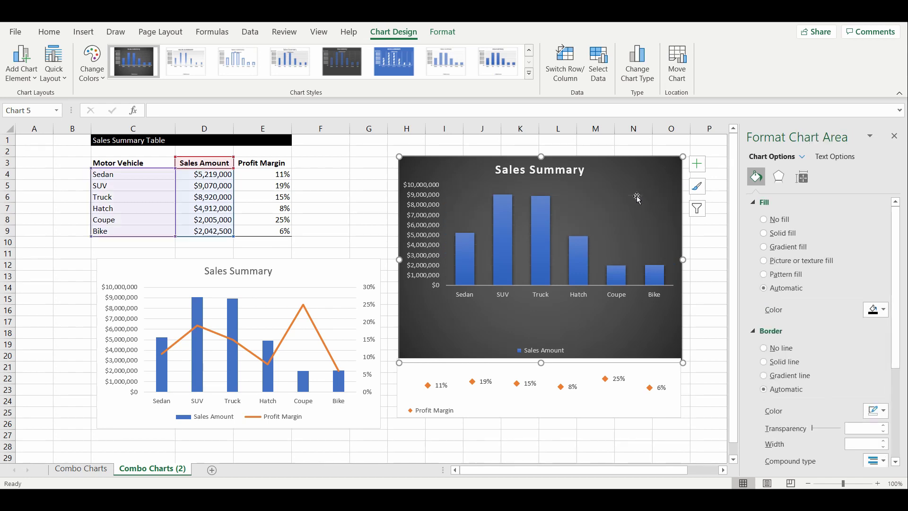
left_click(416, 240)
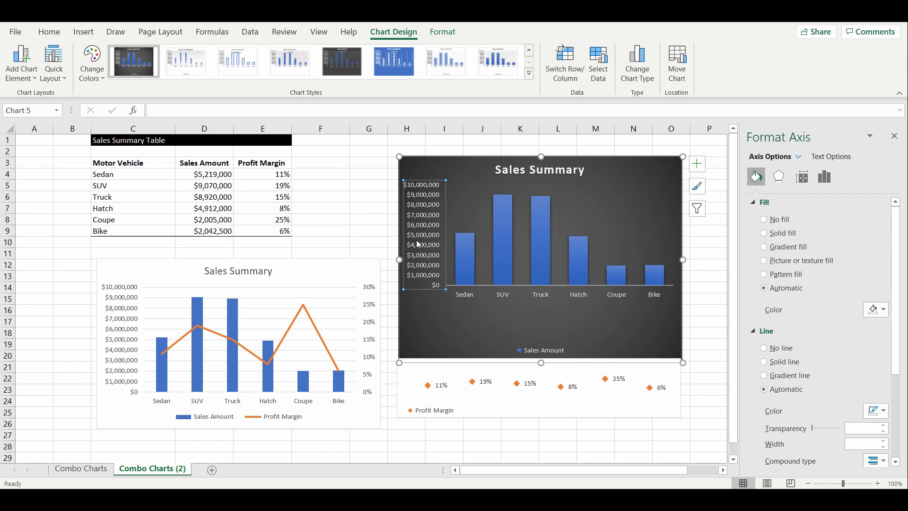
key("Delete")
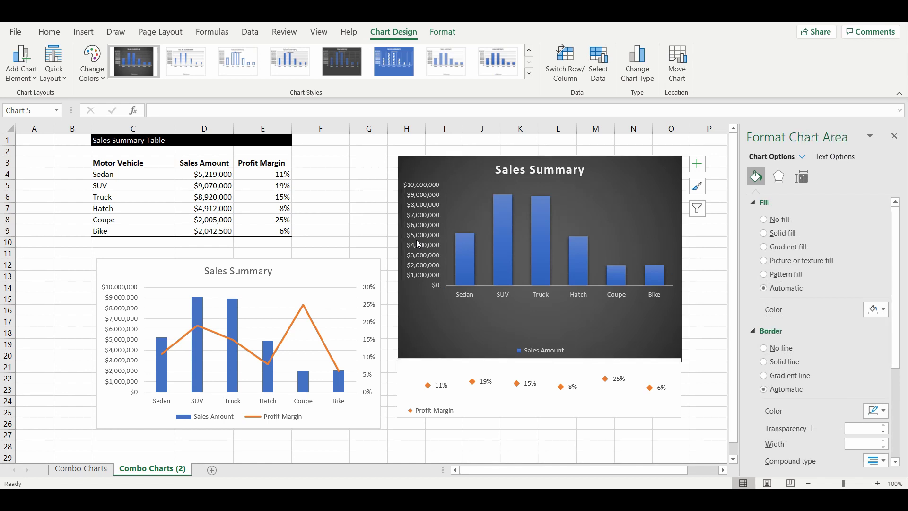
- Widen the Sales Amount plot area toward the chart's left edge and enlarge the chart to the right into column P
left_click(476, 206)
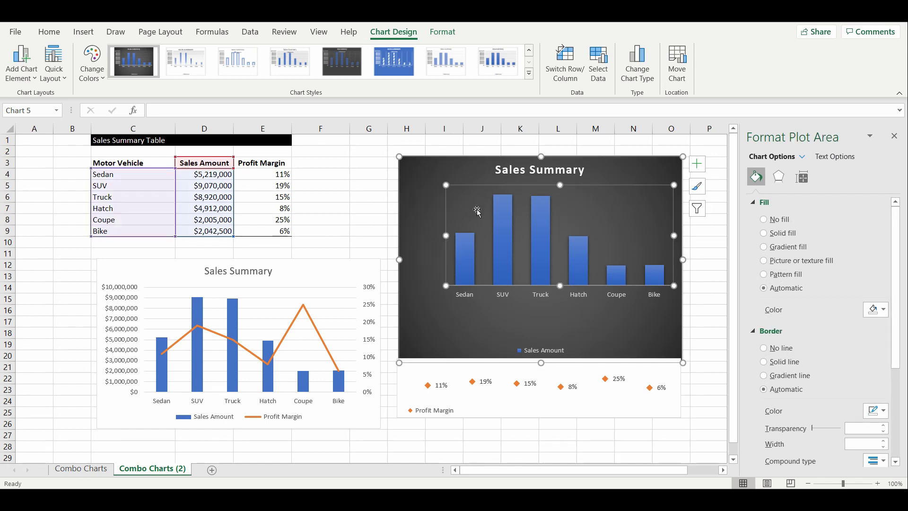
left_click_drag(444, 236, 408, 235)
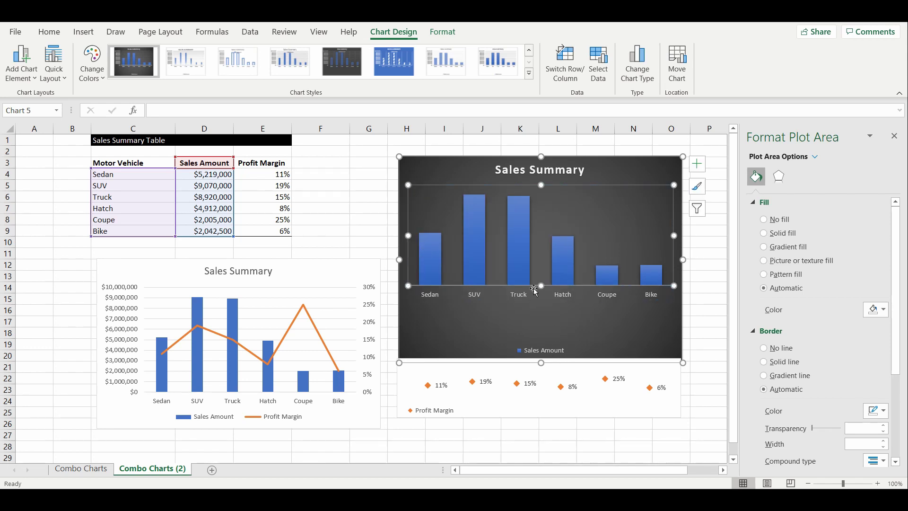
left_click_drag(684, 362, 723, 368)
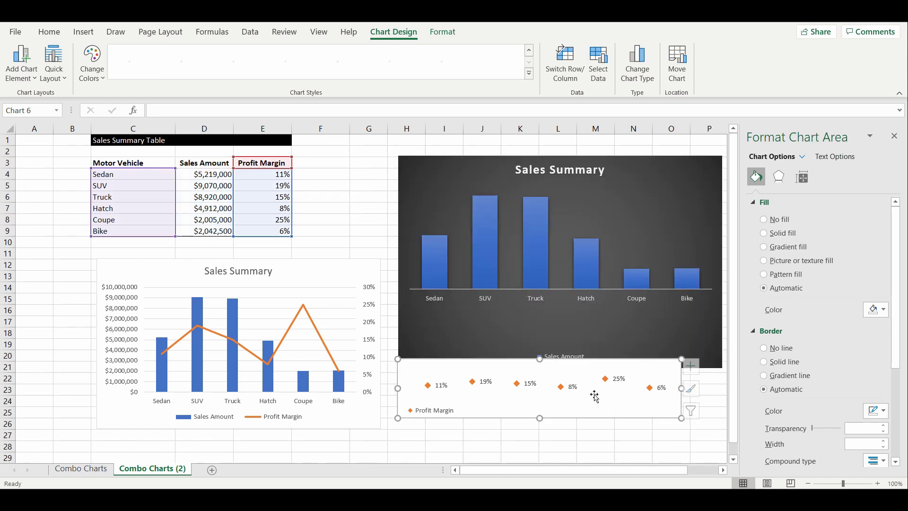
- Move the Sales Amount legend into the empty area above the Coupe and Bike columns
left_click(572, 355)
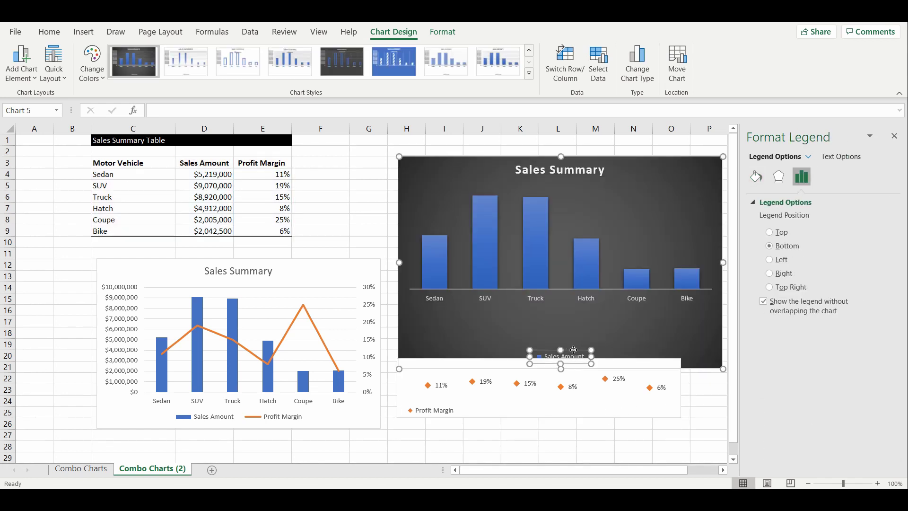
left_click_drag(572, 350, 501, 271)
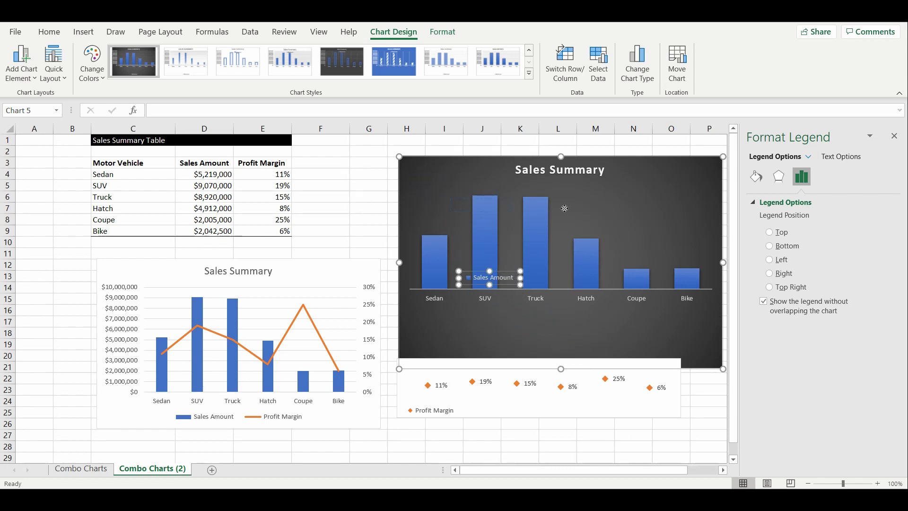
left_click_drag(682, 206, 682, 207)
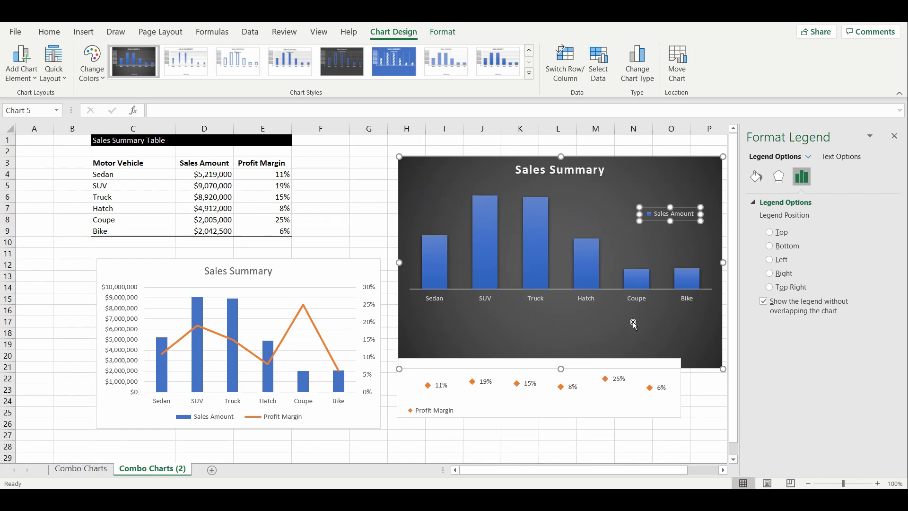
- Move the Profit Margin chart onto the empty lower area of the dark Sales Amount chart
left_click(635, 326)
left_click(472, 416)
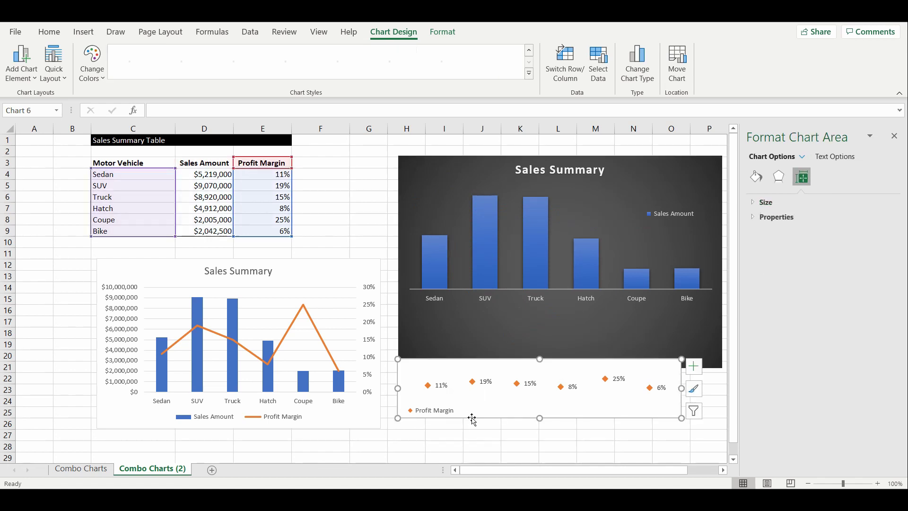
left_click_drag(473, 416, 481, 362)
left_click(699, 355)
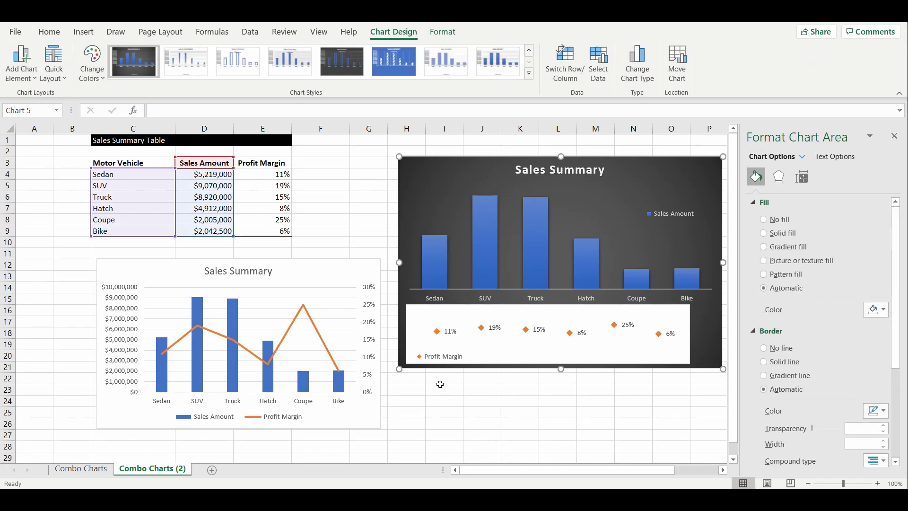
- Enlarge the Sales Amount chart slightly down and to the left, and reposition the Profit Margin chart below its category labels
left_click_drag(398, 370, 393, 385)
left_click(447, 317)
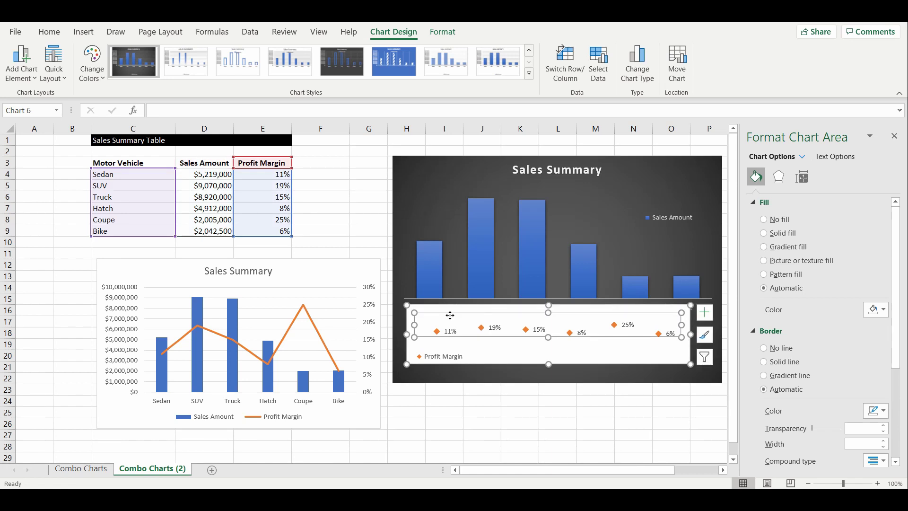
left_click_drag(439, 310, 432, 322)
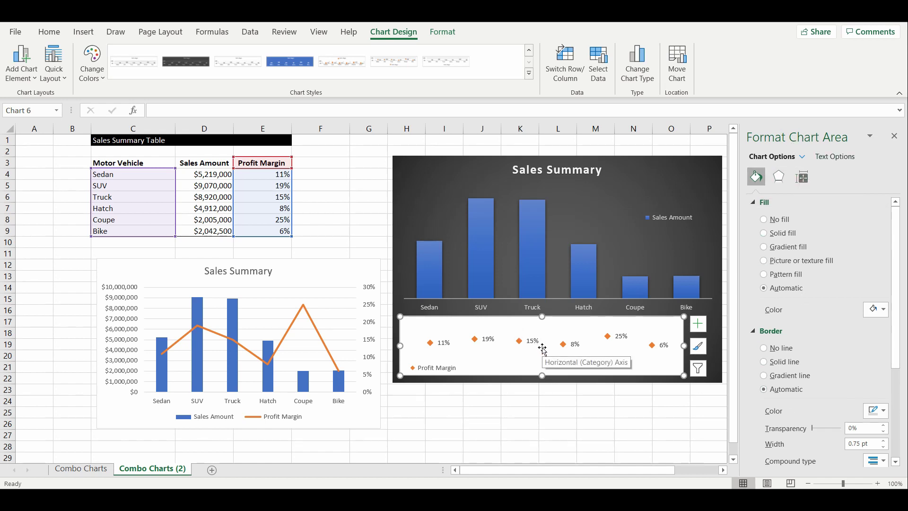
- Set the Profit Margin chart area to No fill and widen the chart to the dark chart's right edge
left_click(764, 220)
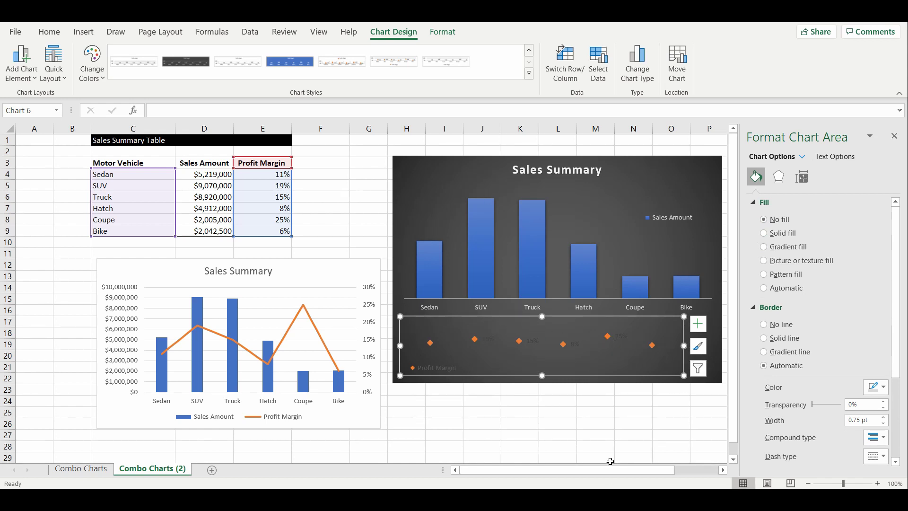
left_click(590, 434)
left_click(667, 337)
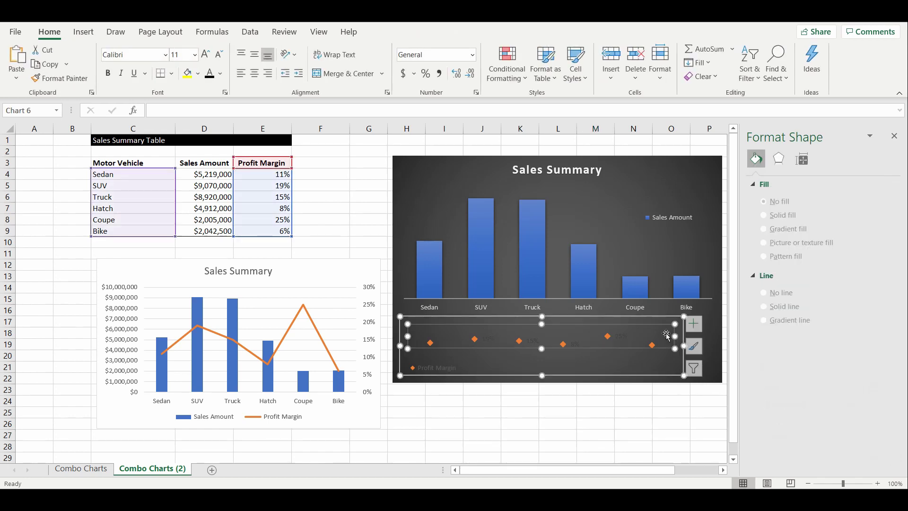
left_click_drag(682, 344, 722, 345)
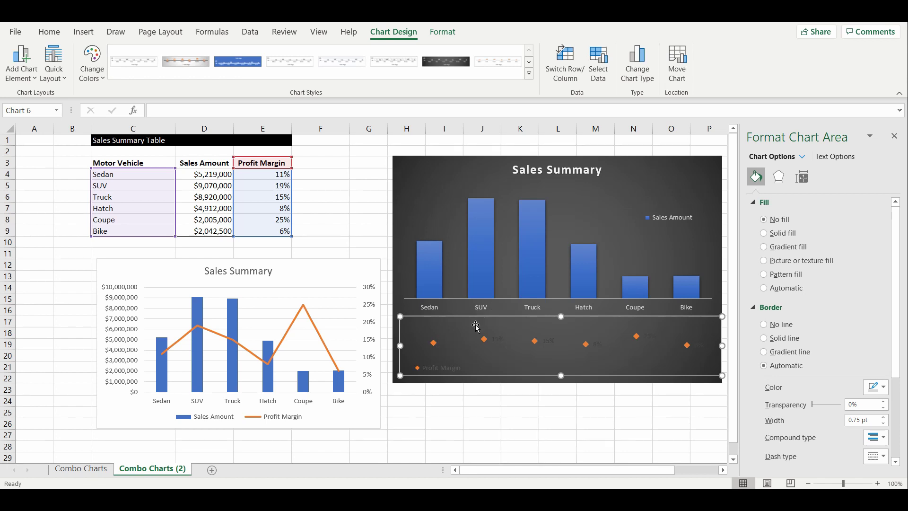
- Change the font color of the Profit Margin data labels to white
left_click(502, 408)
left_click(485, 339)
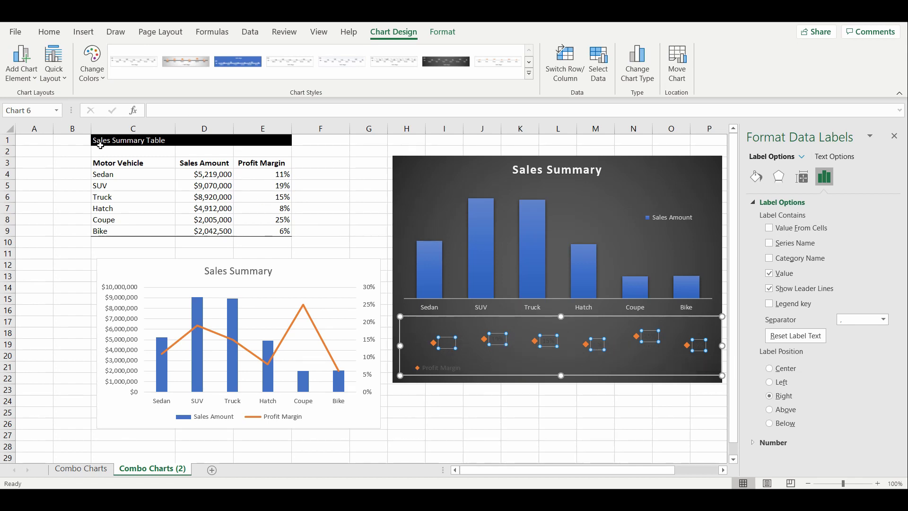
left_click(49, 34)
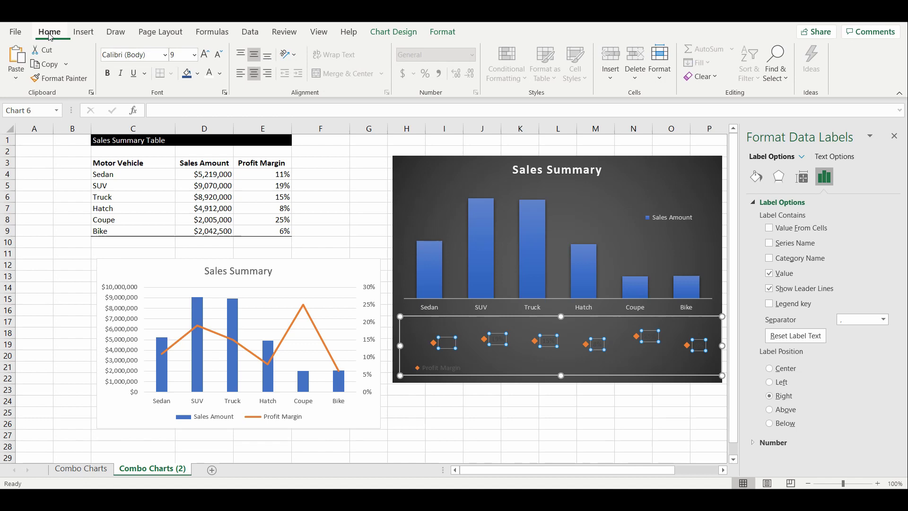
left_click(209, 73)
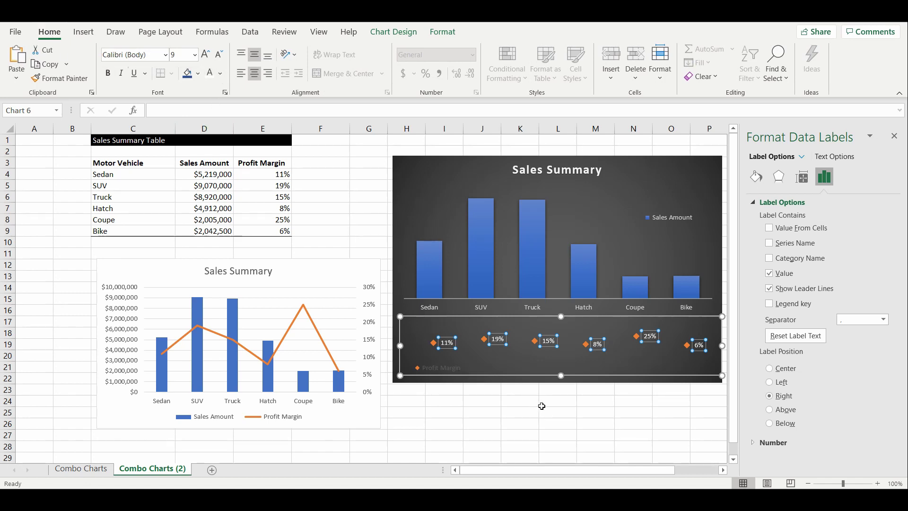
left_click(542, 408)
- Change the font color of the Profit Margin chart's legend to white
left_click(435, 368)
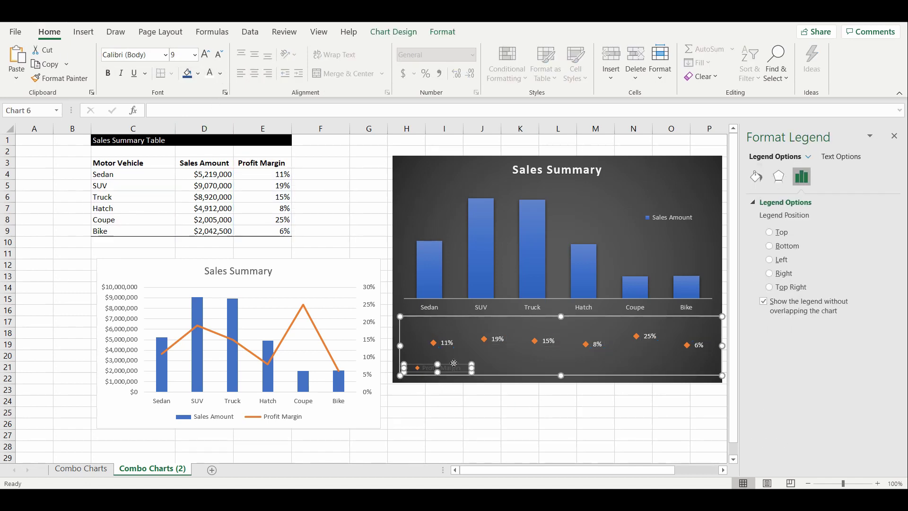
left_click(213, 76)
left_click(586, 422)
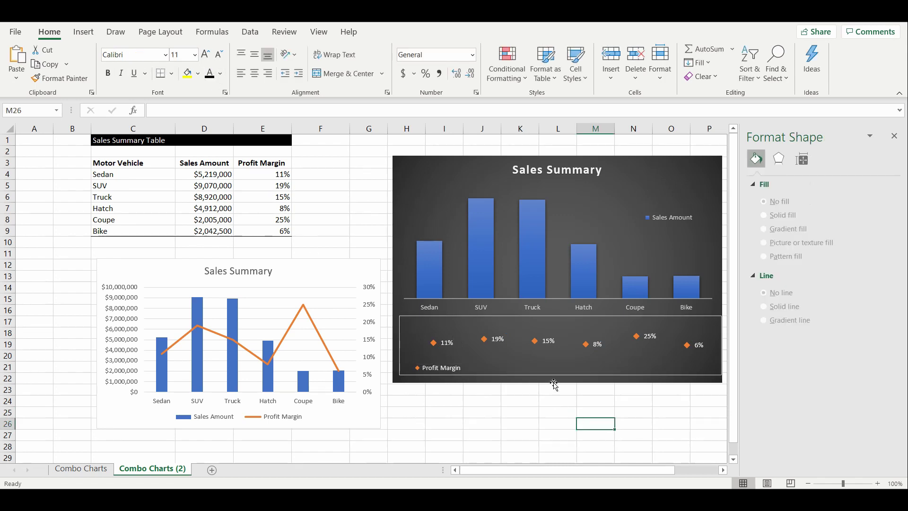
- Stretch the Profit Margin chart slightly downward and extend its plot area down toward the legend
left_click(545, 370)
mouse_move(561, 375)
left_mouse_down()
mouse_move(562, 364)
mouse_move(560, 379)
left_mouse_up()
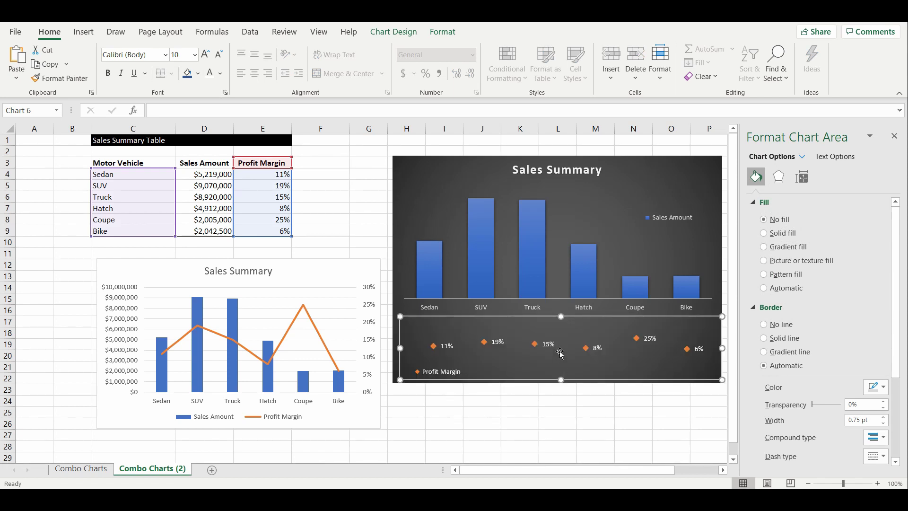
left_click(561, 343)
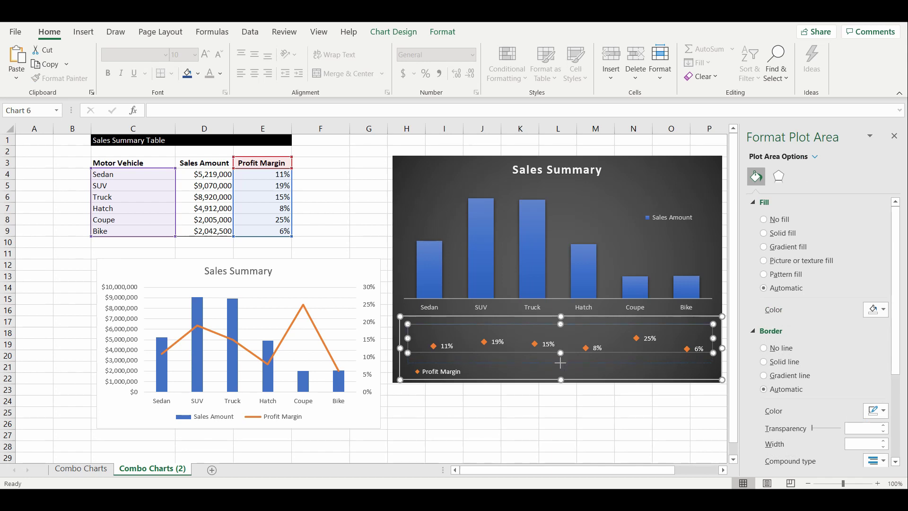
left_click_drag(561, 362, 561, 362)
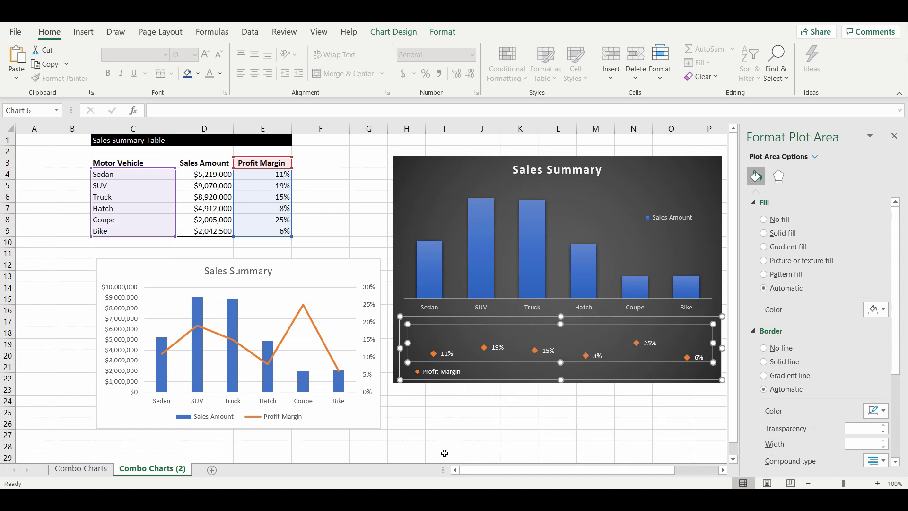
left_click(518, 422)
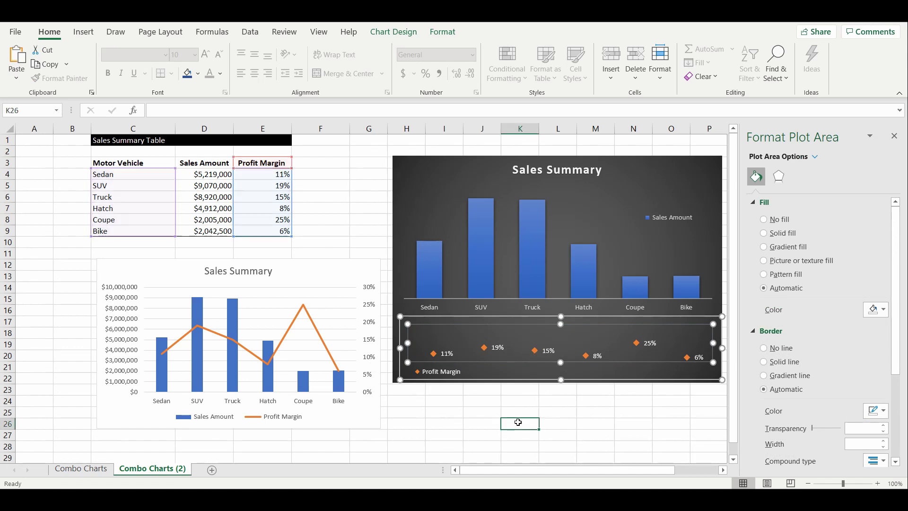
- Give the Profit Margin chart's plot area a solid orange border line
left_click(476, 341)
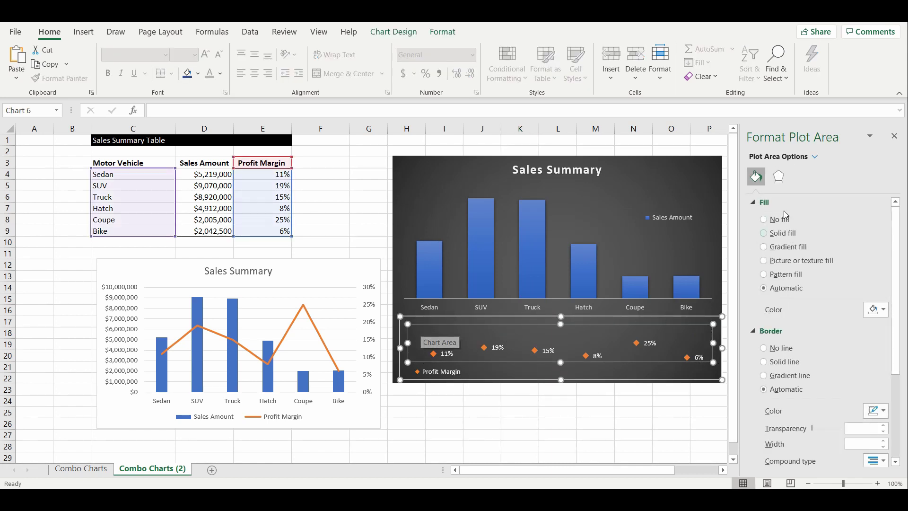
left_click(763, 361)
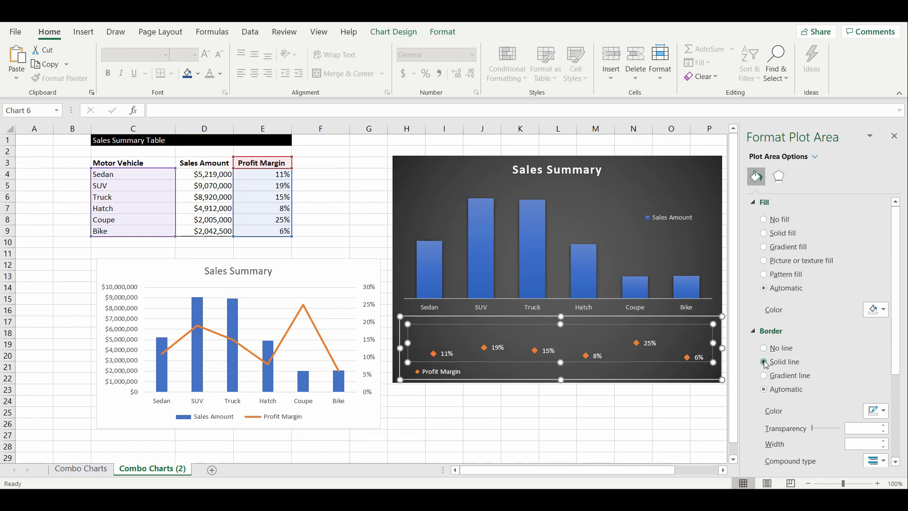
left_click(883, 411)
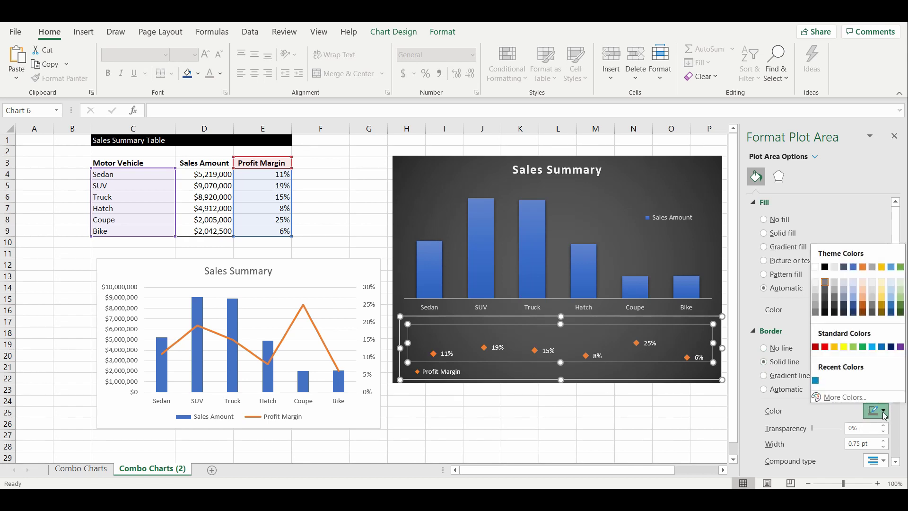
left_click(863, 302)
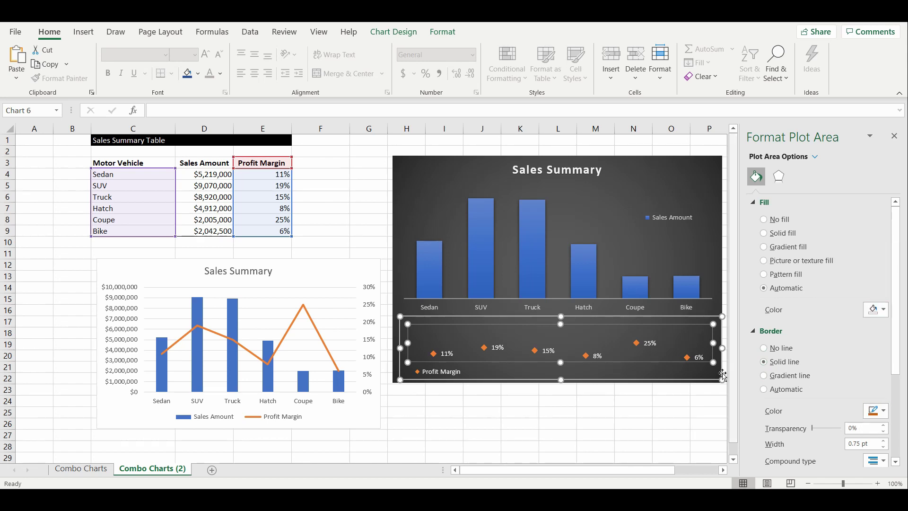
left_click(648, 398)
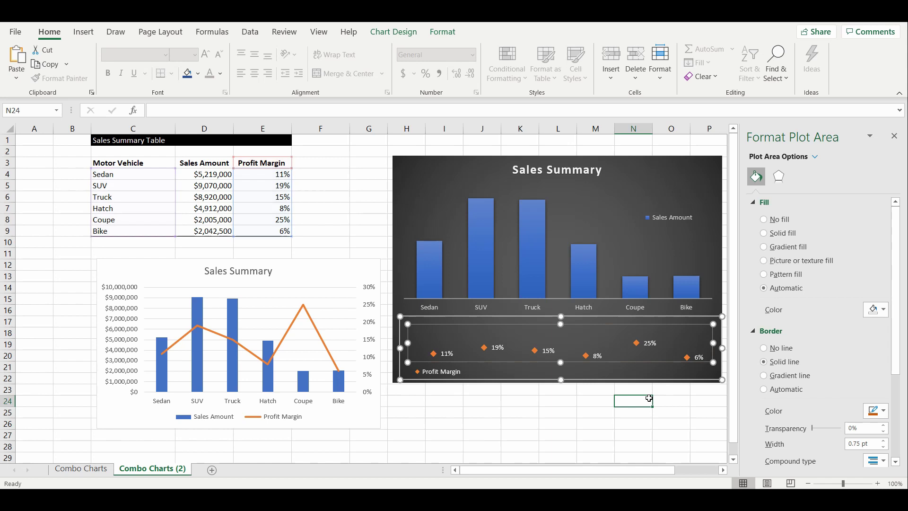
- Nudge the Profit Margin legend slightly upward, closer to the bordered plot area
left_click(452, 374)
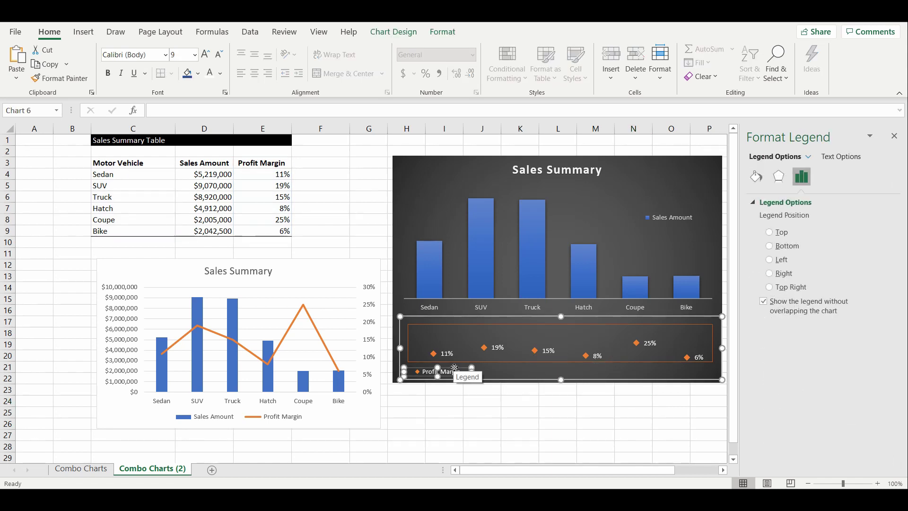
left_click_drag(454, 369, 454, 366)
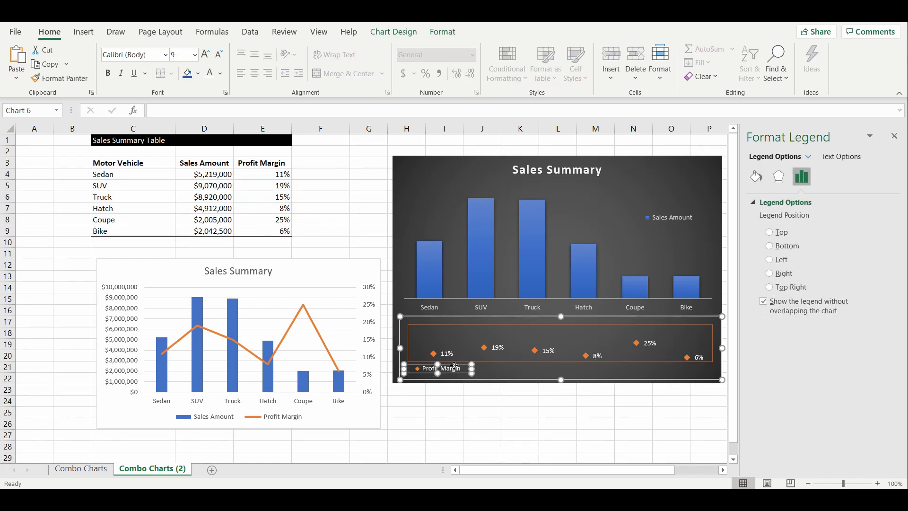
left_click(510, 410)
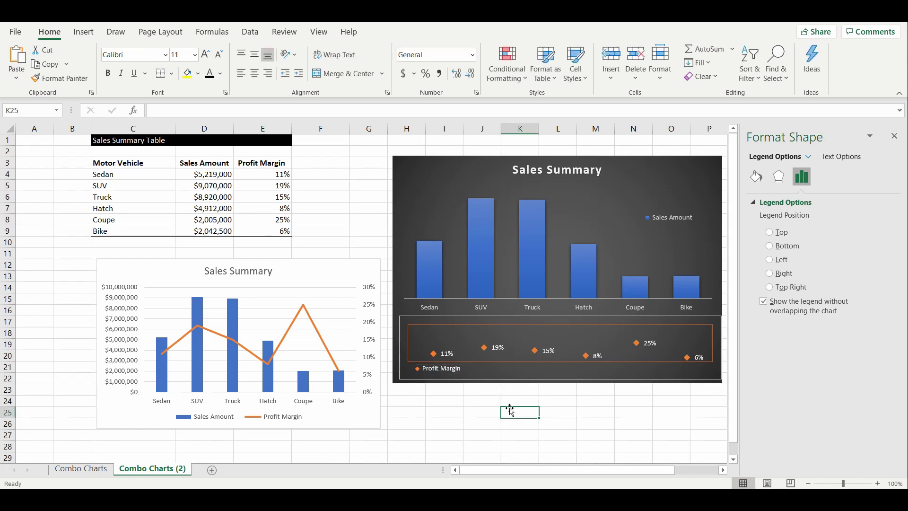
- Set the border of the Profit Margin chart area to No line
left_click(405, 363)
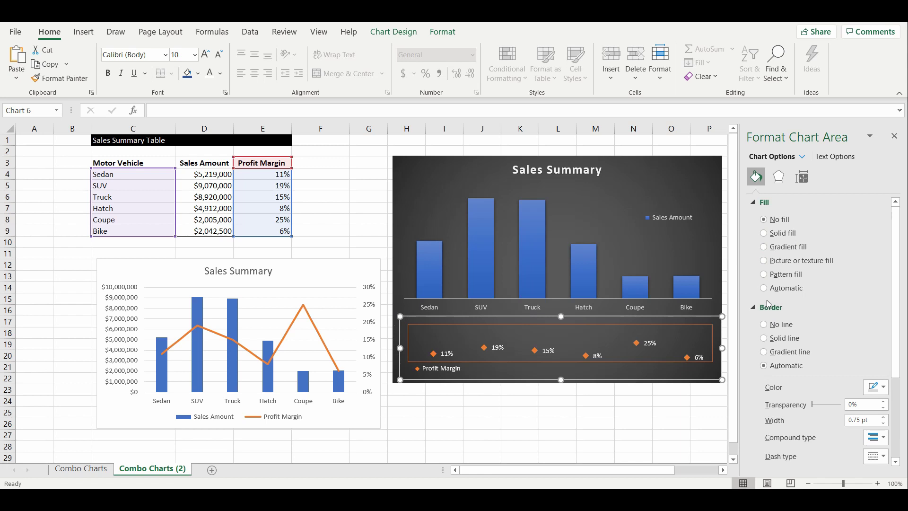
left_click(764, 325)
left_click(675, 402)
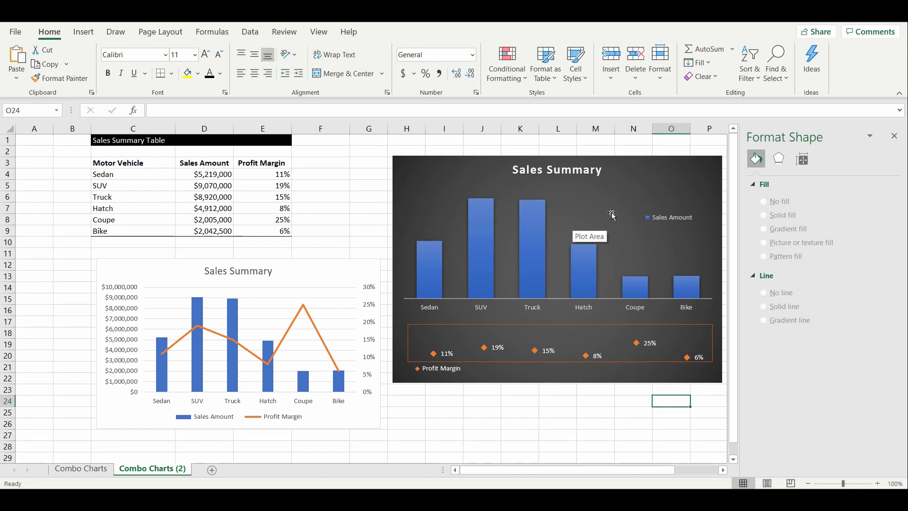
left_click(519, 434)
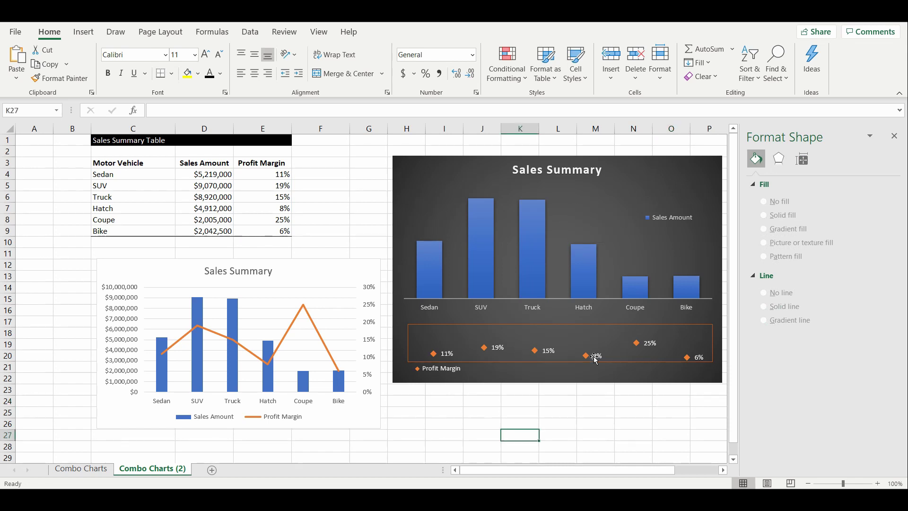
- Apply the first preset top bevel to the Sales Amount columns and fine-tune the bevel width
left_click(610, 265)
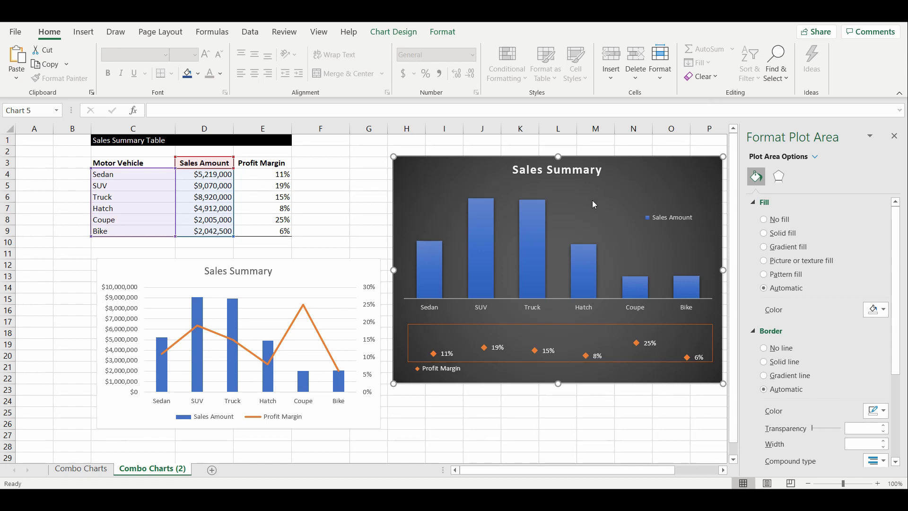
left_click(580, 219)
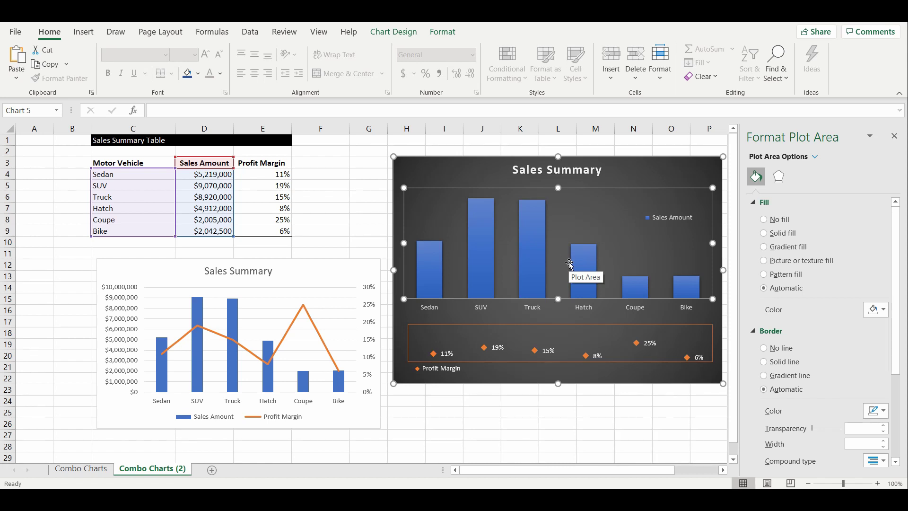
left_click(529, 250)
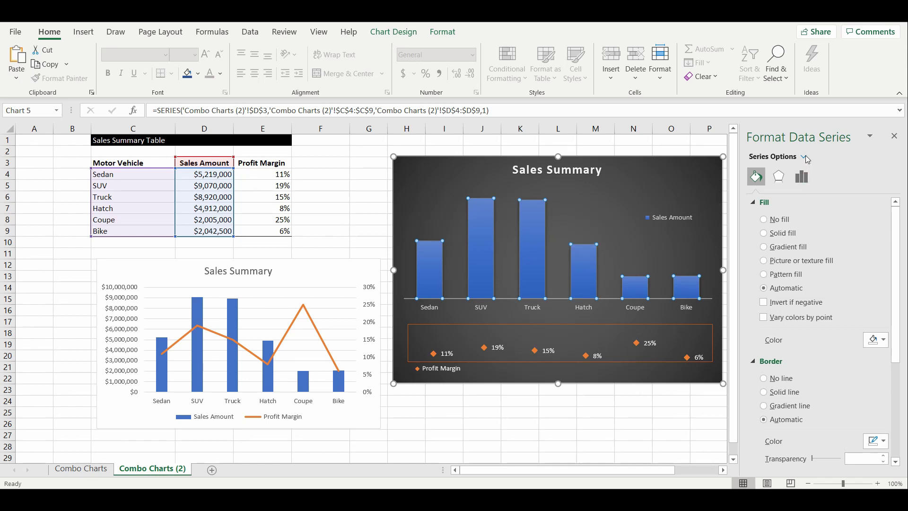
left_click(778, 182)
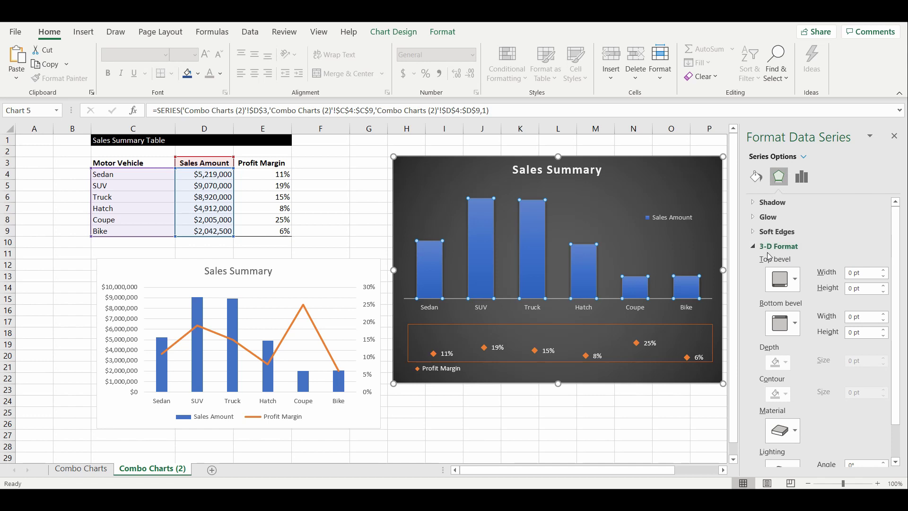
left_click(753, 247)
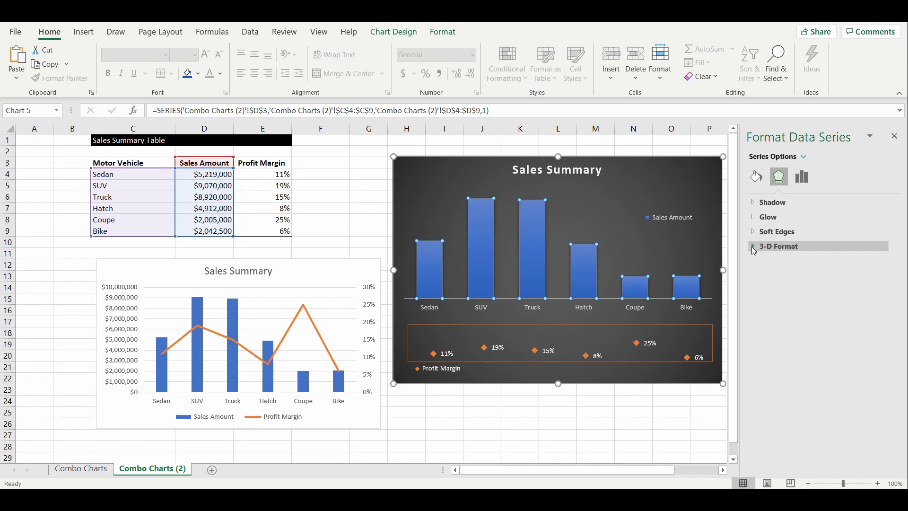
left_click(753, 247)
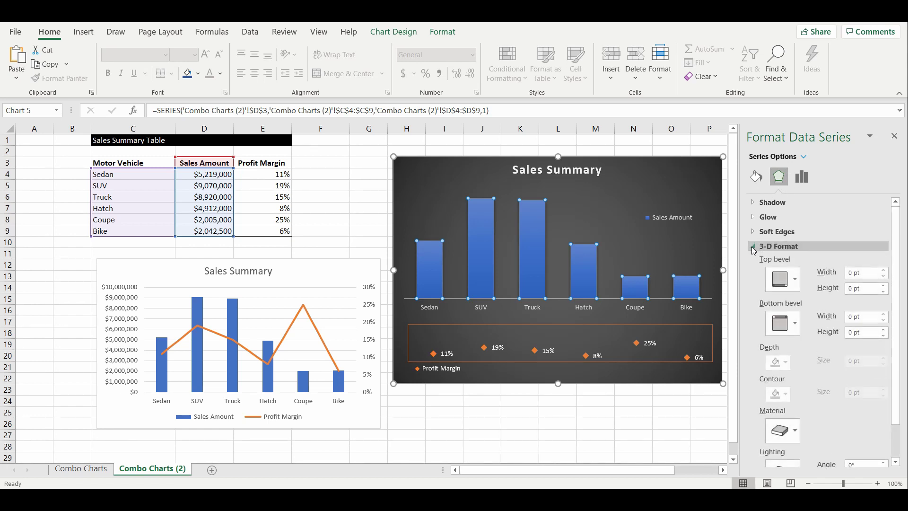
left_click(798, 283)
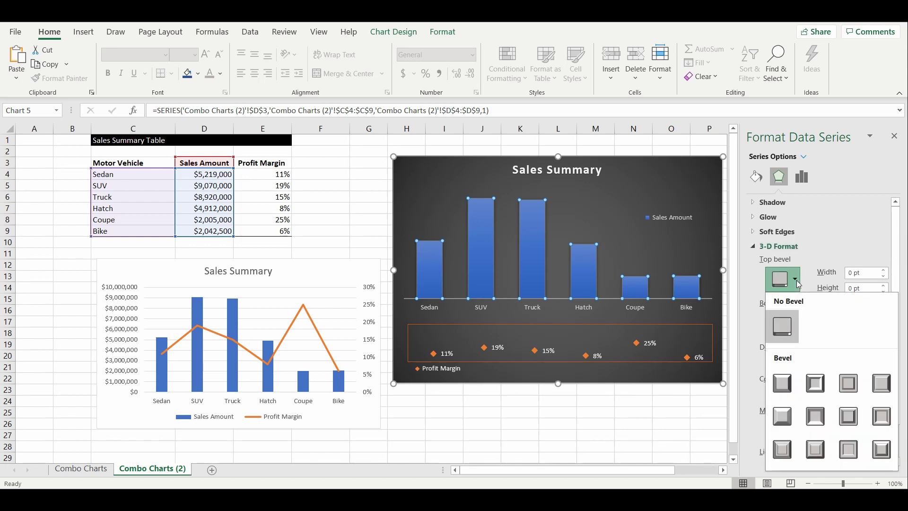
left_click(787, 385)
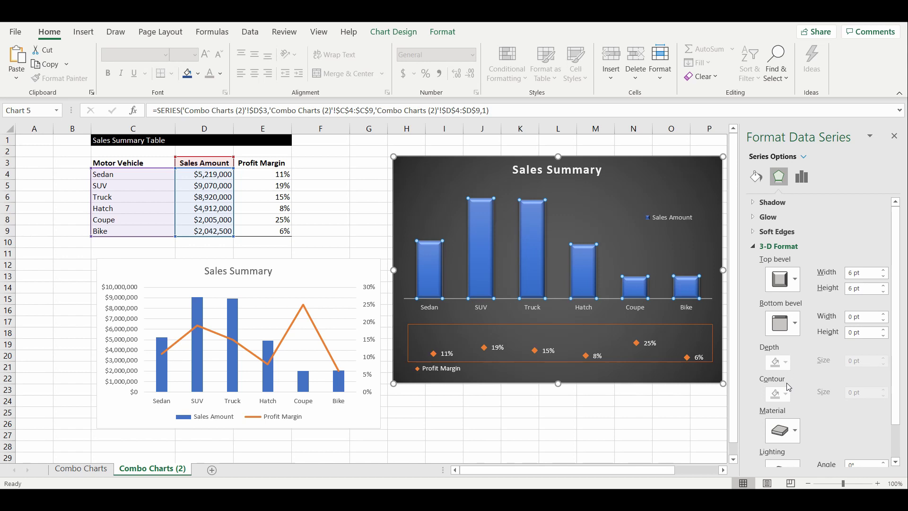
left_click(883, 273)
left_click(883, 272)
left_click(884, 279)
left_click(884, 279)
- Set the distance from axis of the Sales Amount chart's category labels to 600
left_click(583, 307)
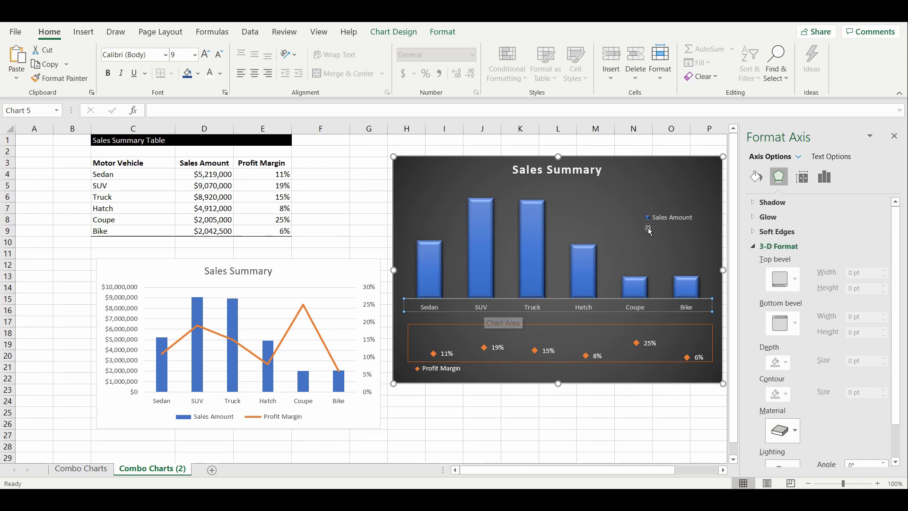
left_click(803, 179)
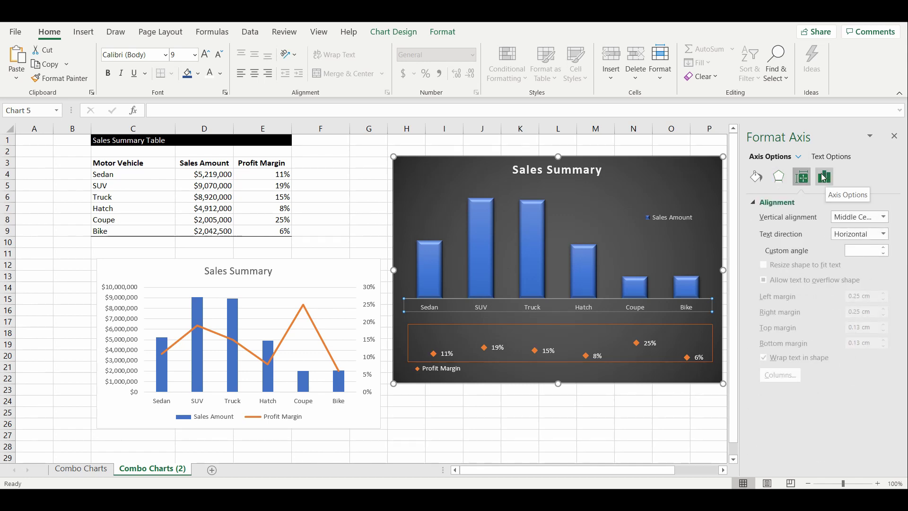
left_click(823, 179)
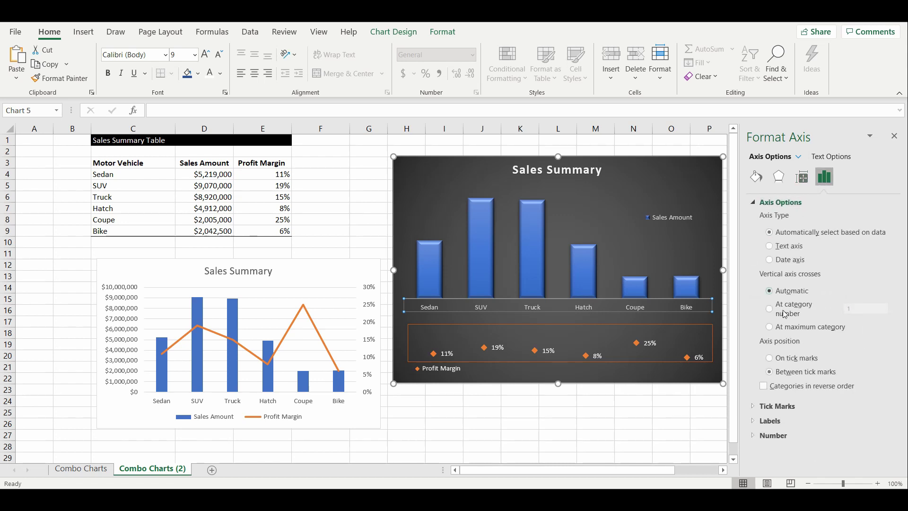
left_click(753, 422)
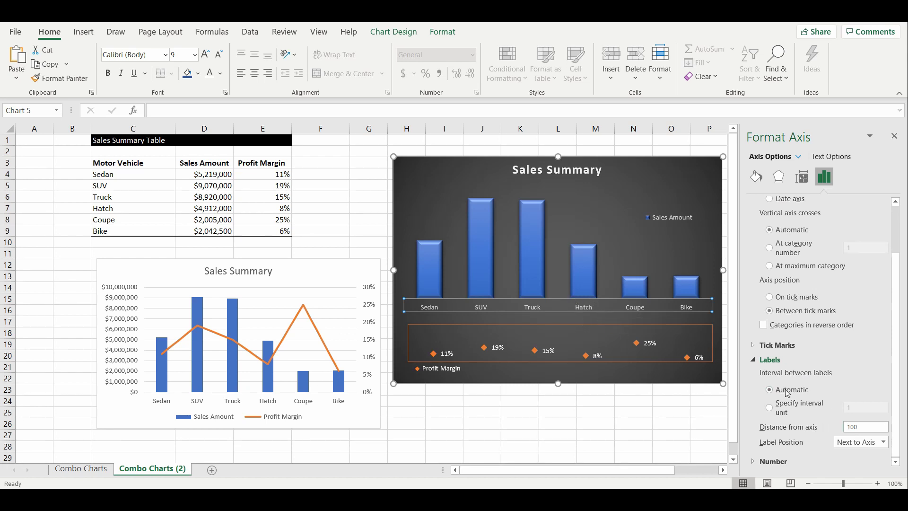
left_click_drag(860, 431, 844, 432)
type("60")
key("Return")
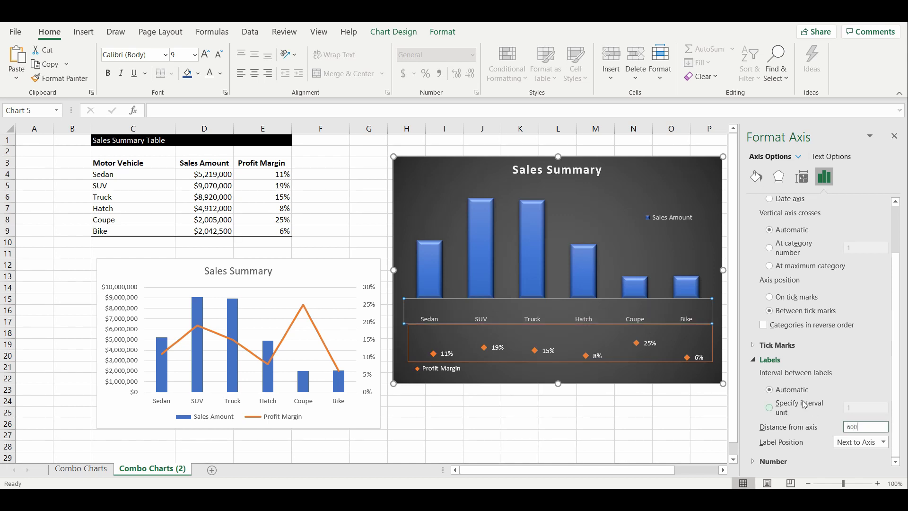
left_click(614, 383)
- Move the Profit Margin legend and plot area slightly down, clear of the vehicle category labels
left_click(450, 376)
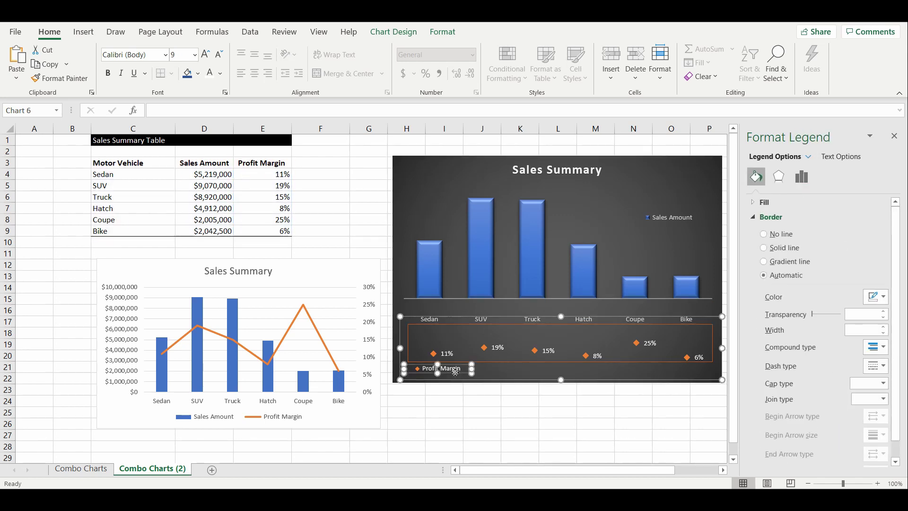
left_click_drag(453, 376, 451, 381)
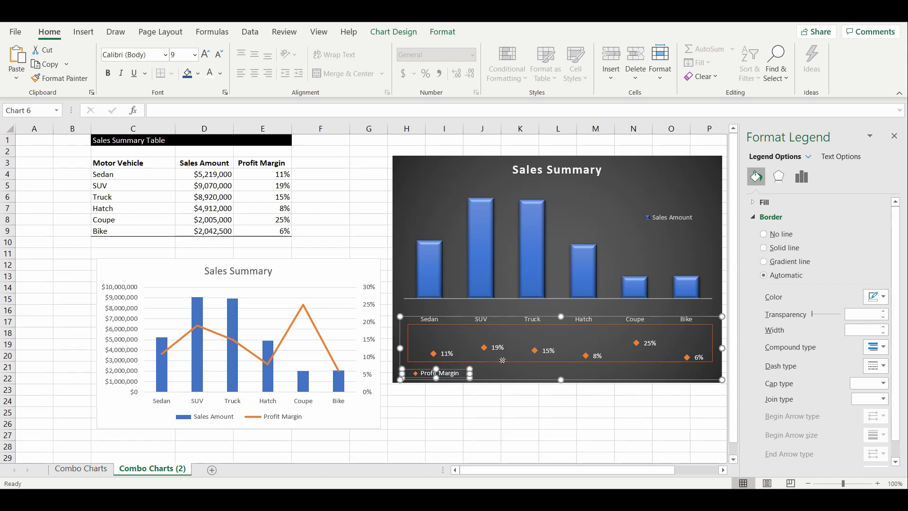
left_click(504, 360)
left_click_drag(503, 367, 503, 367)
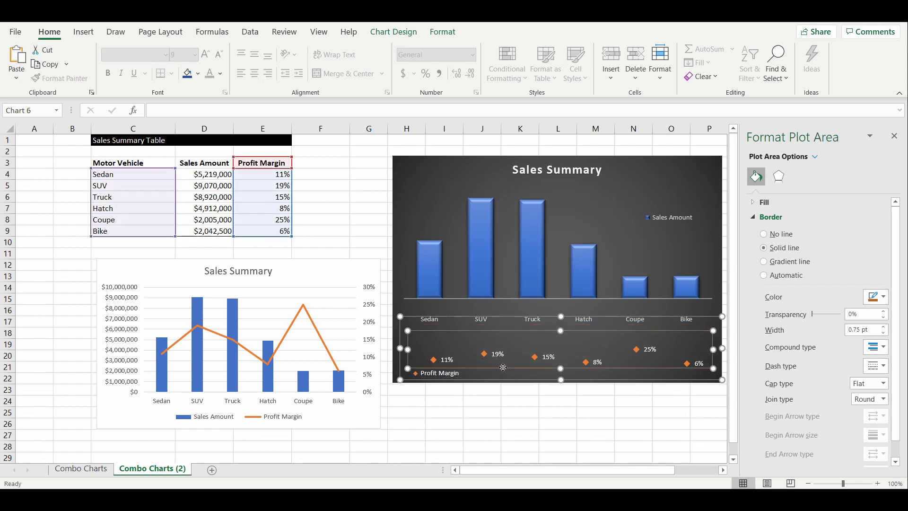
left_click(529, 409)
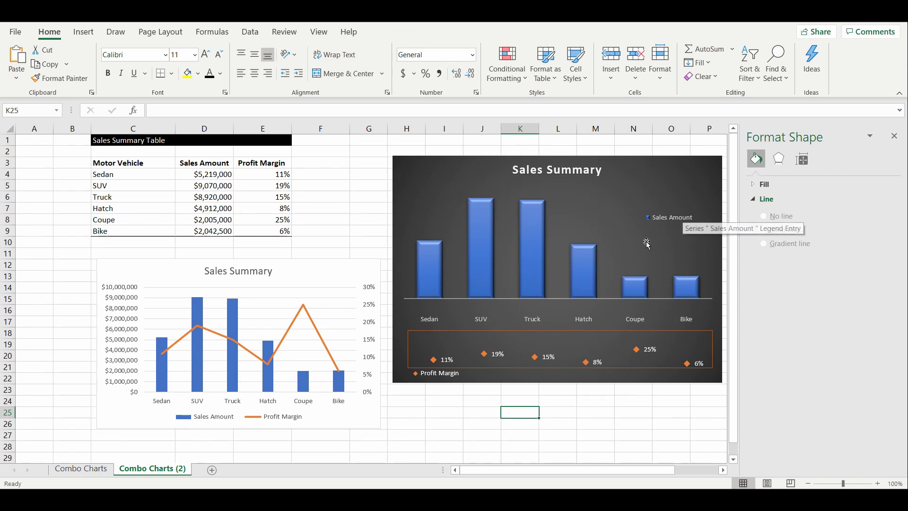
- Switch to the Combo Charts sheet and select the dark Sales Summary chart for comparison
left_click(81, 468)
left_click(409, 404)
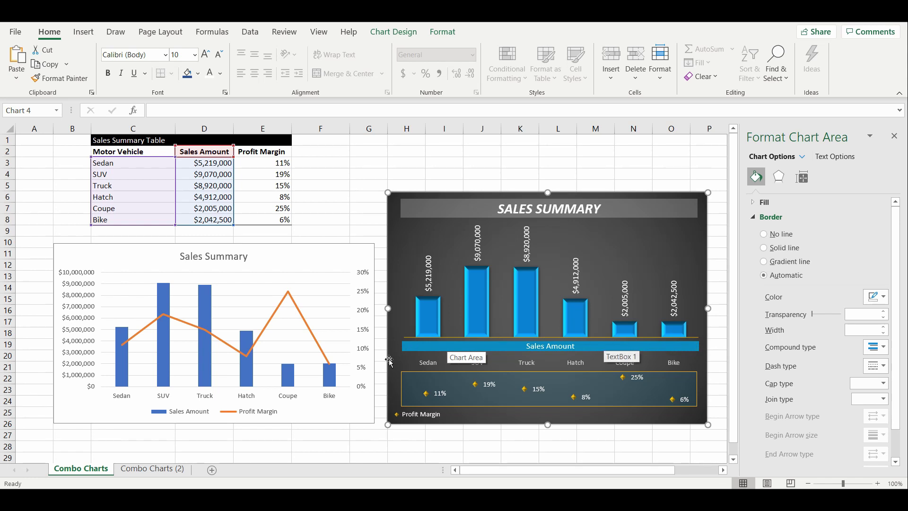
- Return to the Combo Charts (2) sheet and delete the Sales Amount legend from the dark Sales Summary chart
left_click(152, 468)
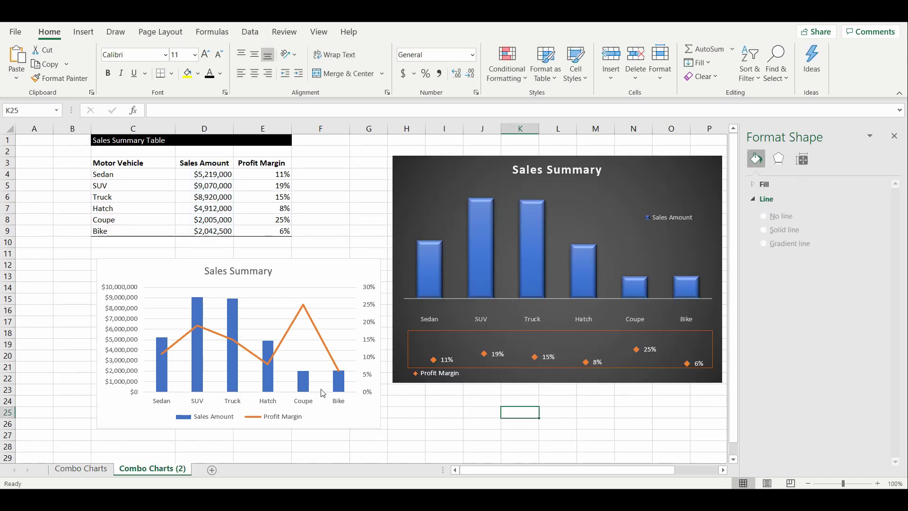
left_click(681, 217)
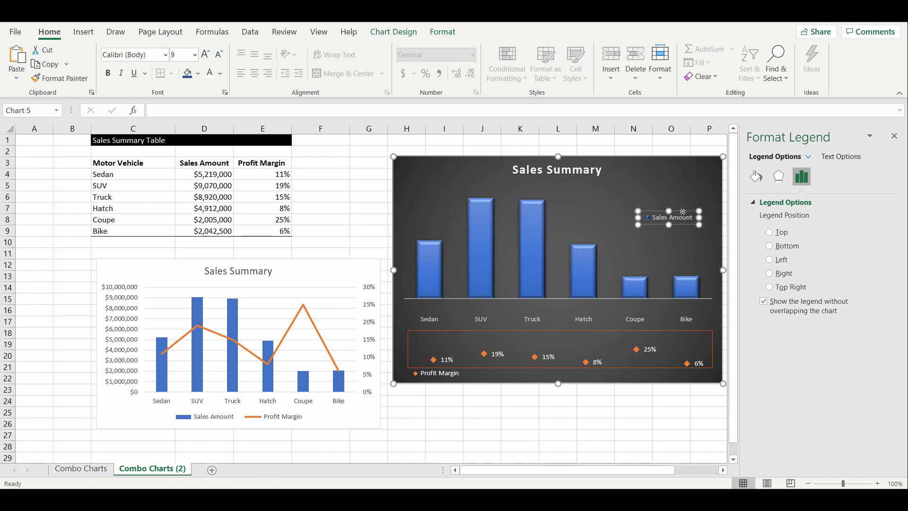
key("Delete")
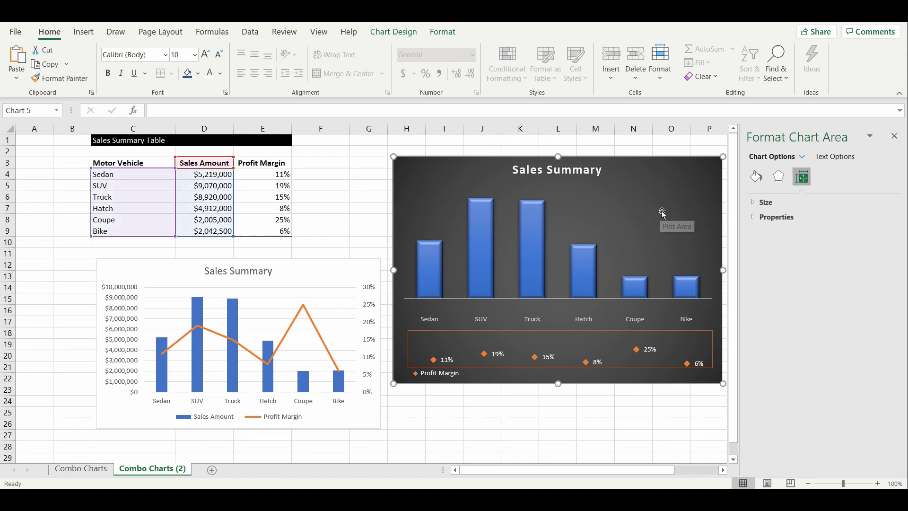
- Insert a text box reading "SALES AMOUNT" inside the dark chart, above the Coupe and Bike columns
left_click(84, 37)
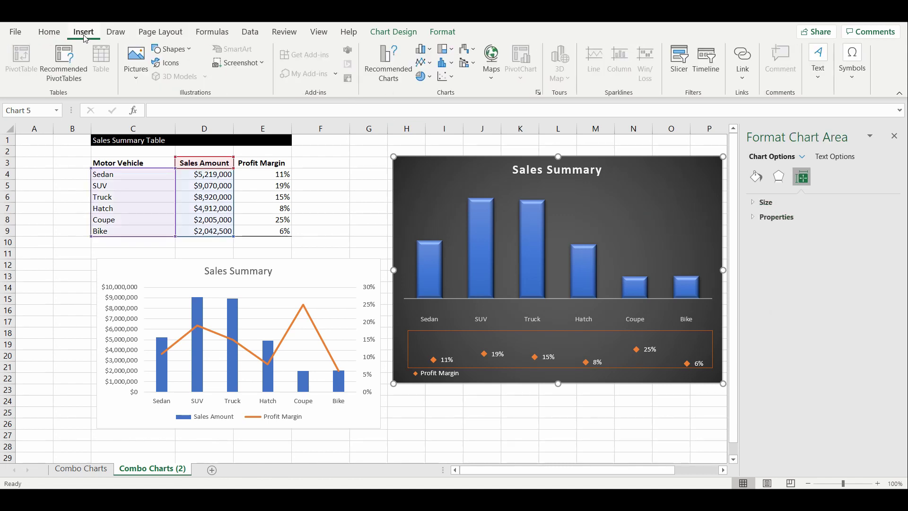
left_click(817, 76)
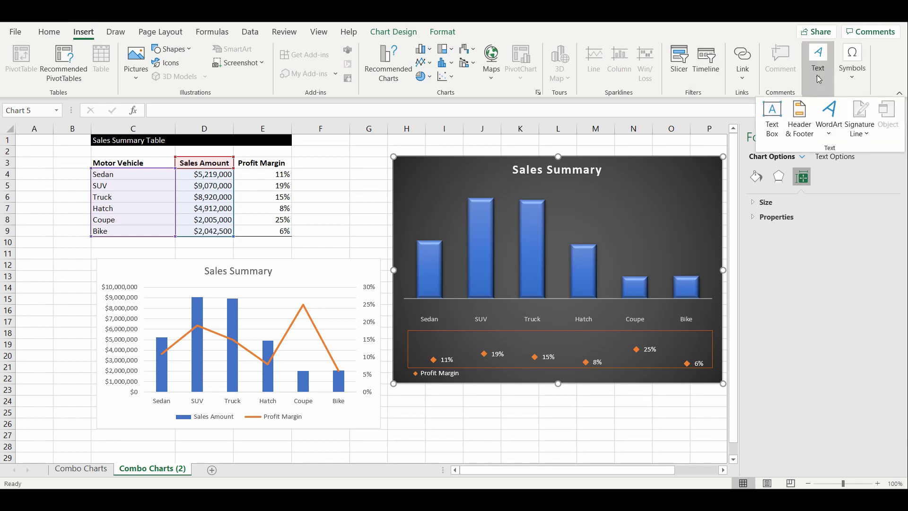
left_click(773, 116)
left_click_drag(609, 198, 696, 215)
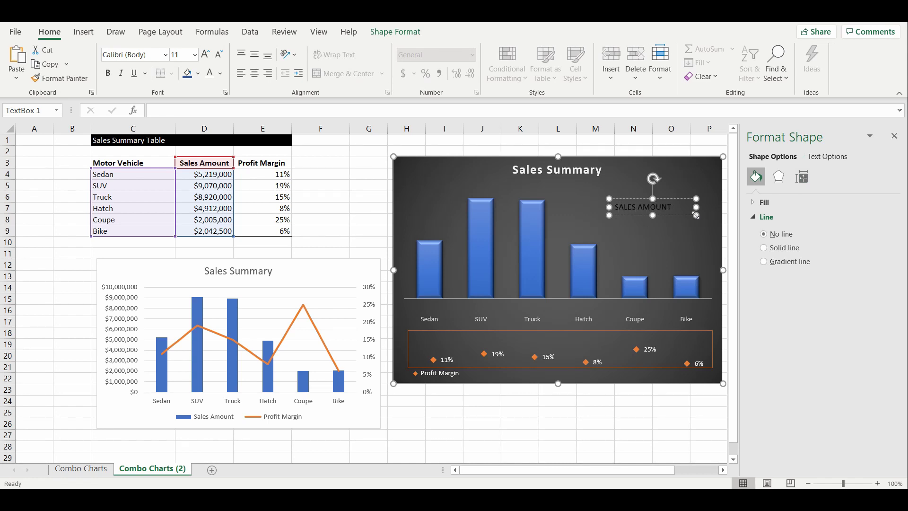
- Move the SALES AMOUNT text box beside the chart title and give it white text with a blue theme fill
left_click(648, 231)
left_click(676, 212)
left_click(671, 220)
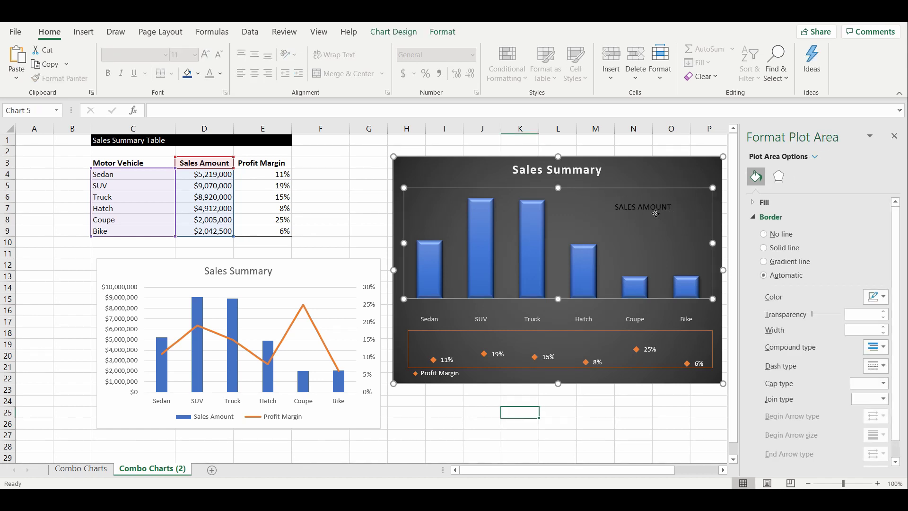
left_click(657, 207)
left_click(668, 200)
left_click_drag(668, 199, 689, 176)
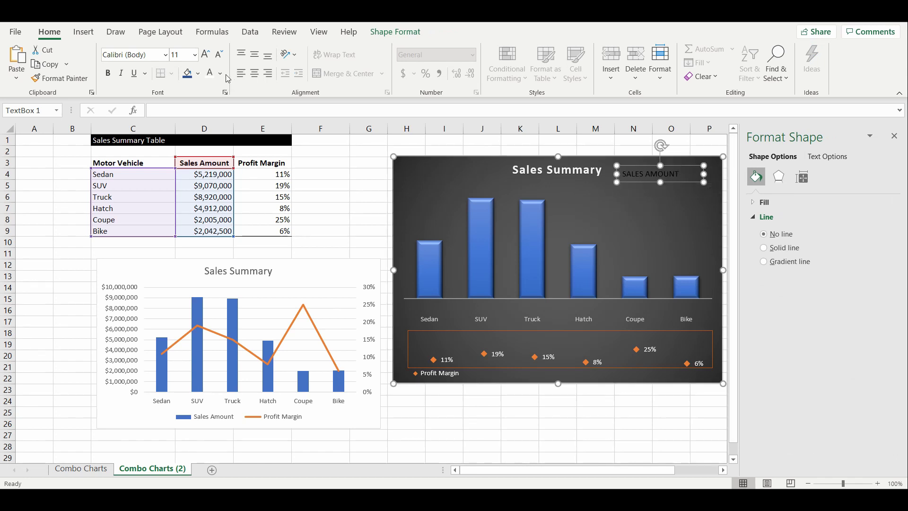
left_click(209, 74)
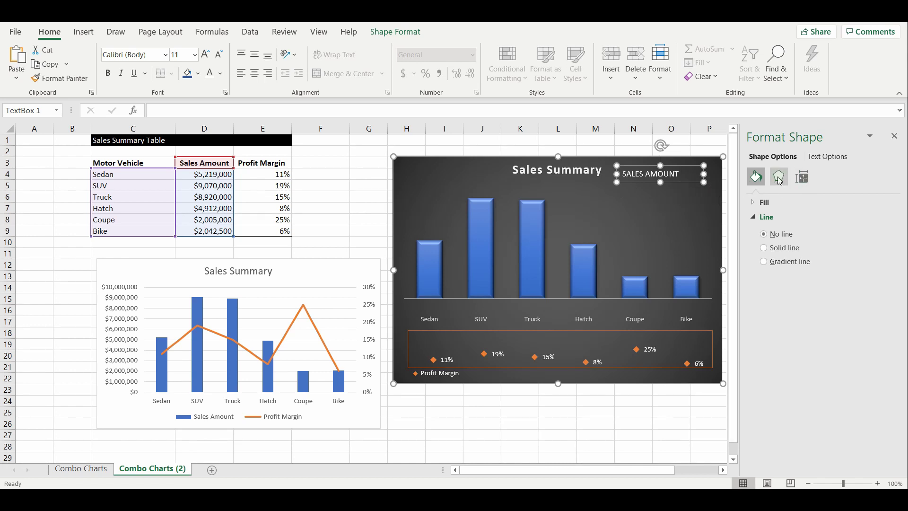
left_click(199, 74)
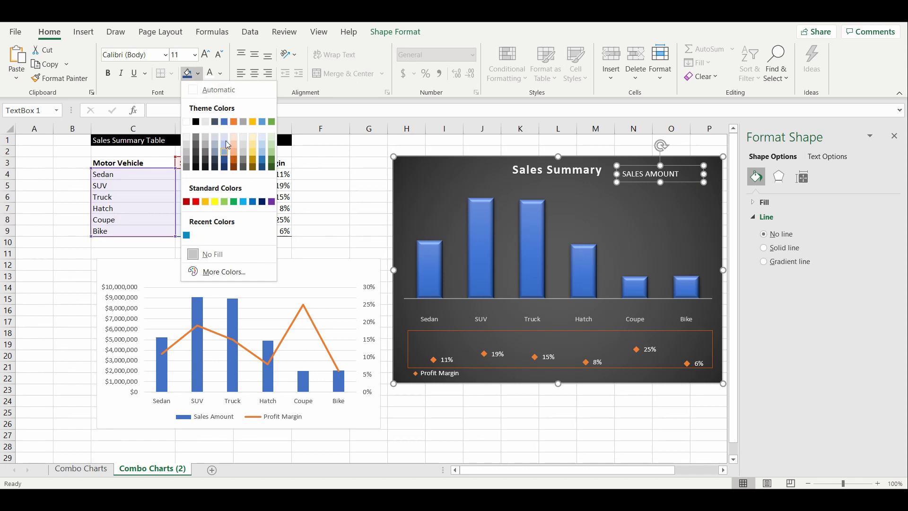
left_click(225, 122)
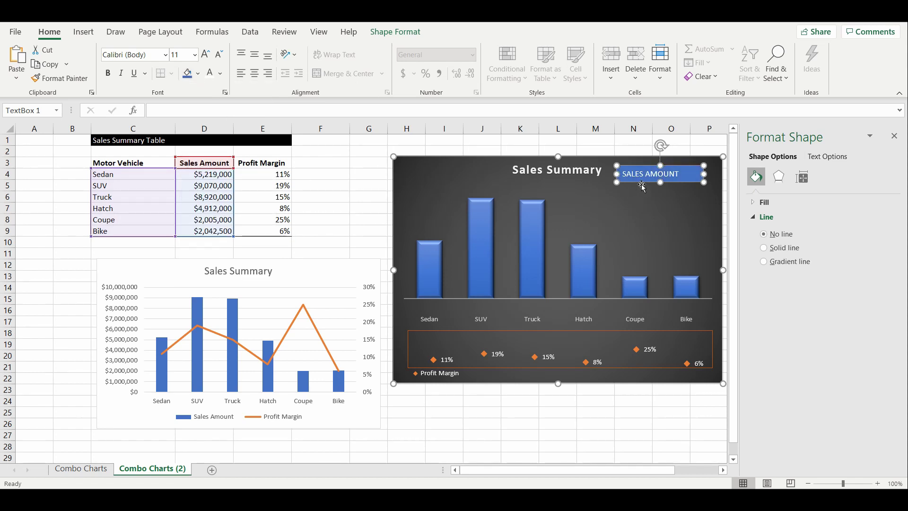
- Place the SALES AMOUNT text box between the columns and the vehicle labels, resized as a thin band spanning the plot width
left_click_drag(644, 184, 432, 315)
left_click_drag(508, 315, 711, 309)
left_click_drag(558, 311, 558, 311)
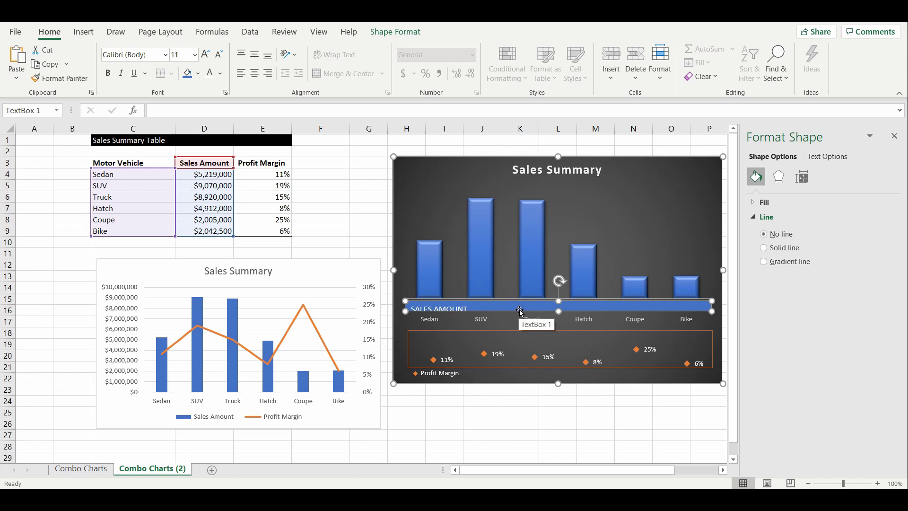
- Centre the SALES AMOUNT banner text horizontally and vertically and set its font size to 9
left_click(255, 73)
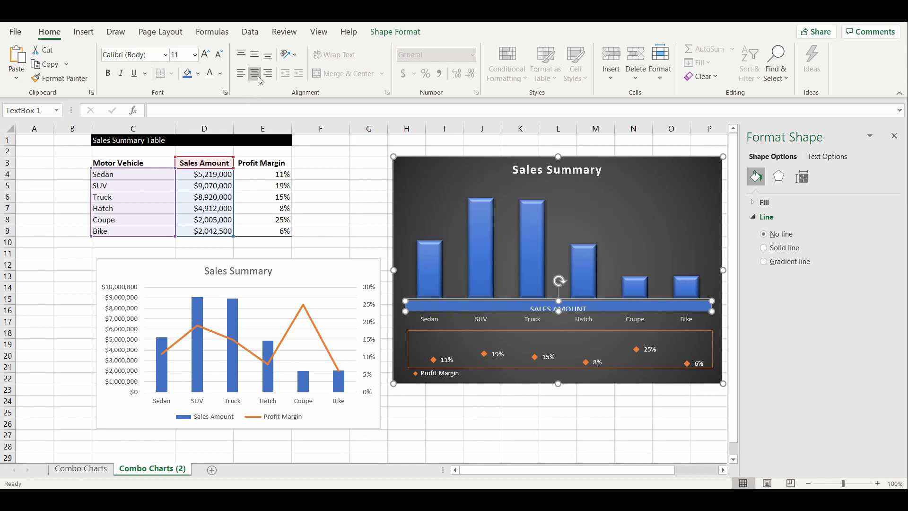
left_click(194, 54)
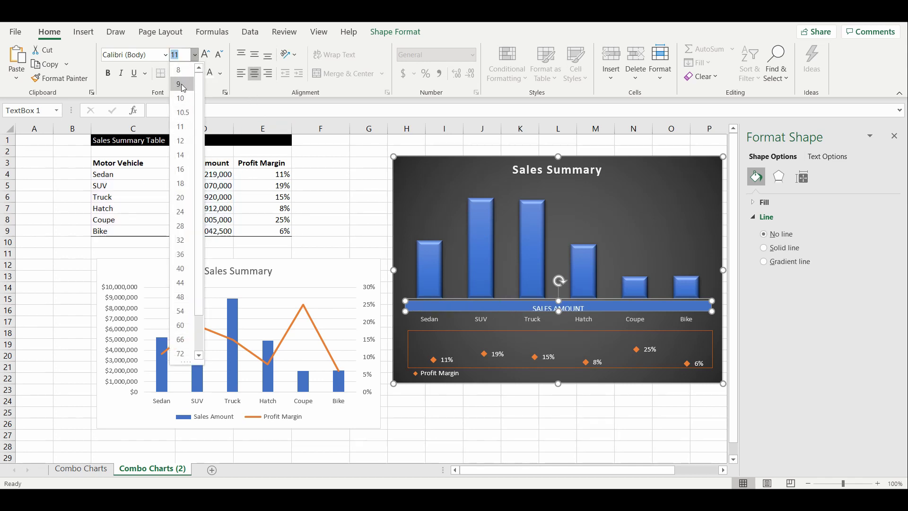
left_click(182, 85)
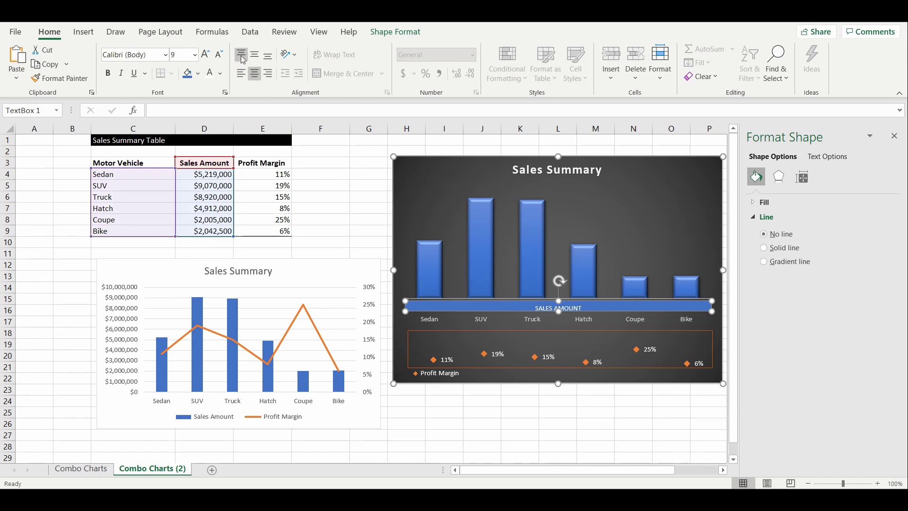
left_click(255, 55)
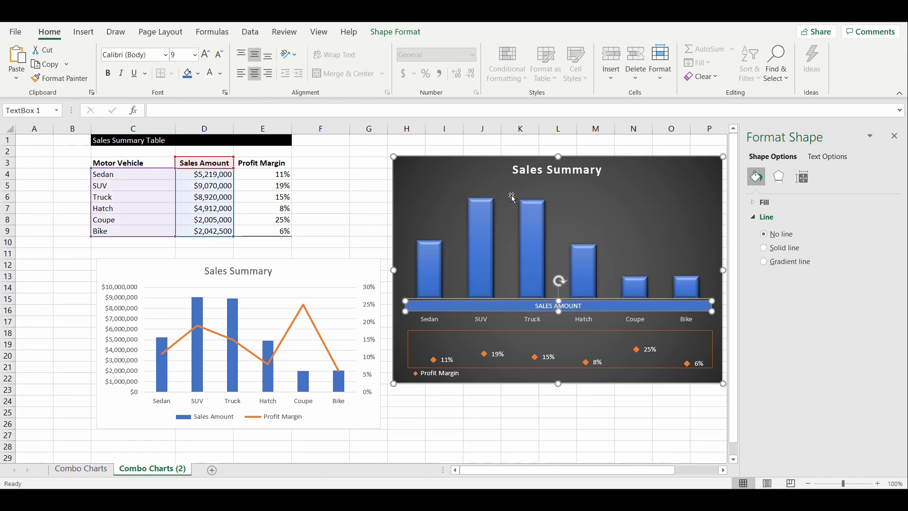
left_click(639, 211)
left_click(624, 435)
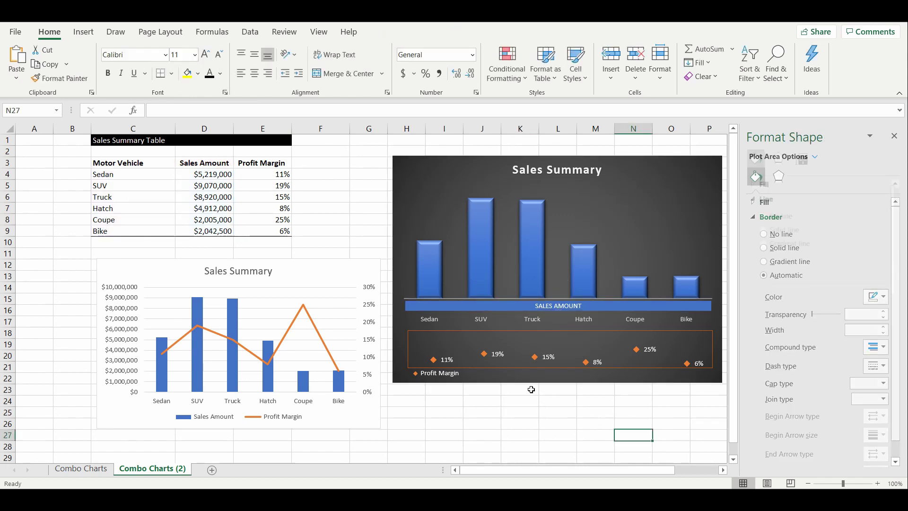
- Format the Sales Amount chart's horizontal axis line as a solid line in the darkest orange theme shade
left_click(440, 333)
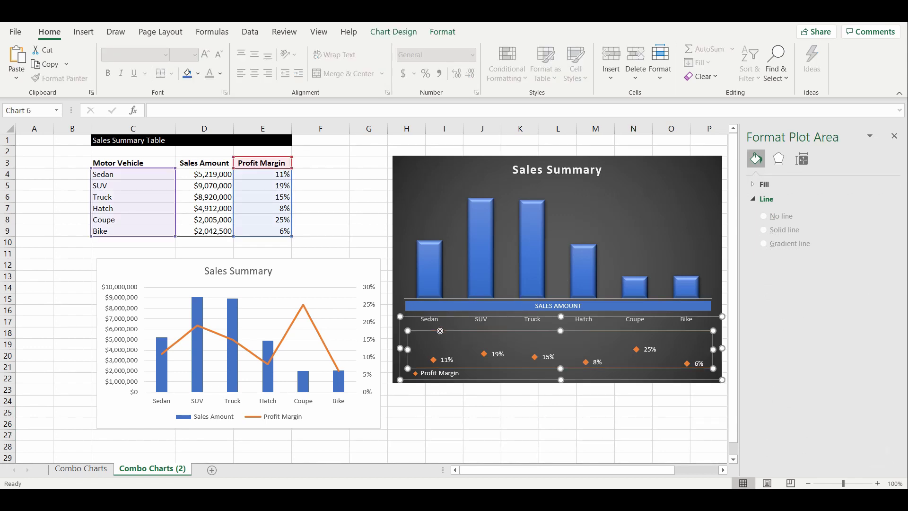
left_click(618, 396)
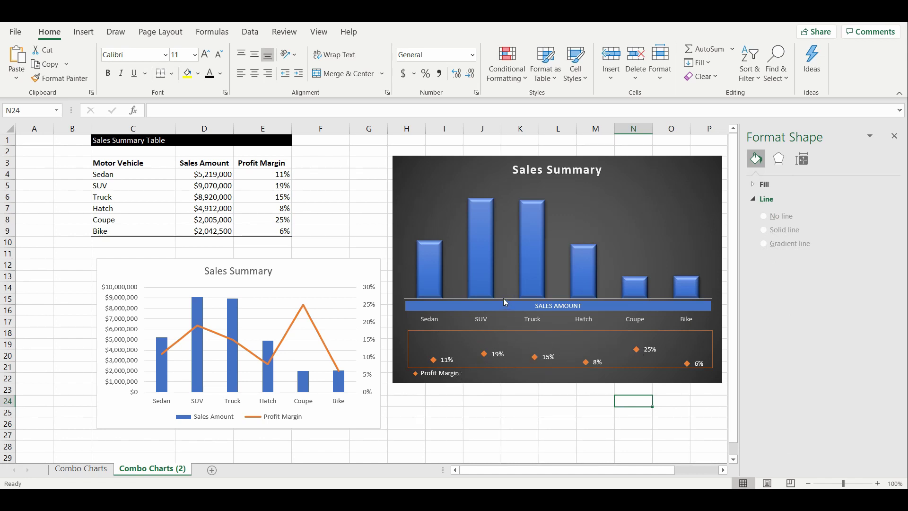
left_click(558, 244)
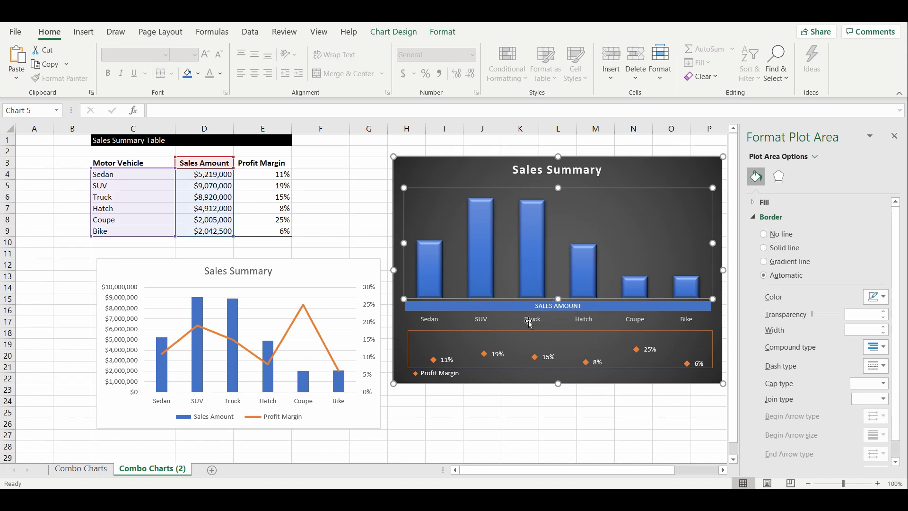
left_click(530, 323)
left_click(535, 317)
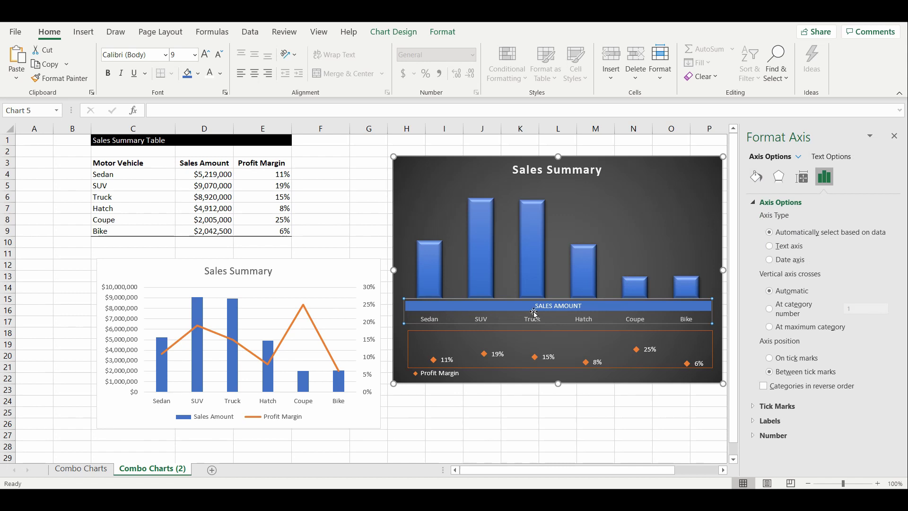
left_click(756, 177)
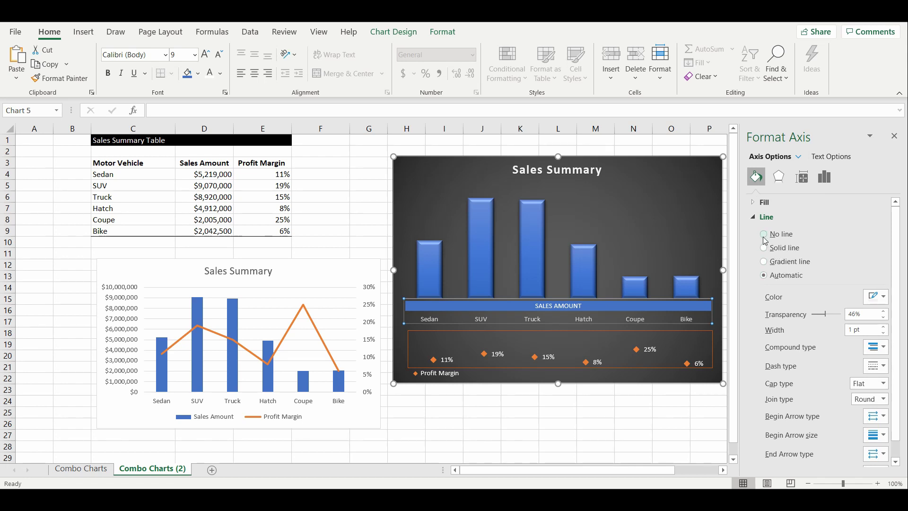
left_click(764, 247)
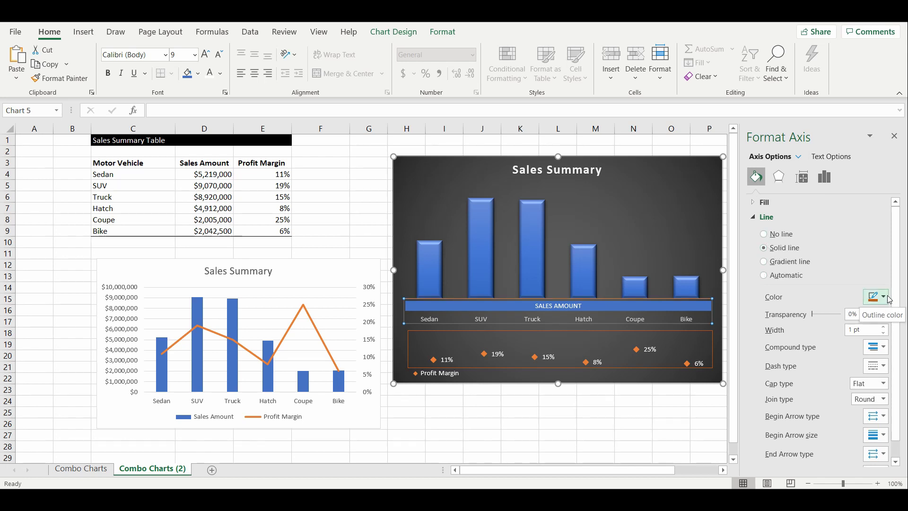
left_click(884, 297)
left_click(863, 352)
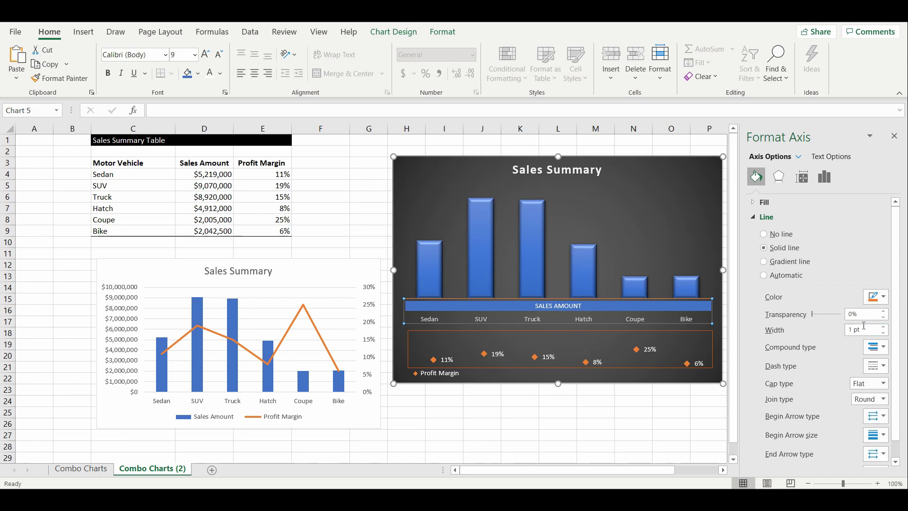
left_click(883, 298)
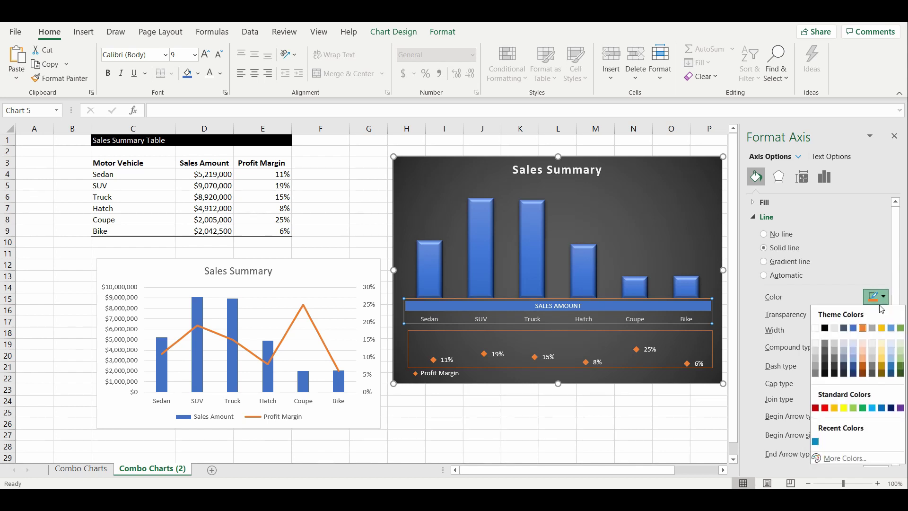
left_click(866, 375)
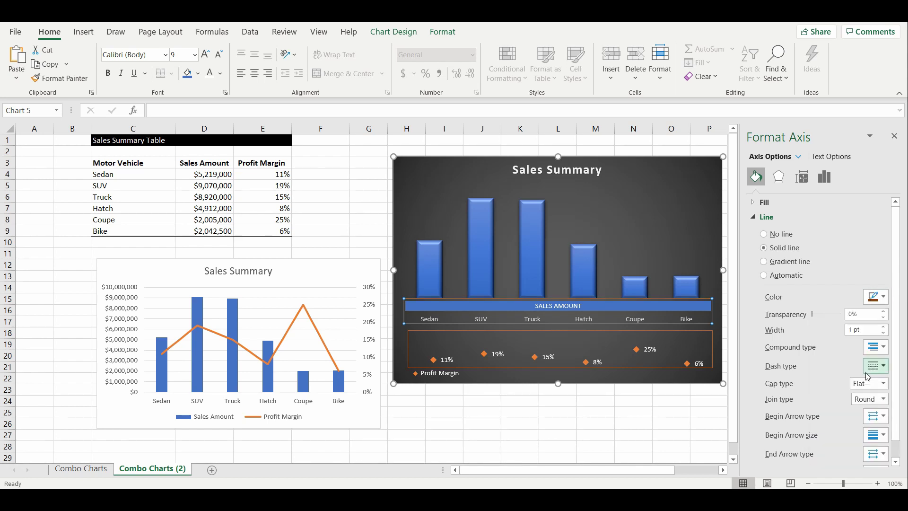
left_click(595, 414)
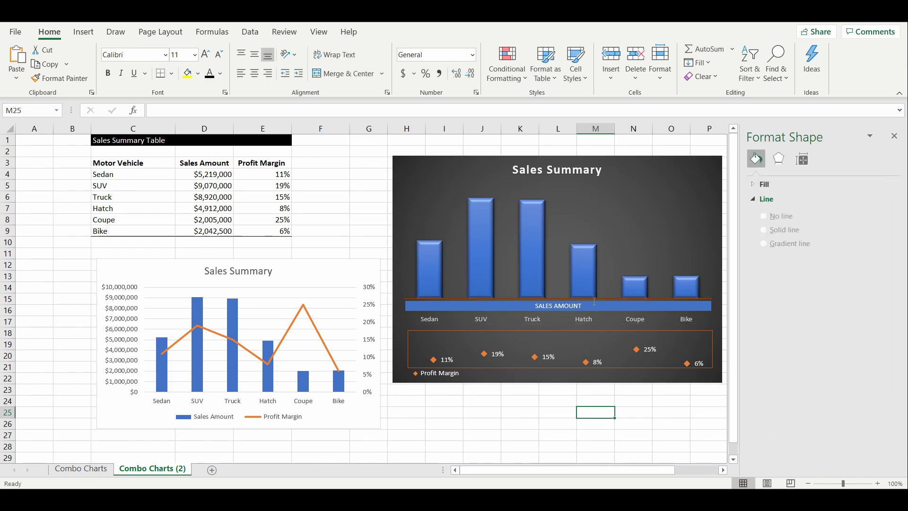
- Change the horizontal axis line beneath the columns to the next lighter dark-orange theme shade
left_click(631, 319)
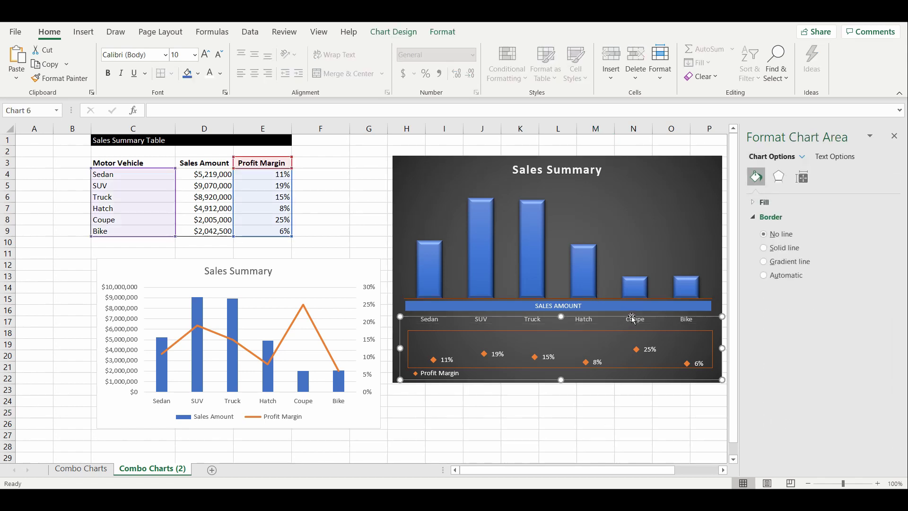
left_click(631, 313)
left_click(755, 177)
left_click(876, 296)
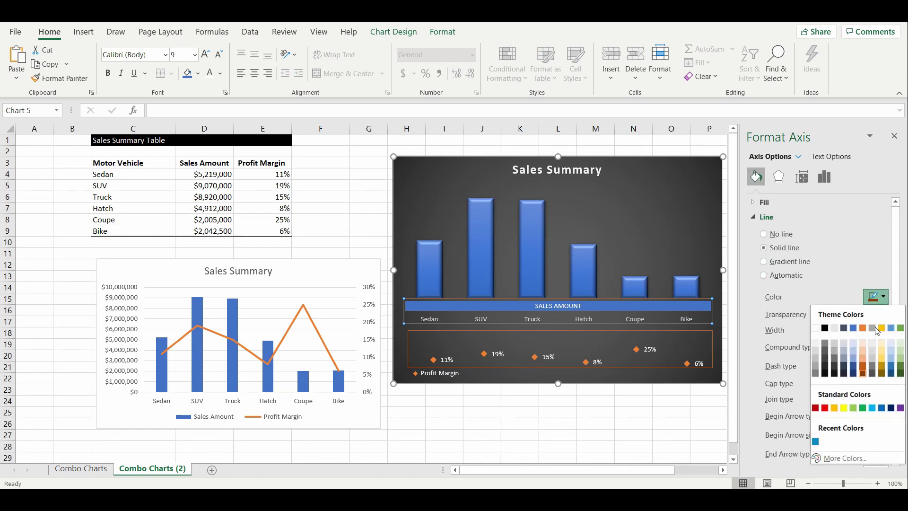
left_click(868, 369)
left_click(616, 400)
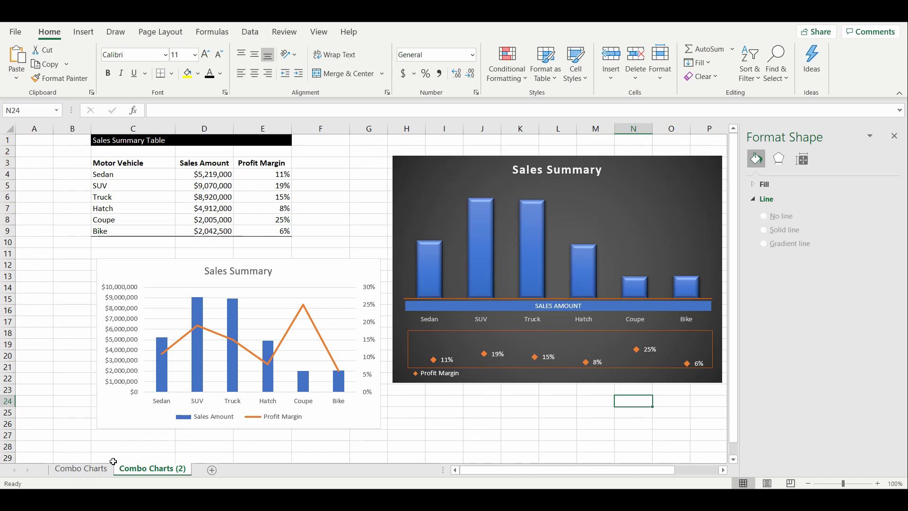
- Check the finished example on the Combo Charts sheet and give the Profit Margin plot area on Combo Charts (2) a solid blue fill
left_click(87, 470)
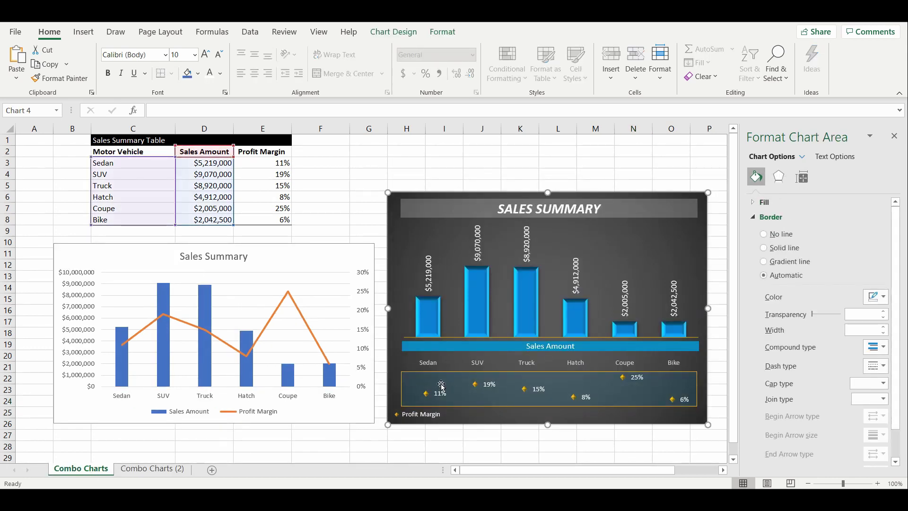
left_click(132, 471)
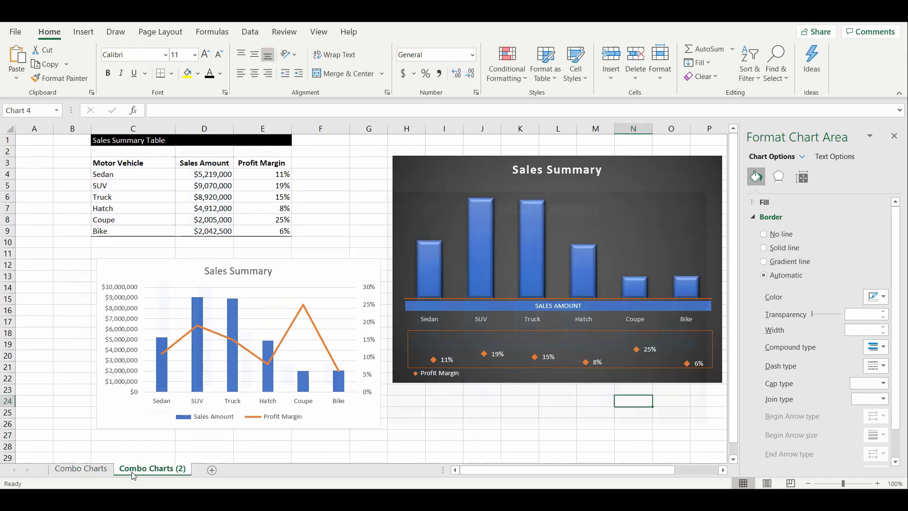
left_click(472, 333)
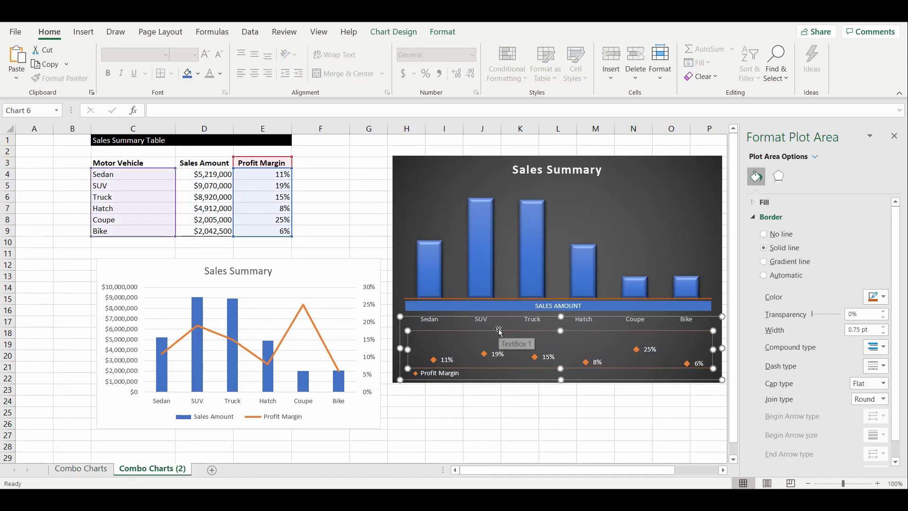
left_click(522, 411)
left_click(510, 364)
left_click_drag(557, 337, 584, 338)
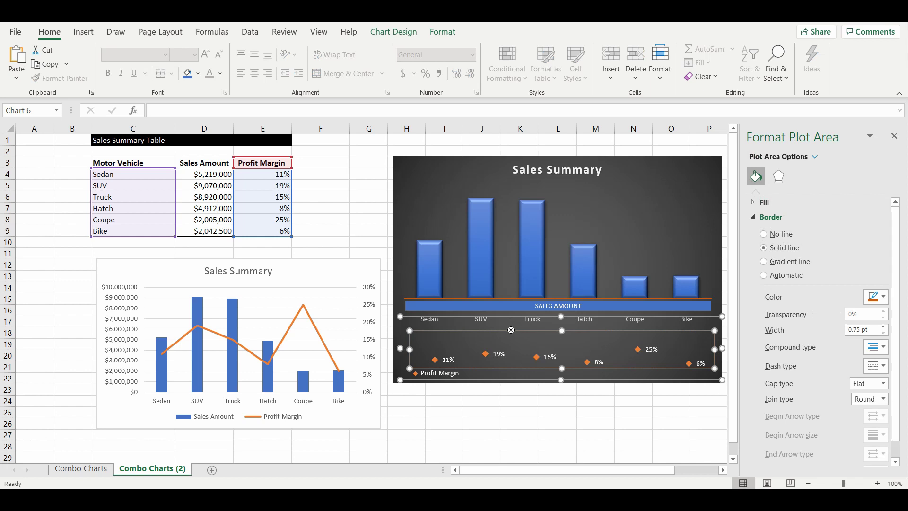
left_click(753, 203)
left_click(764, 233)
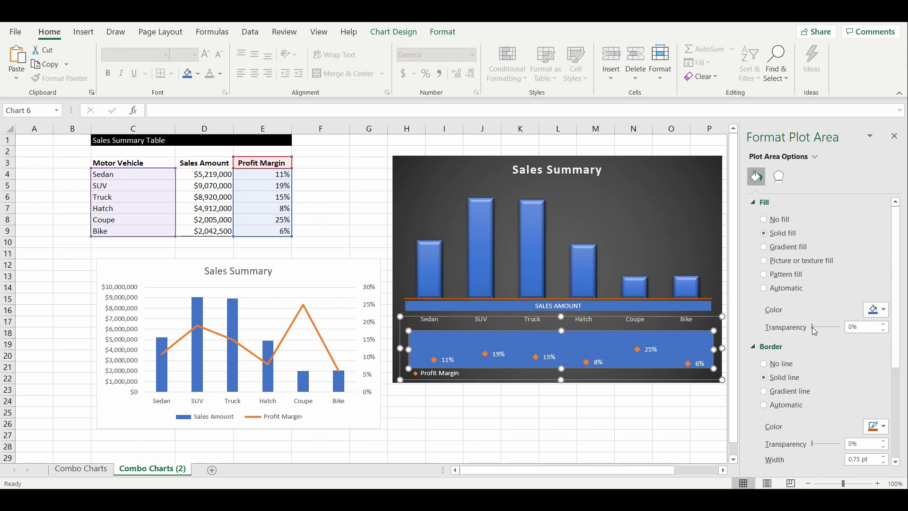
- Set the transparency of the Profit Margin plot area's solid blue fill to 81%
left_click_drag(815, 328, 833, 326)
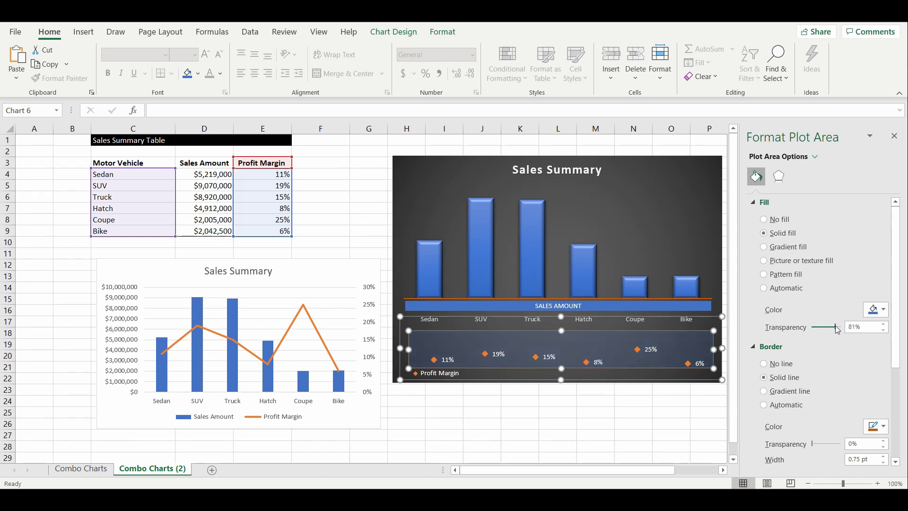
left_click(483, 425)
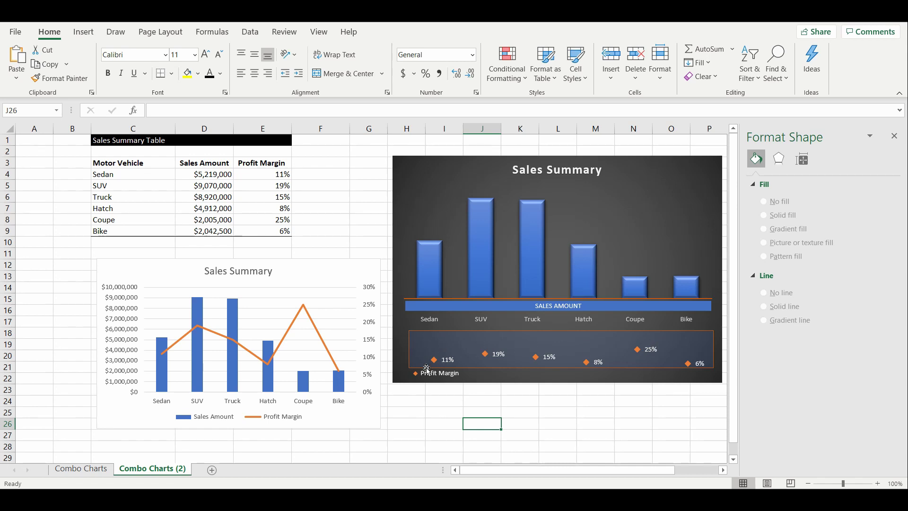
- Add the primary vertical axis to the Profit Margin marker chart
left_click(498, 353)
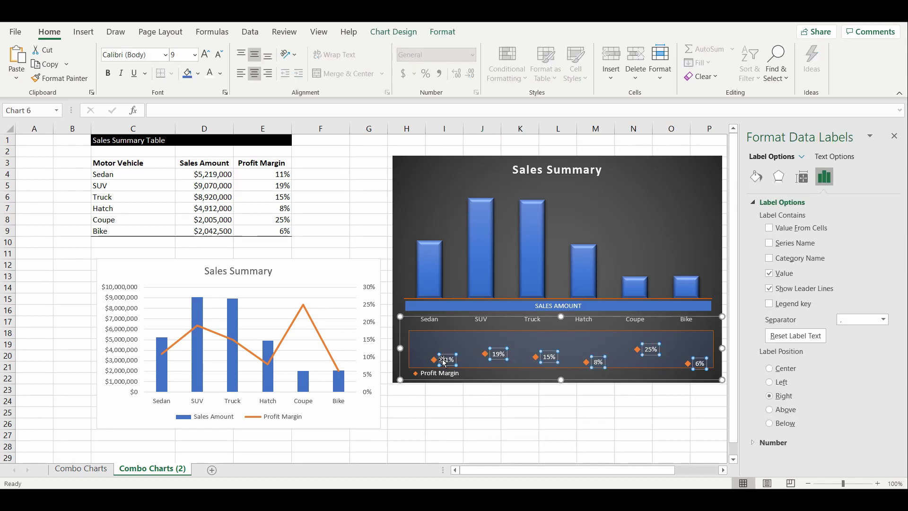
left_click(464, 331)
left_click(465, 318)
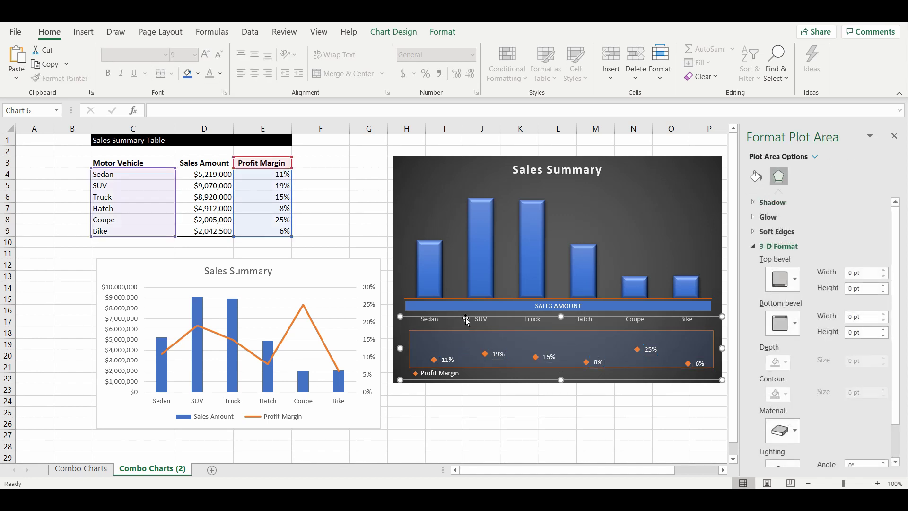
left_click(393, 32)
left_click(21, 66)
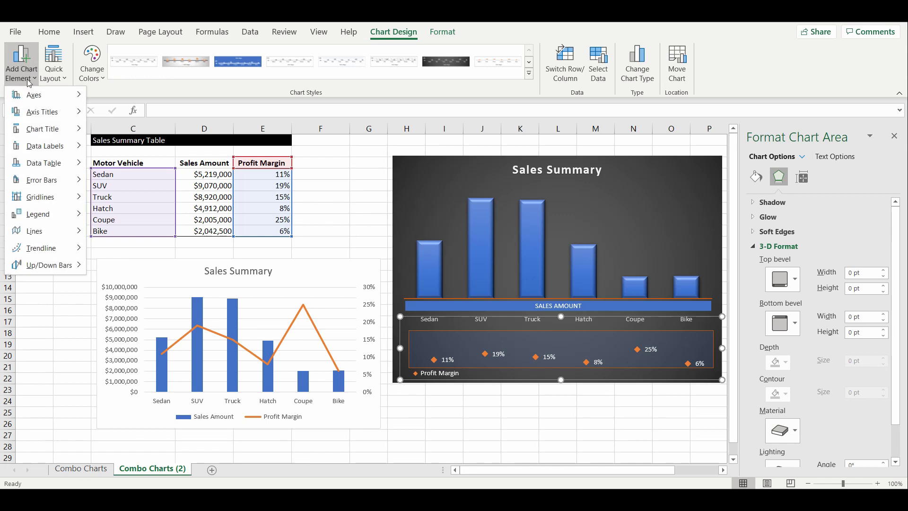
mouse_move(30, 102)
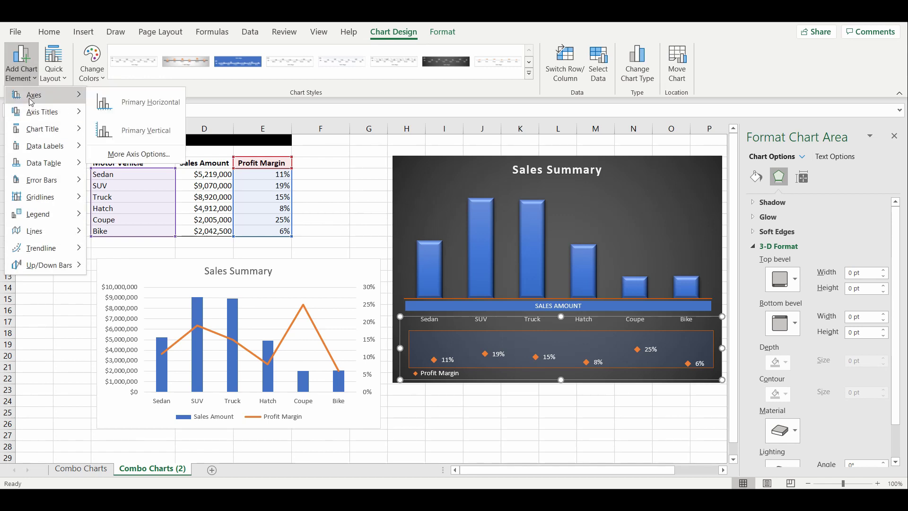
left_click(132, 131)
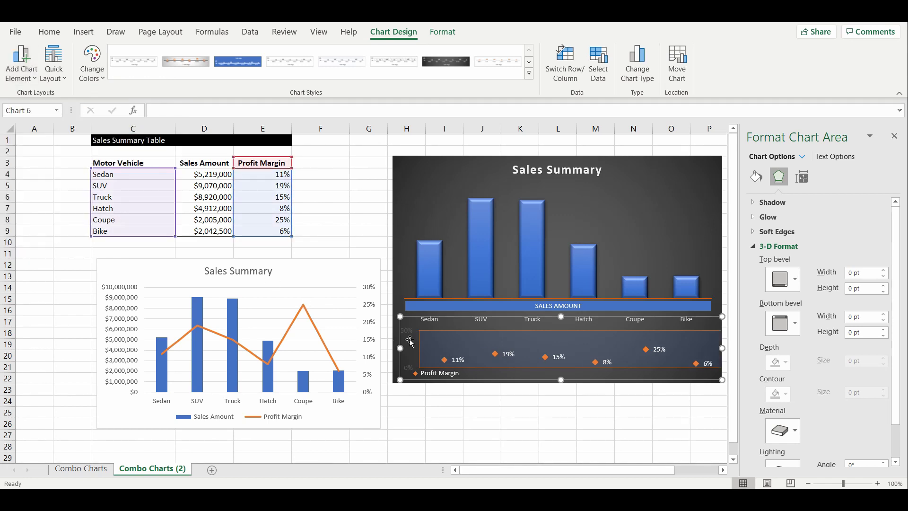
- Set the Profit Margin vertical axis bounds to a maximum of 0.3 and a minimum of 0
left_click(409, 333)
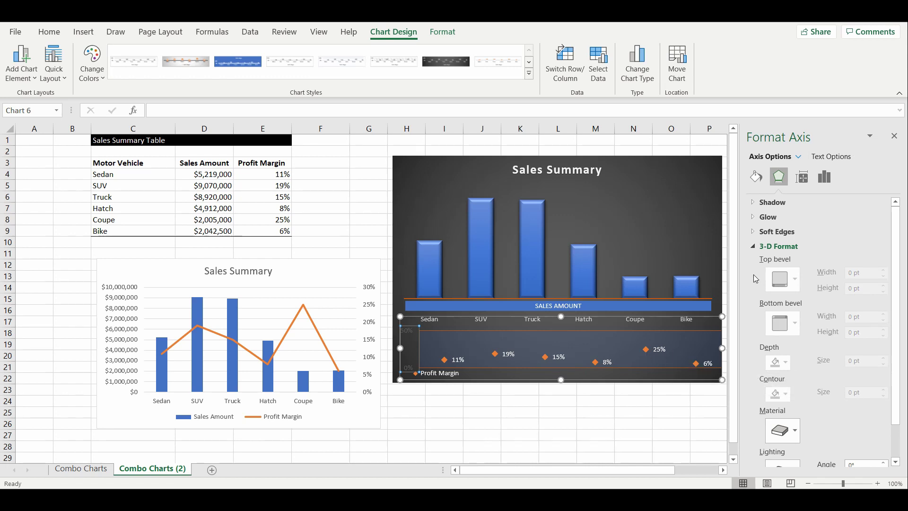
left_click(801, 176)
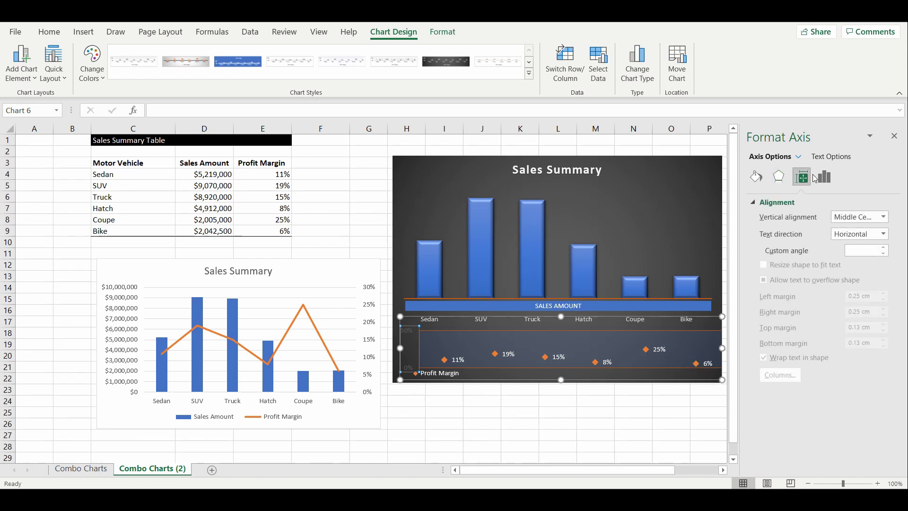
left_click(823, 177)
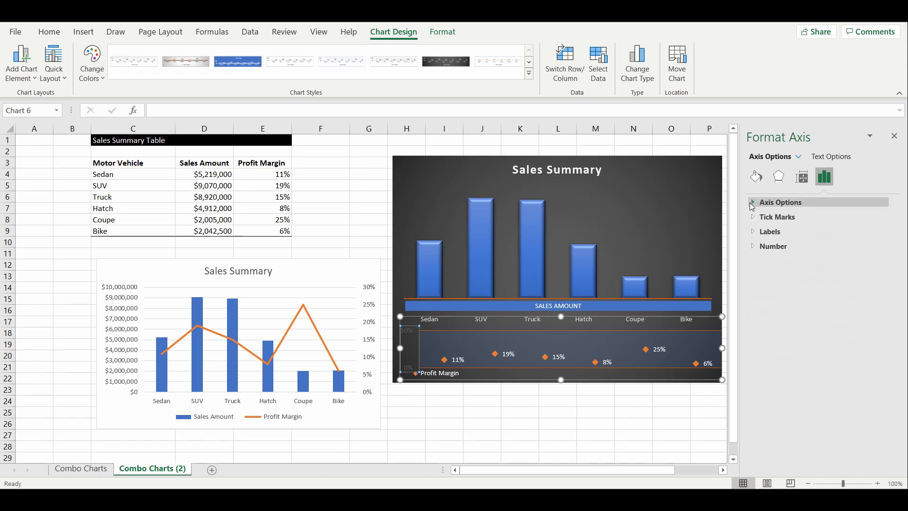
left_click(751, 203)
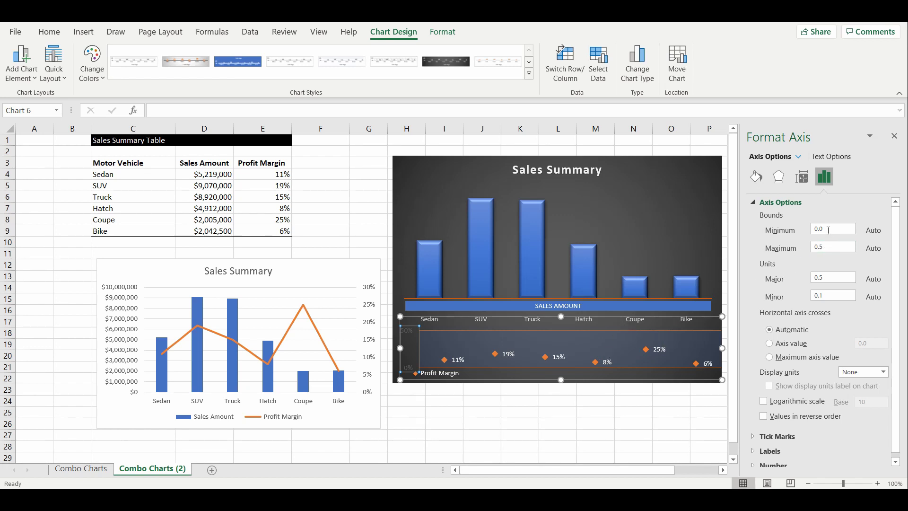
left_click(824, 246)
key("BackSpace")
type("3")
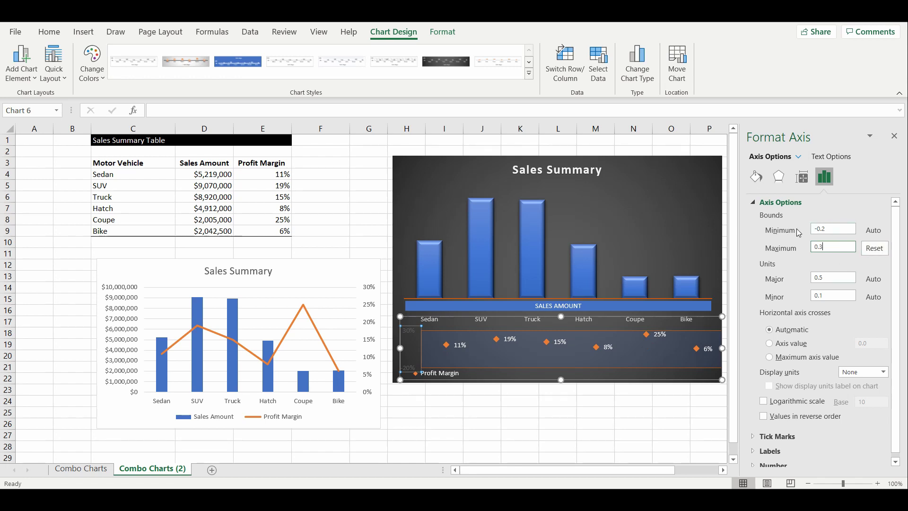
left_click_drag(827, 228, 811, 228)
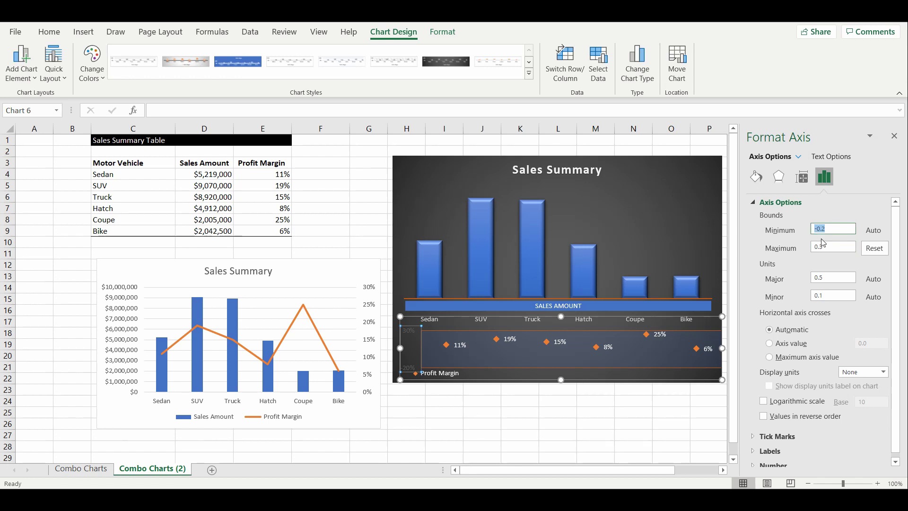
type("0")
key("Return")
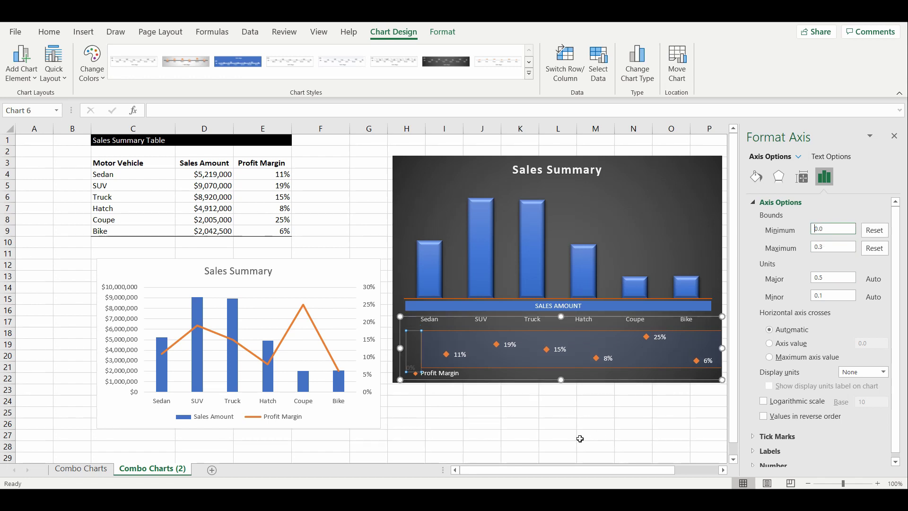
- Remove the vertical axis from the Profit Margin marker chart and deselect the chart
left_click(444, 410)
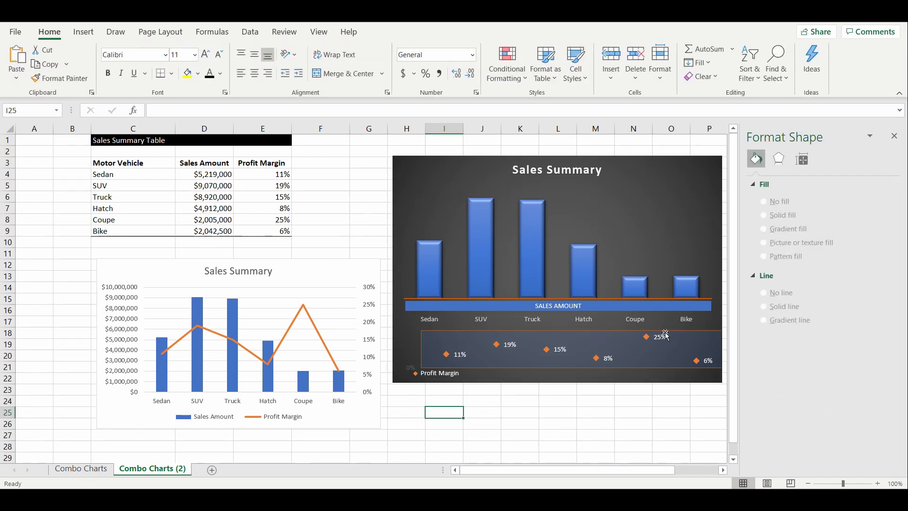
left_click(417, 362)
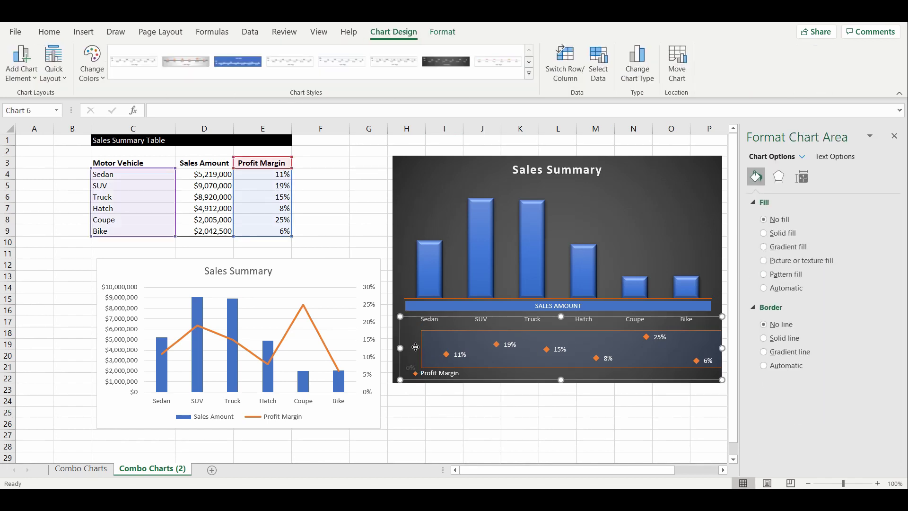
left_click(416, 367)
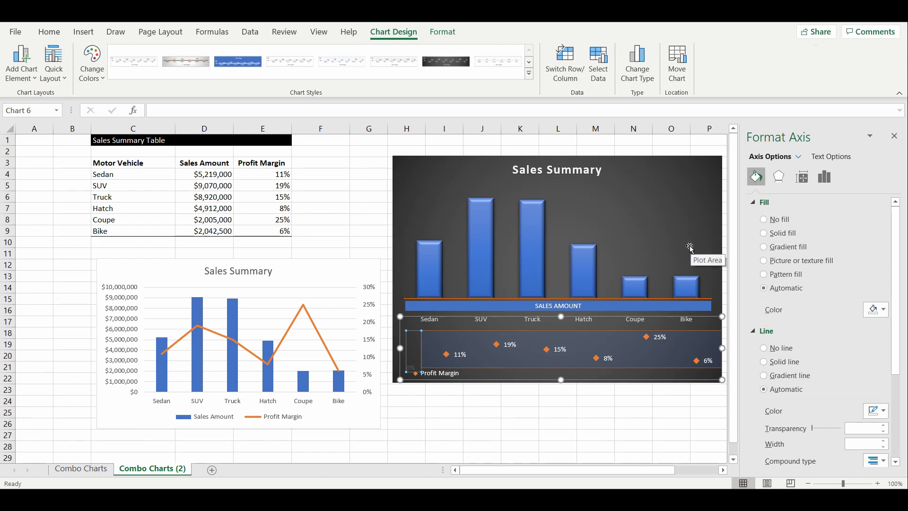
key("Escape")
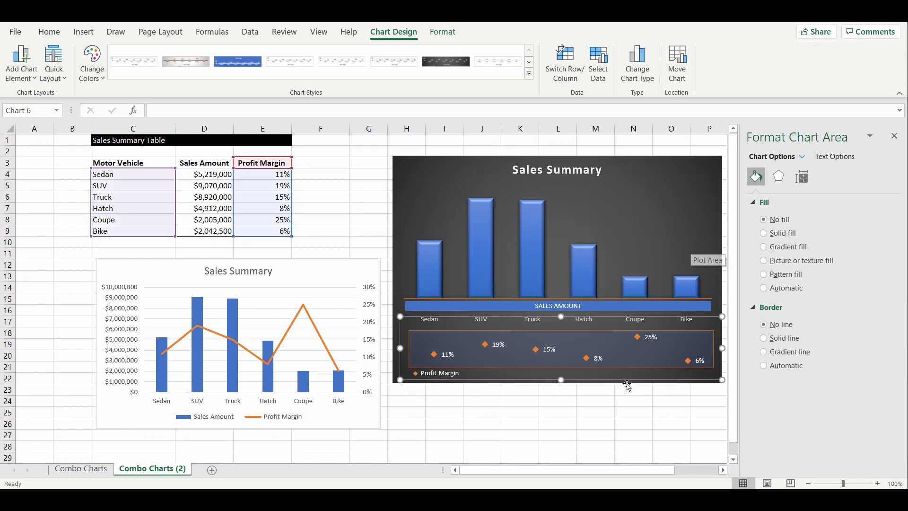
left_click(623, 439)
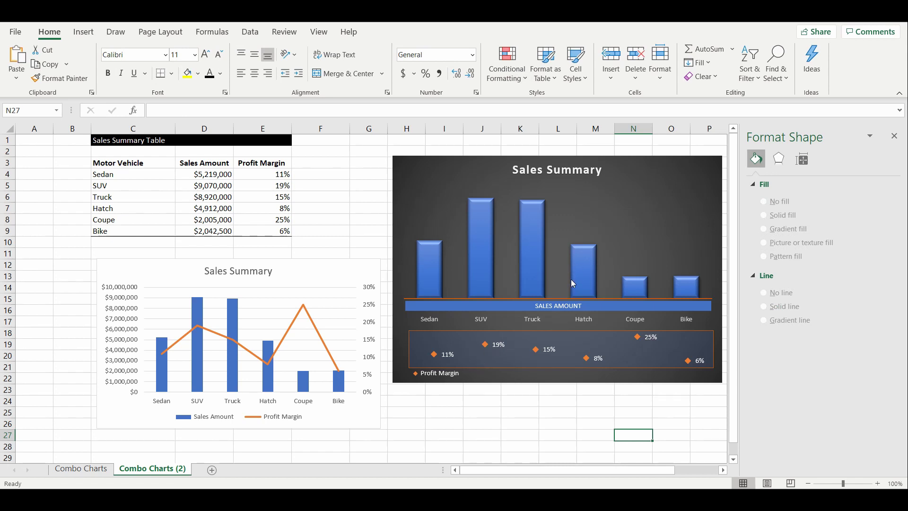
- Add data labels to the Sales Amount columns in the dark Sales Summary chart
left_click(539, 251)
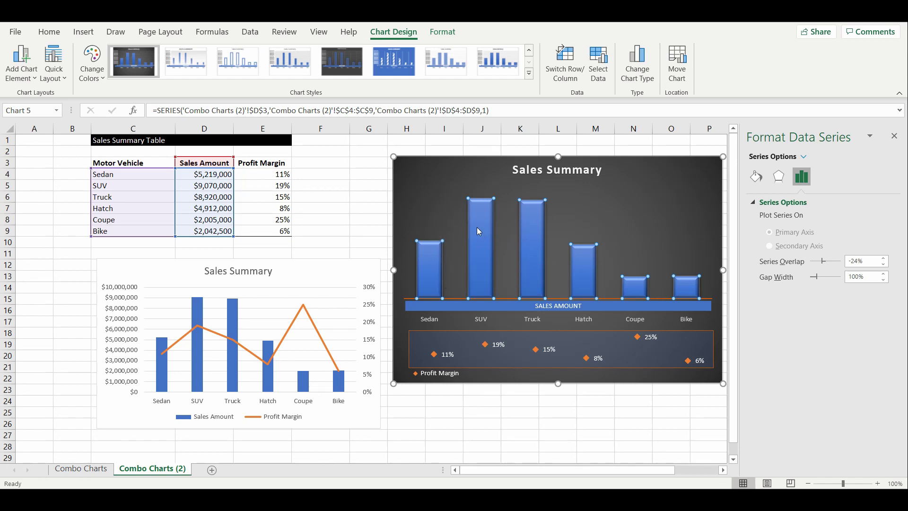
right_click(480, 248)
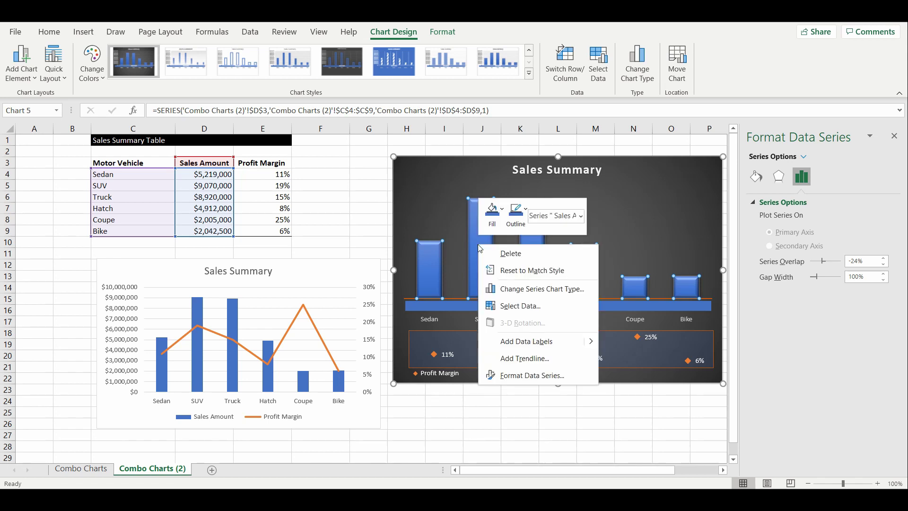
left_click(528, 340)
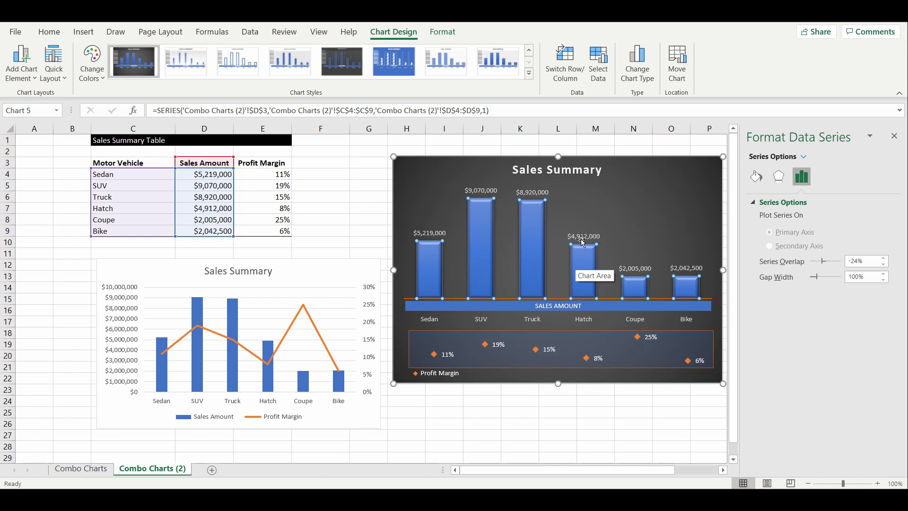
- Set the text direction of the Sales Amount data labels to Rotate all text 270°
left_click(539, 196)
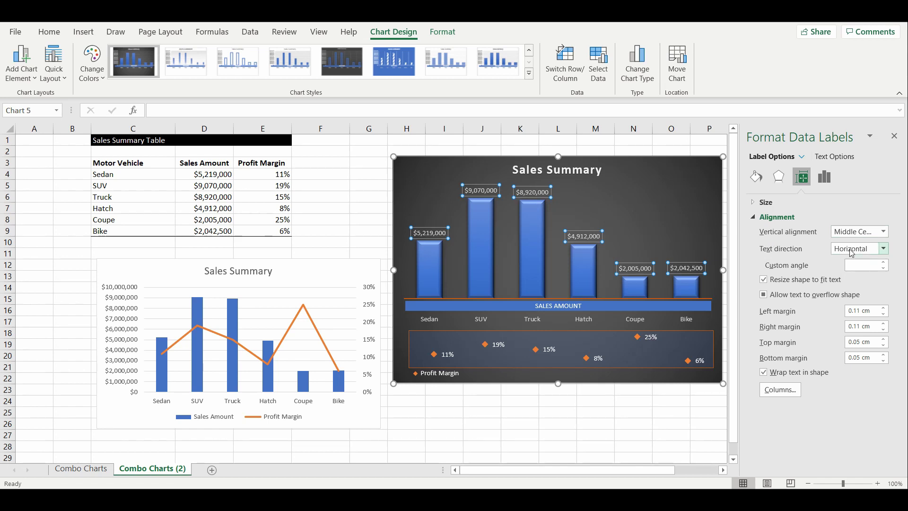
left_click(756, 177)
left_click(778, 177)
left_click(824, 178)
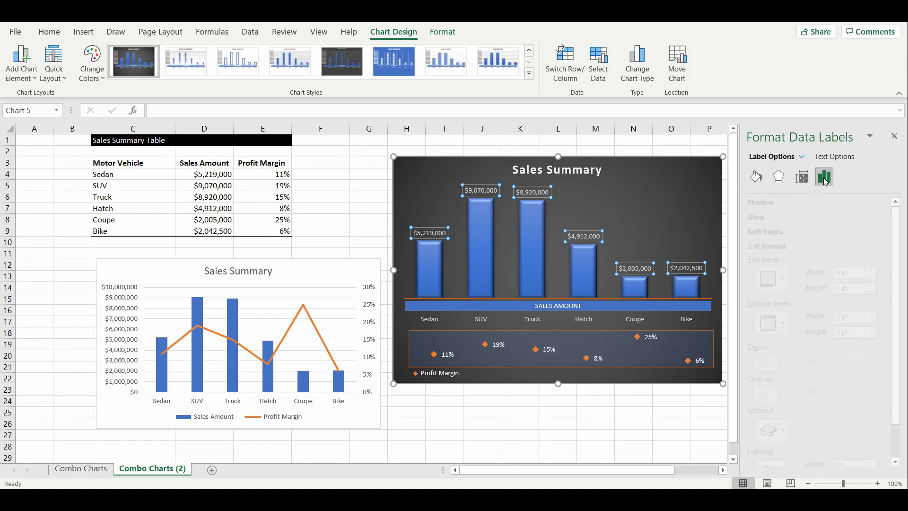
left_click(804, 181)
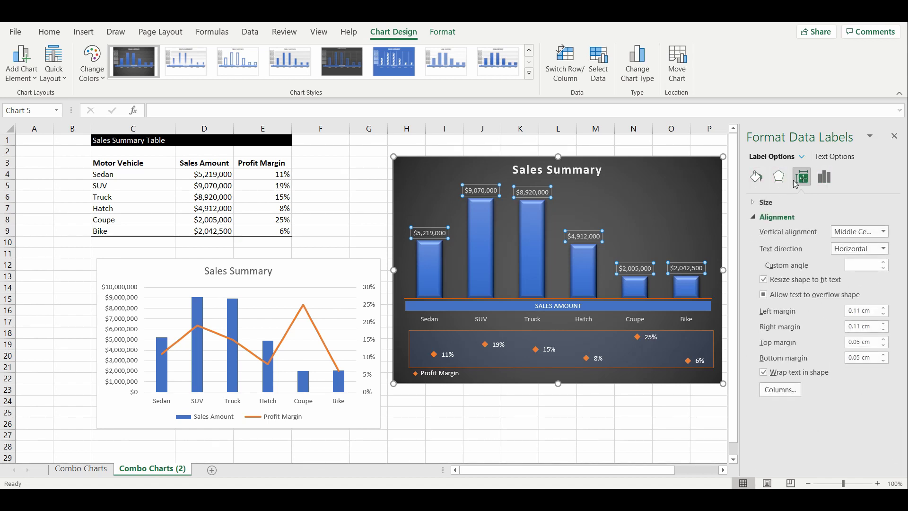
left_click(883, 250)
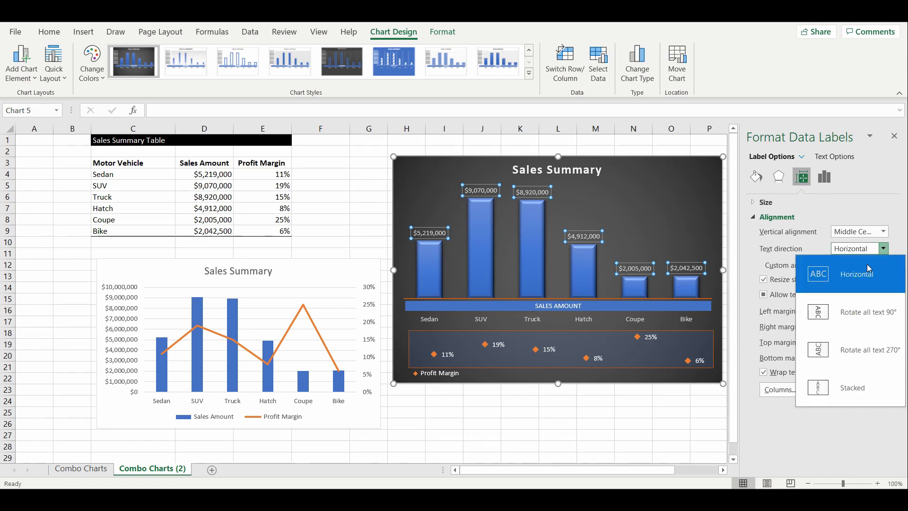
left_click(883, 249)
left_click(883, 249)
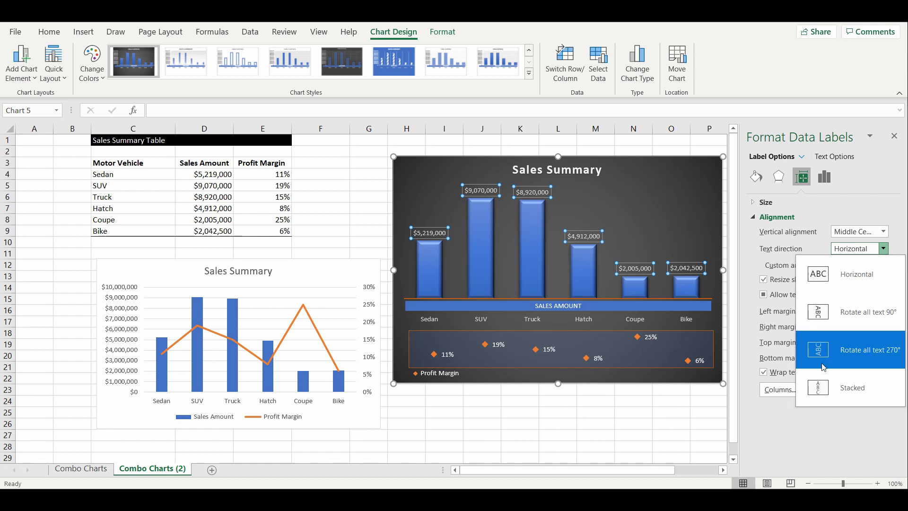
left_click(882, 249)
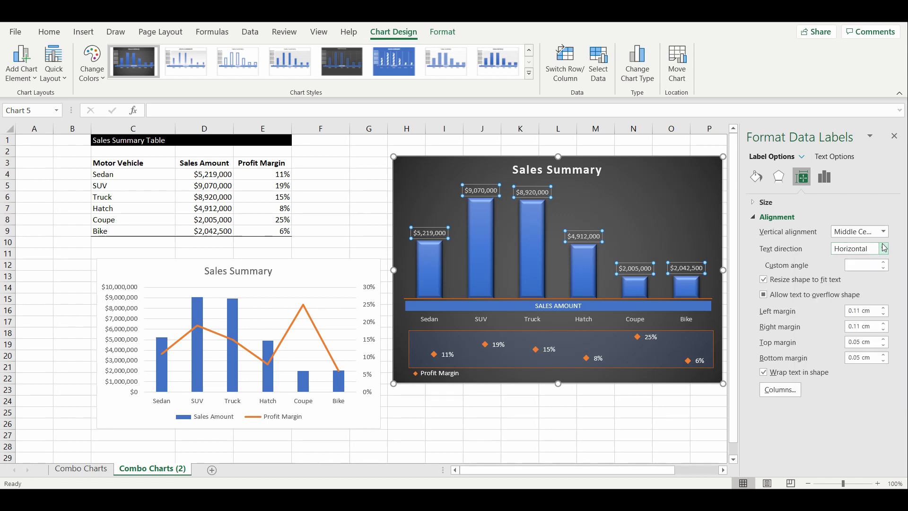
left_click(882, 249)
left_click(884, 232)
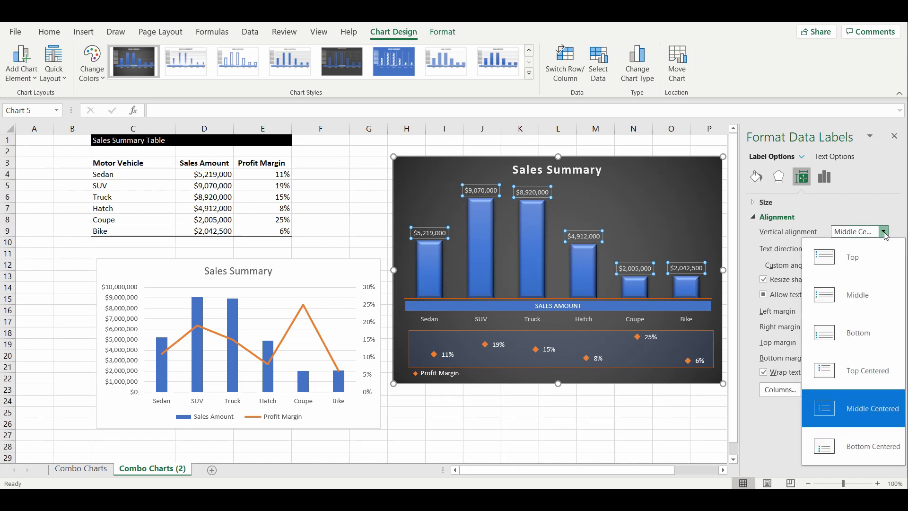
left_click(884, 232)
left_click(882, 250)
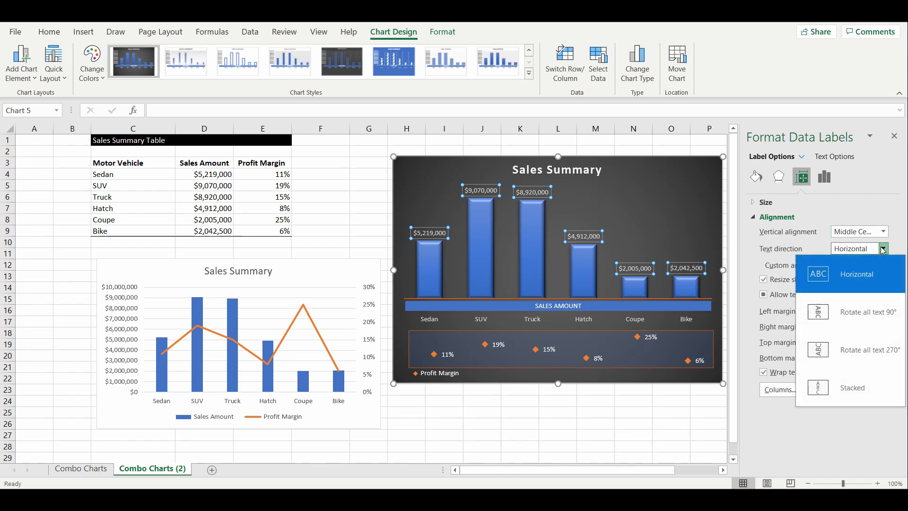
left_click(821, 351)
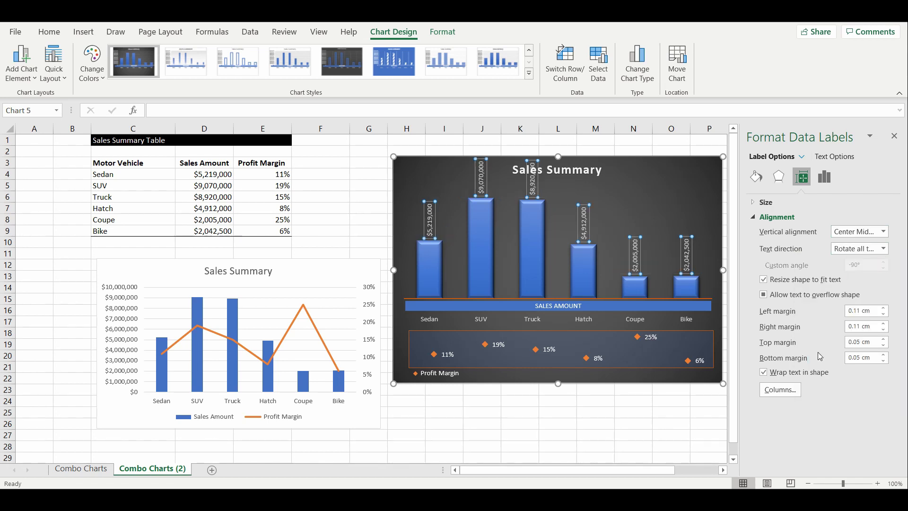
- Lower the upper edge of the Sales Amount plot area so the rotated data labels clear the Sales Summary title
left_click(559, 215)
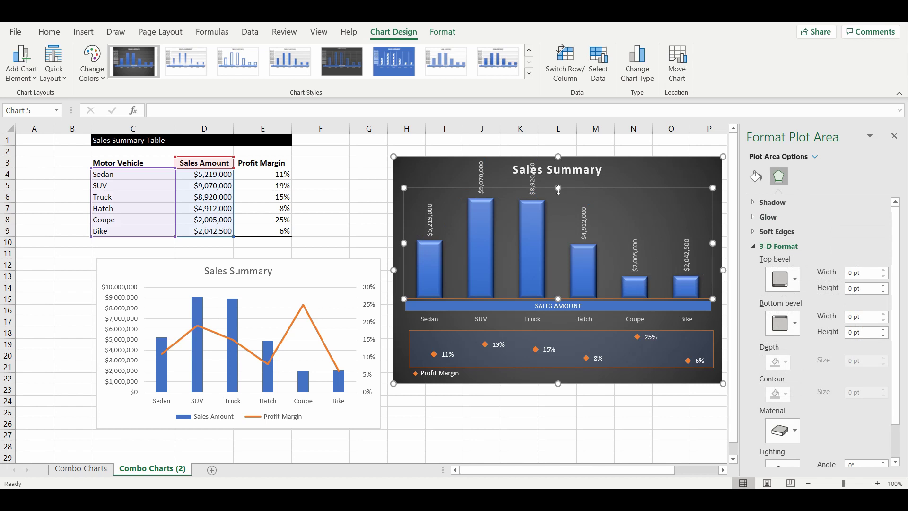
left_click_drag(558, 189, 560, 209)
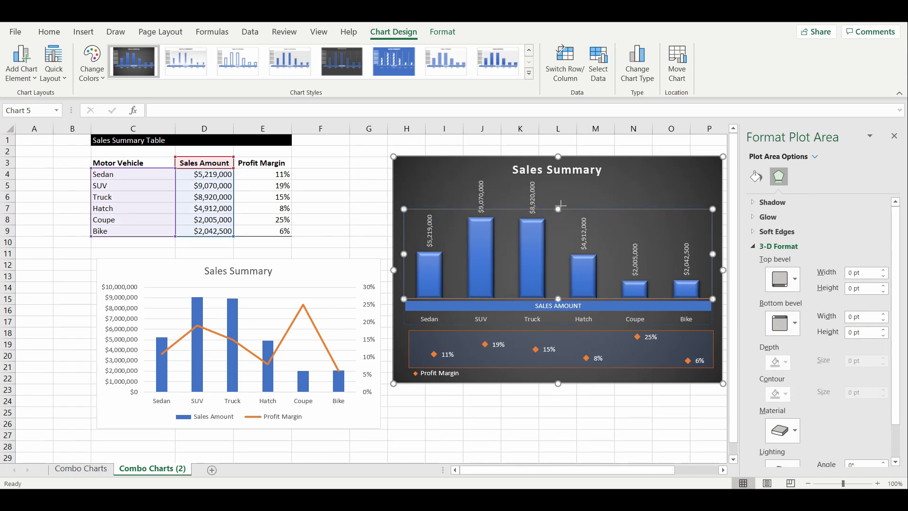
left_click_drag(559, 209, 559, 208)
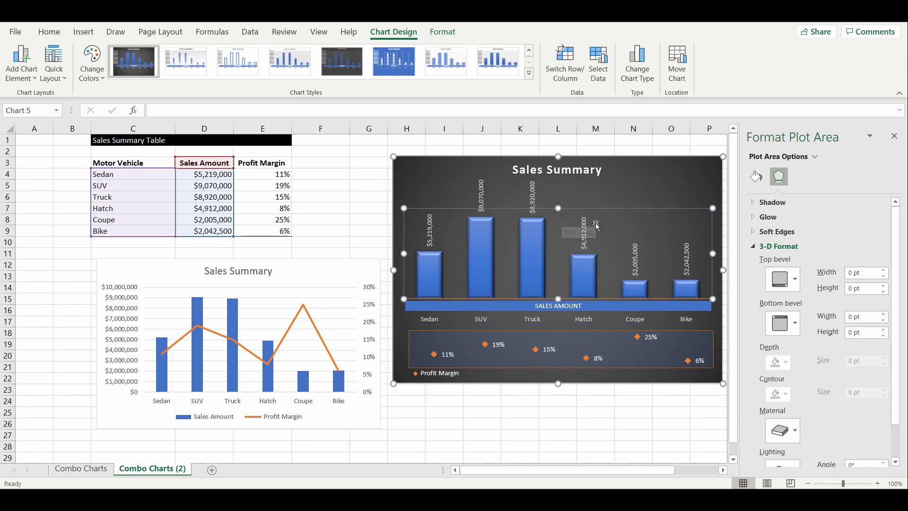
left_click(611, 199)
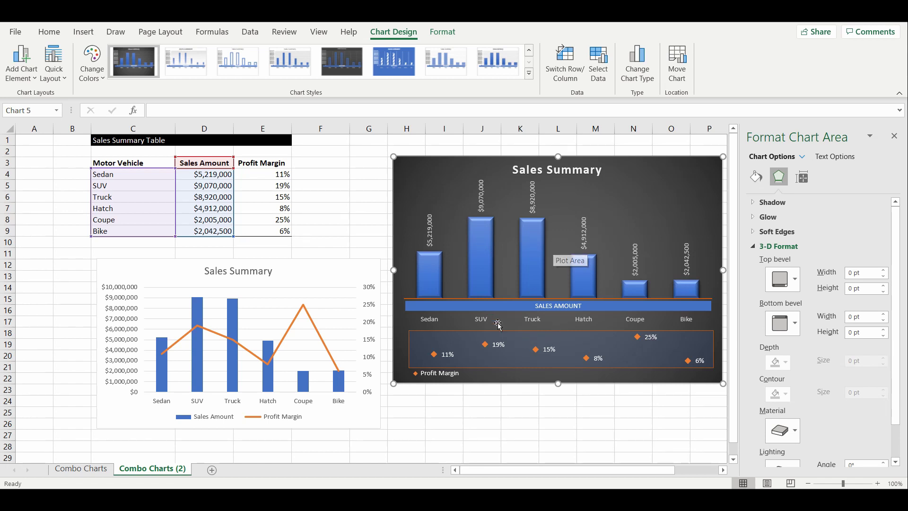
- Delete the built-in Sales Summary chart title from the dark column chart
left_click(346, 240)
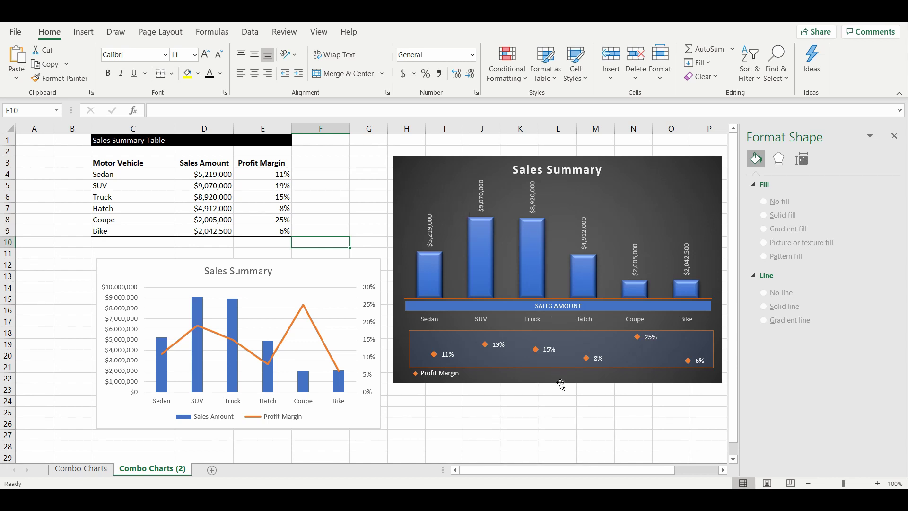
left_click(581, 175)
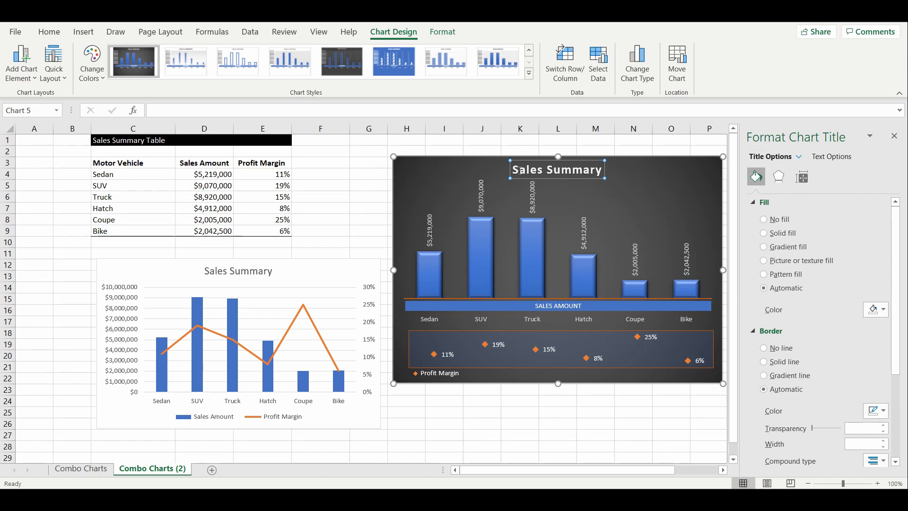
left_click(24, 79)
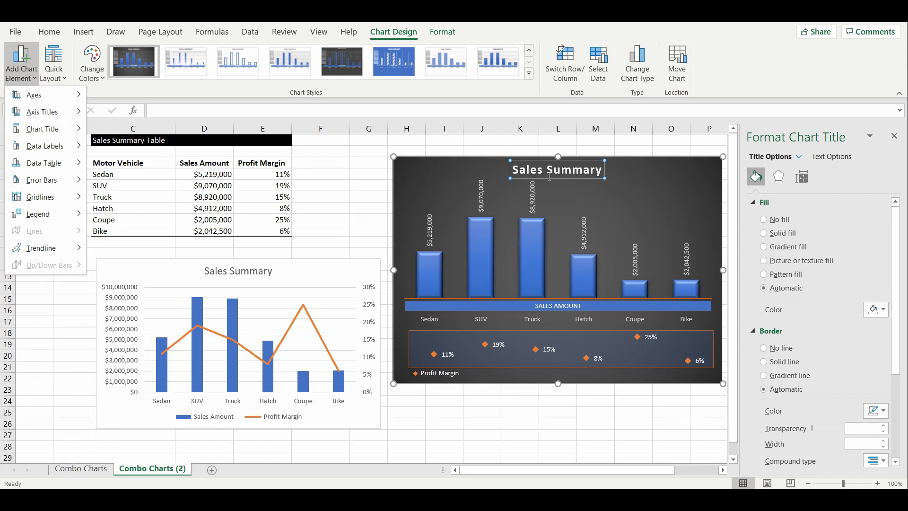
left_click(596, 177)
left_click(596, 180)
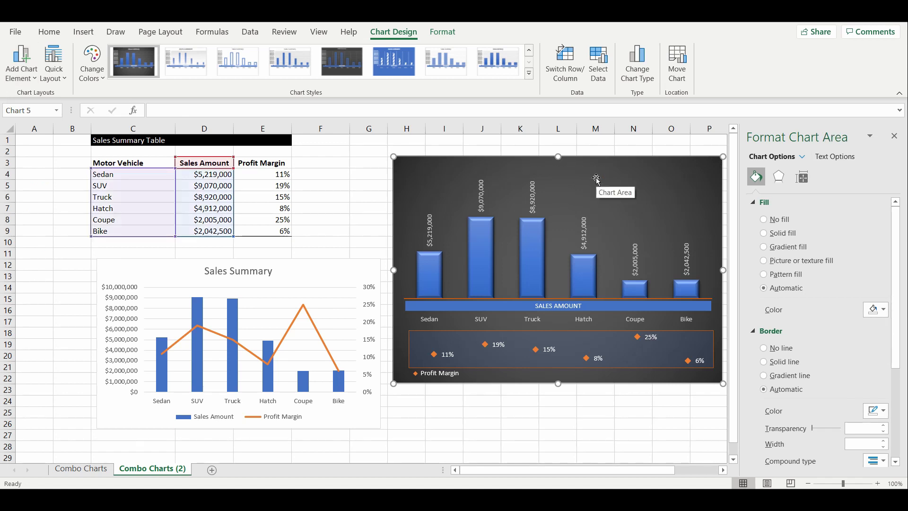
- Insert a text box reading SALES SUMMARY in the upper area of the dark chart
left_click(54, 36)
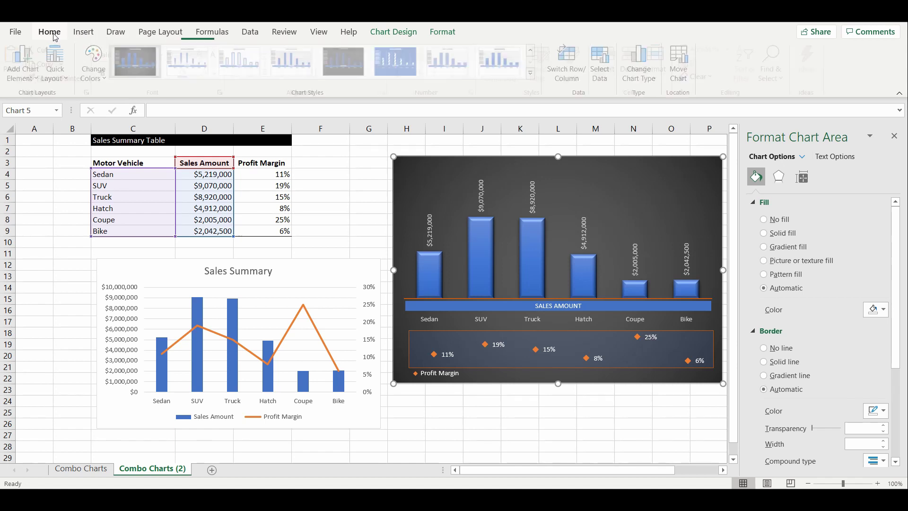
left_click(90, 33)
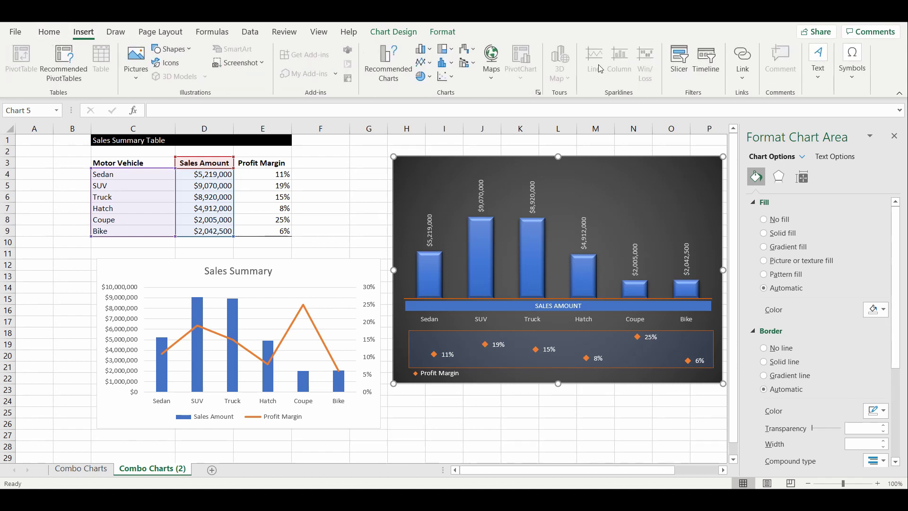
left_click(818, 62)
left_click(770, 114)
left_click_drag(565, 166, 707, 184)
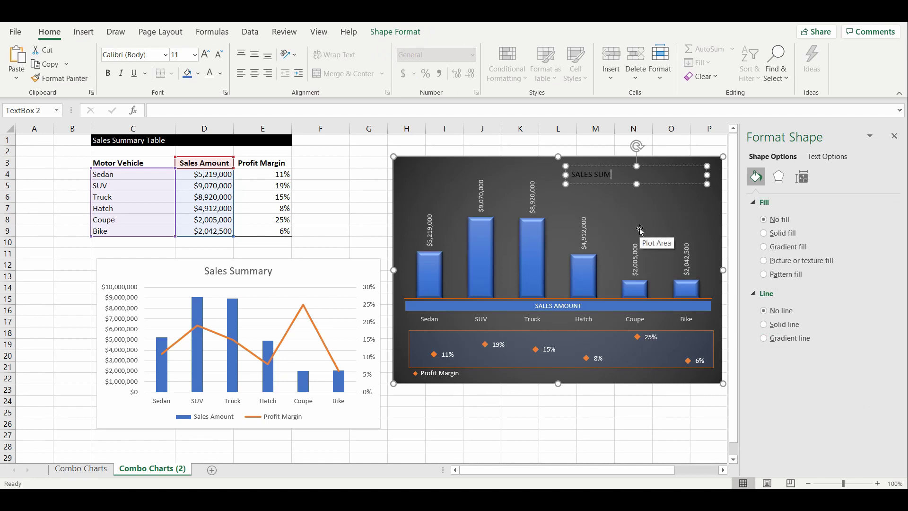
left_click(621, 215)
left_click(604, 175)
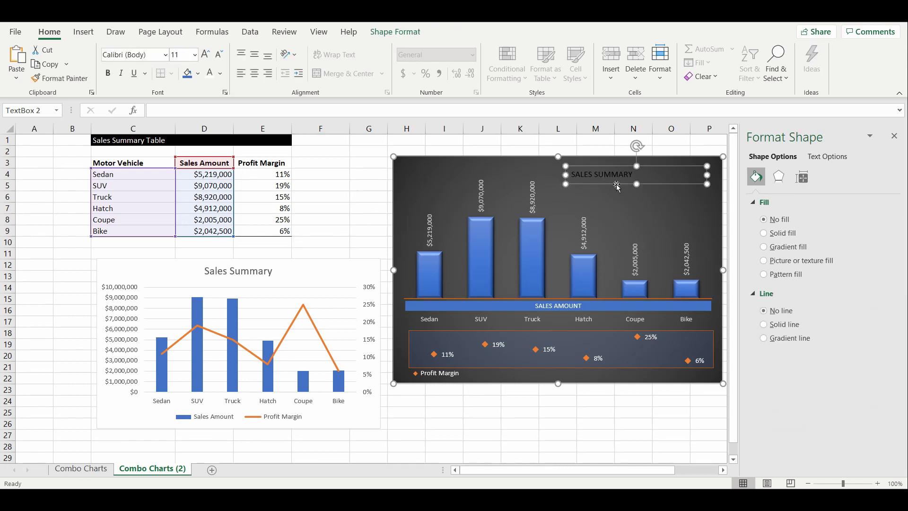
- Center the SALES SUMMARY text horizontally and vertically, with Automatic font color and font size 18
left_click(255, 73)
left_click(255, 55)
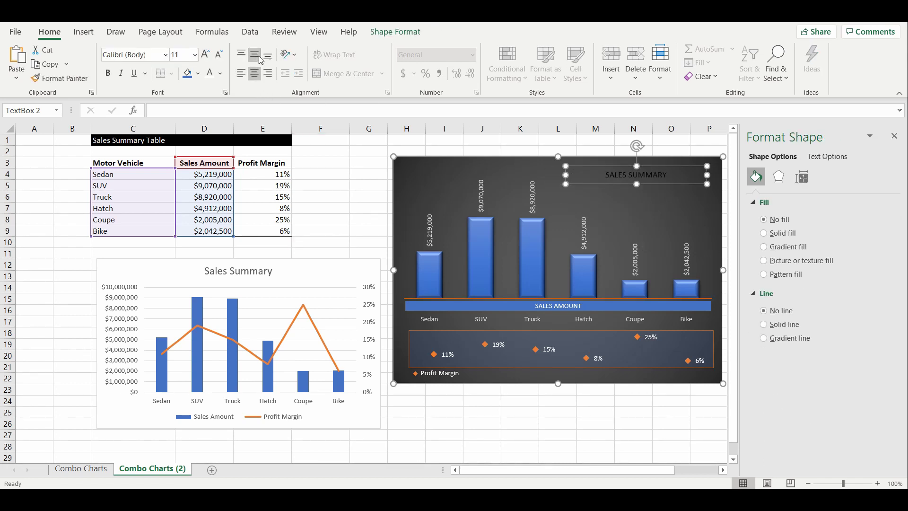
left_click(212, 76)
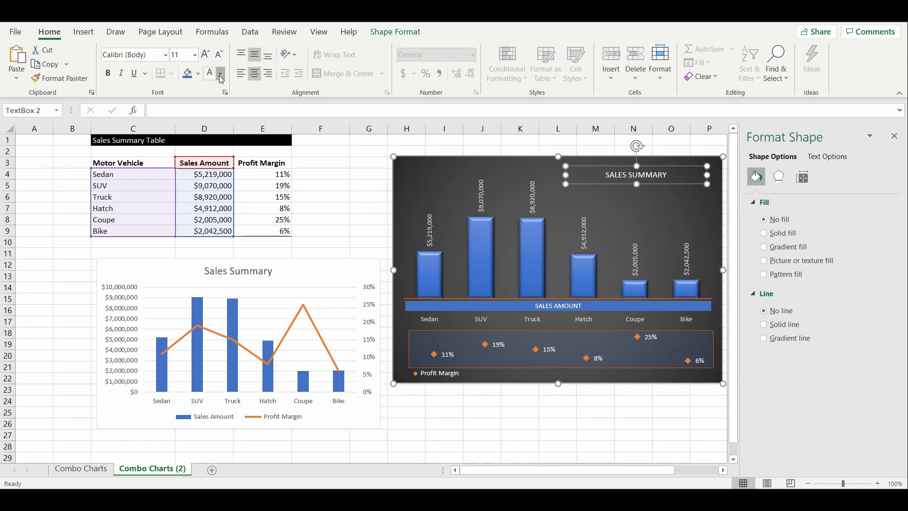
left_click(220, 74)
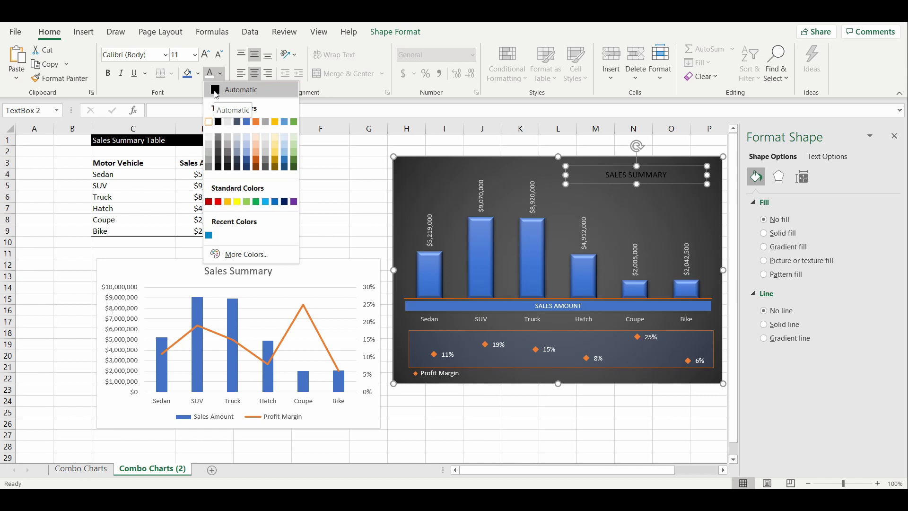
left_click(214, 91)
left_click(194, 55)
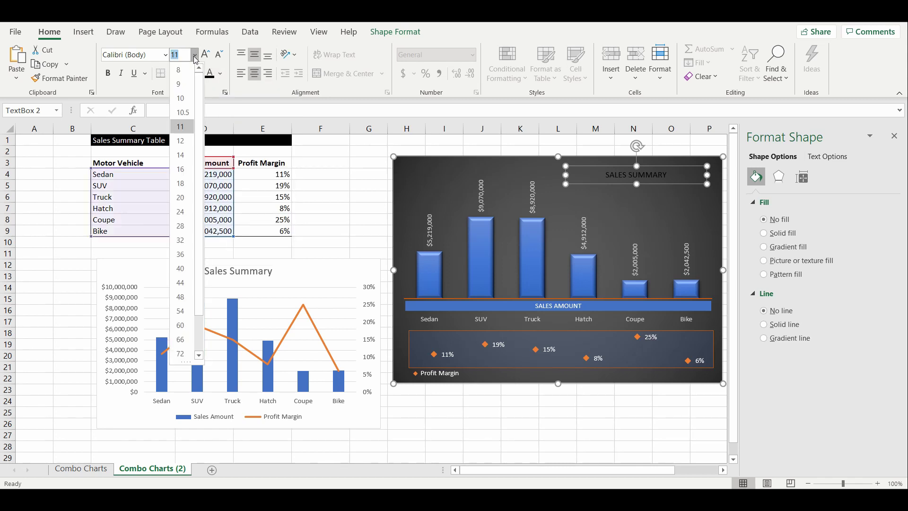
left_click(182, 182)
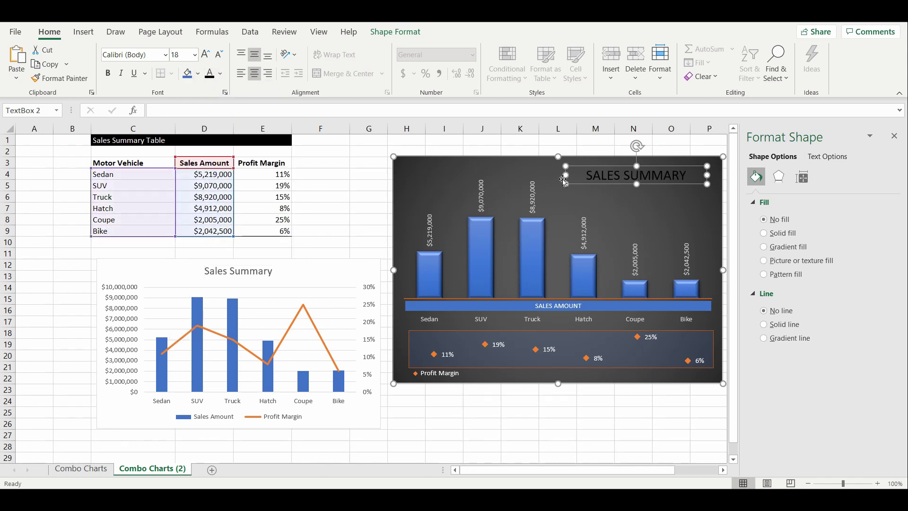
- Stretch the SALES SUMMARY text box across the full width of the dark chart's upper edge and close the formatting pane
left_click_drag(583, 166, 427, 163)
left_click_drag(533, 169, 665, 179)
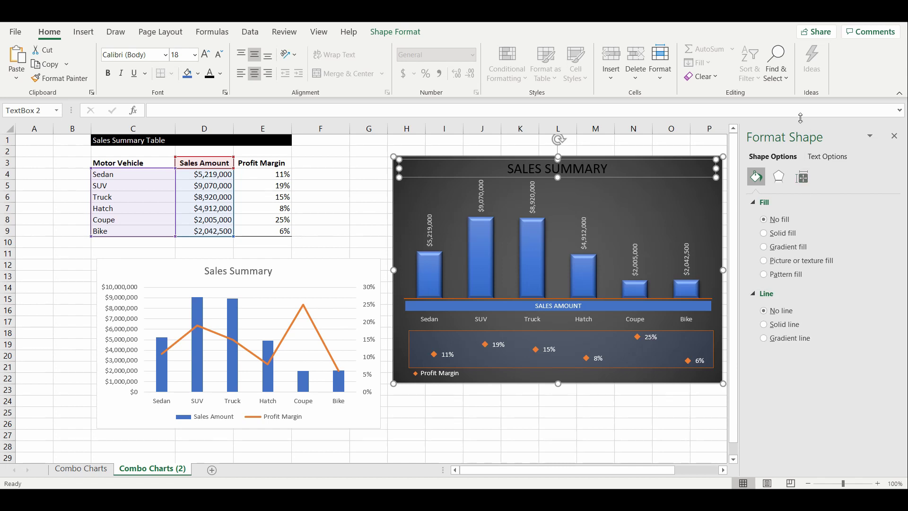
left_click(616, 143)
left_click(893, 136)
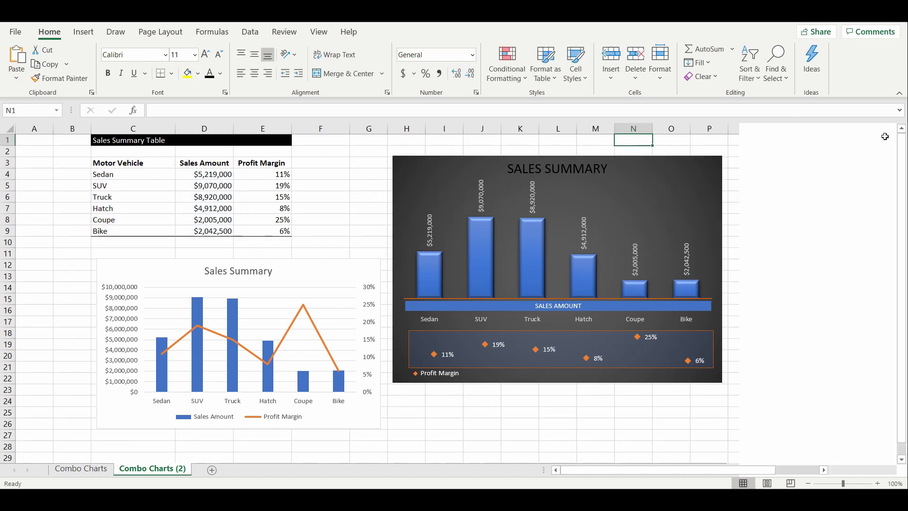
- Give the SALES SUMMARY text box a solid blue fill with 68% transparency
left_click(596, 170)
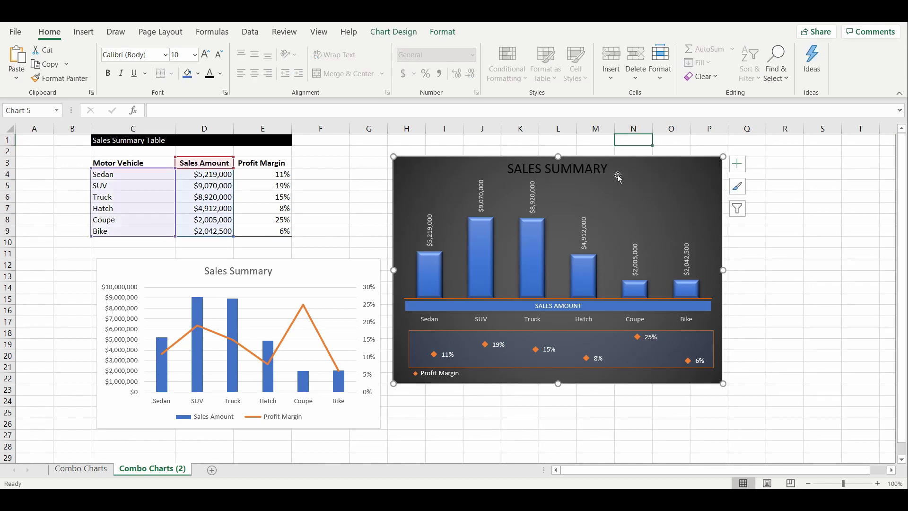
left_click(593, 169)
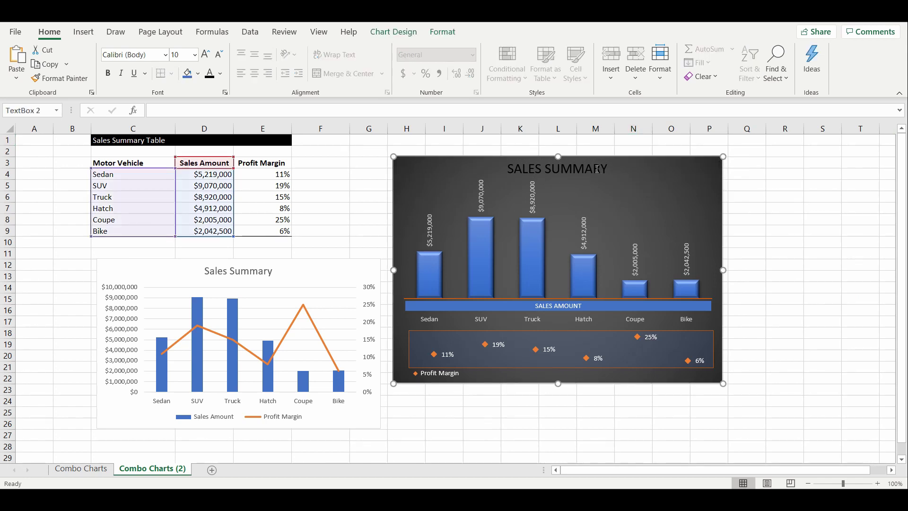
right_click(623, 160)
left_click(691, 457)
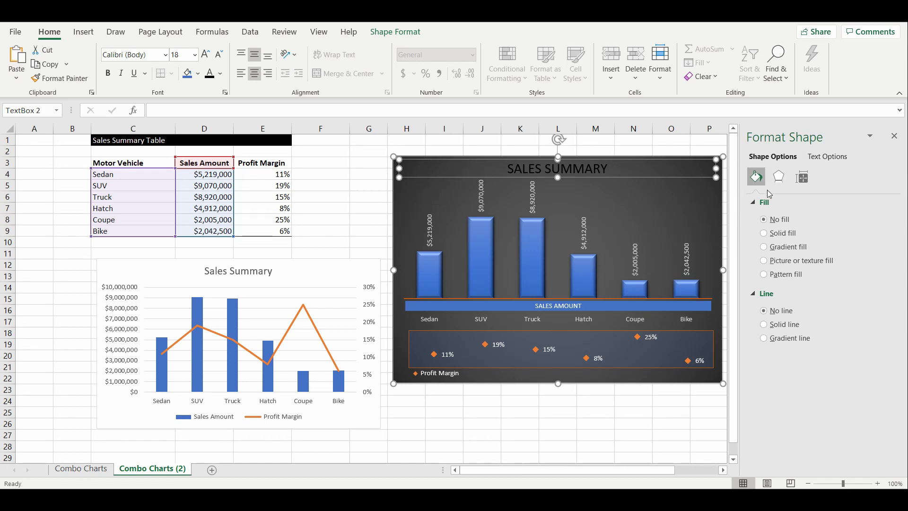
left_click(763, 233)
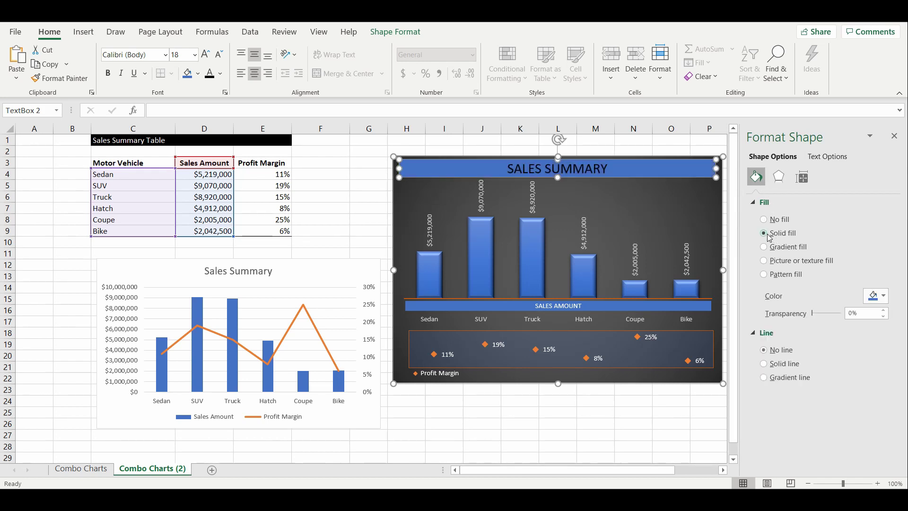
left_click(882, 296)
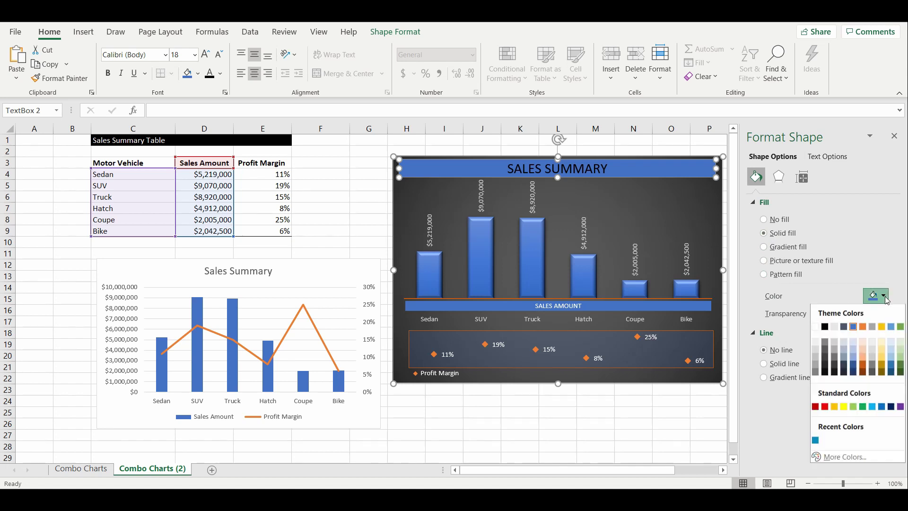
left_click(853, 327)
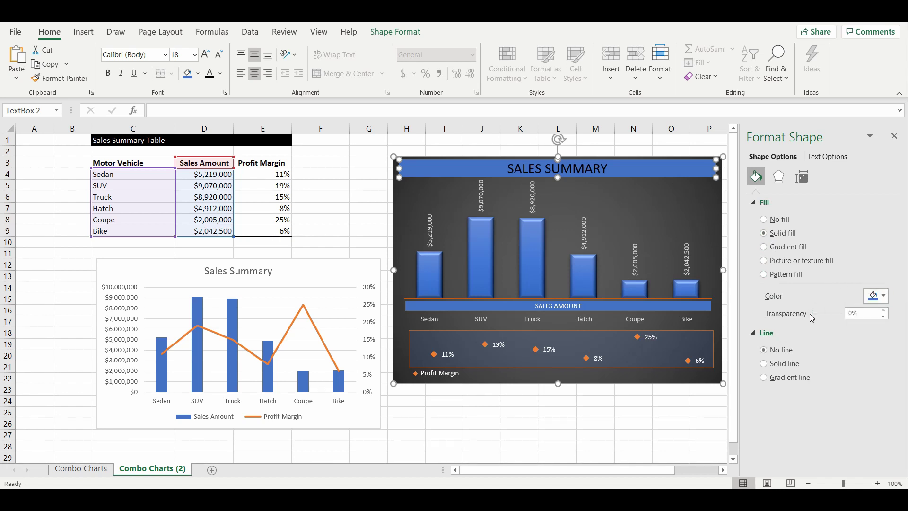
left_click_drag(812, 313, 832, 316)
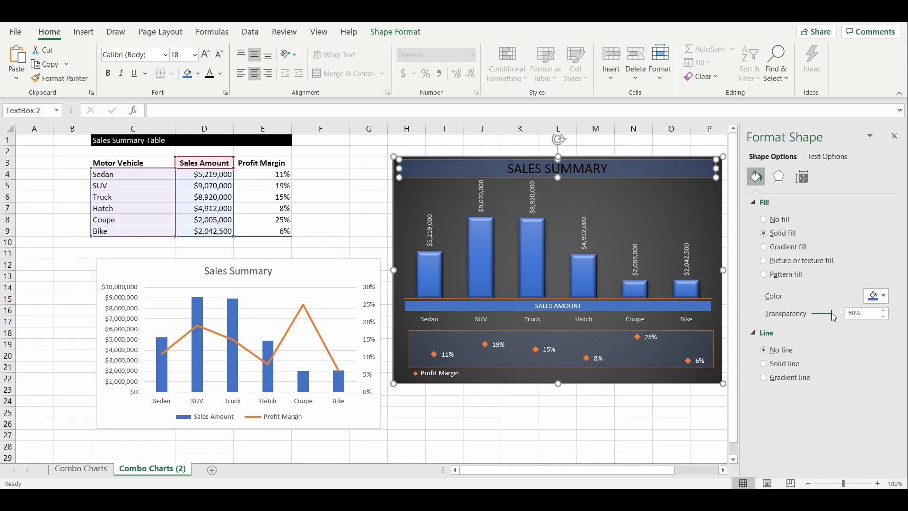
- Change the fill color of the SALES SUMMARY text box to white and deselect it
left_click(632, 140)
left_click(644, 179)
left_click(882, 296)
left_click(833, 339)
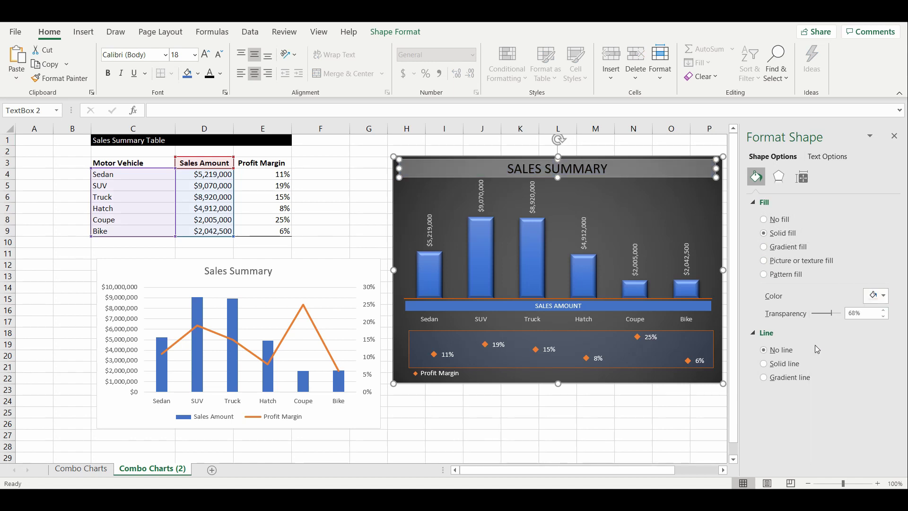
left_click(882, 297)
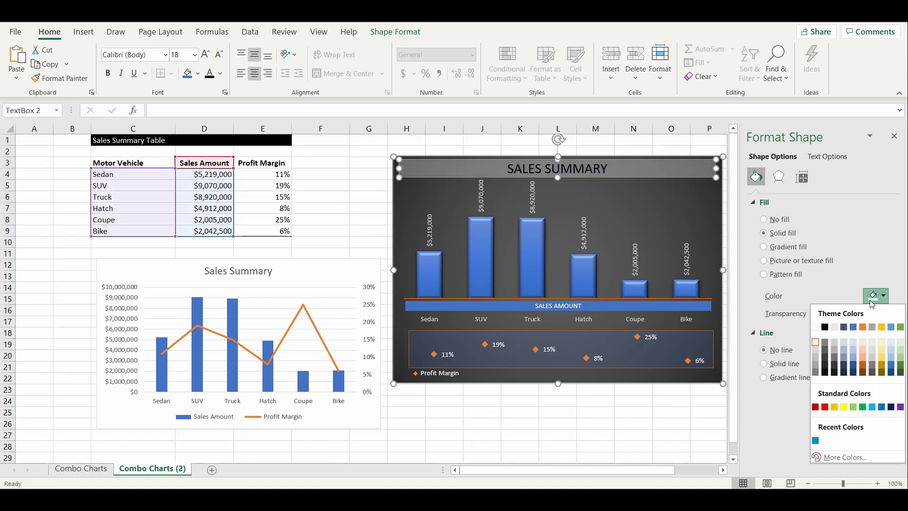
left_click(815, 327)
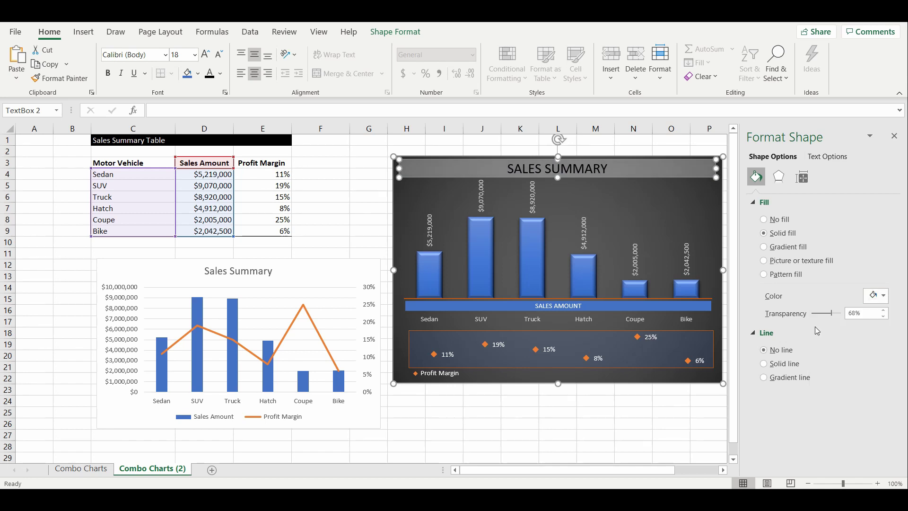
left_click(602, 389)
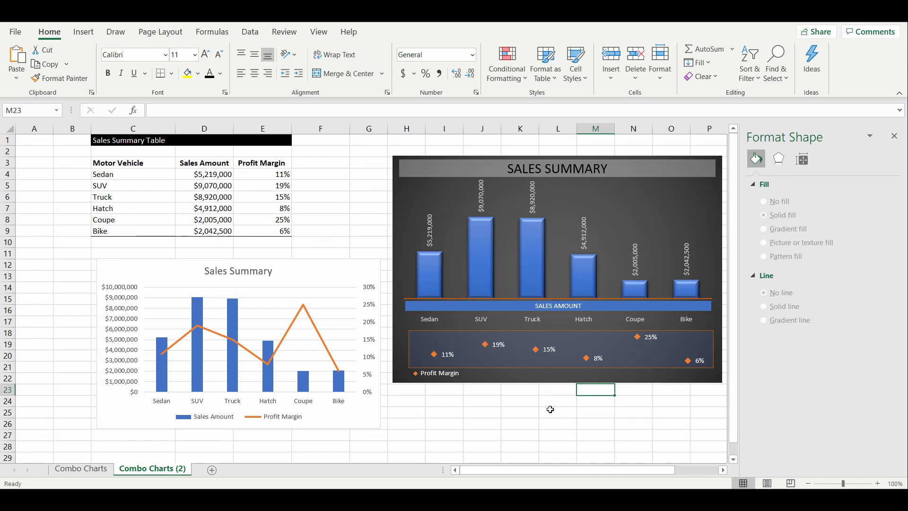
- Move the plain white Sales Summary combo chart slightly up and to the left, closer beneath the data table, and deselect it
left_click_drag(299, 271, 284, 261)
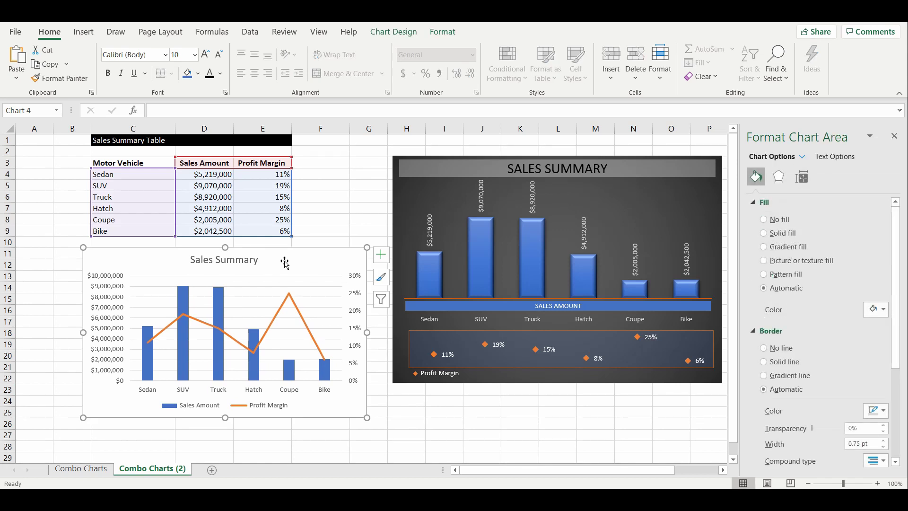
left_click(550, 435)
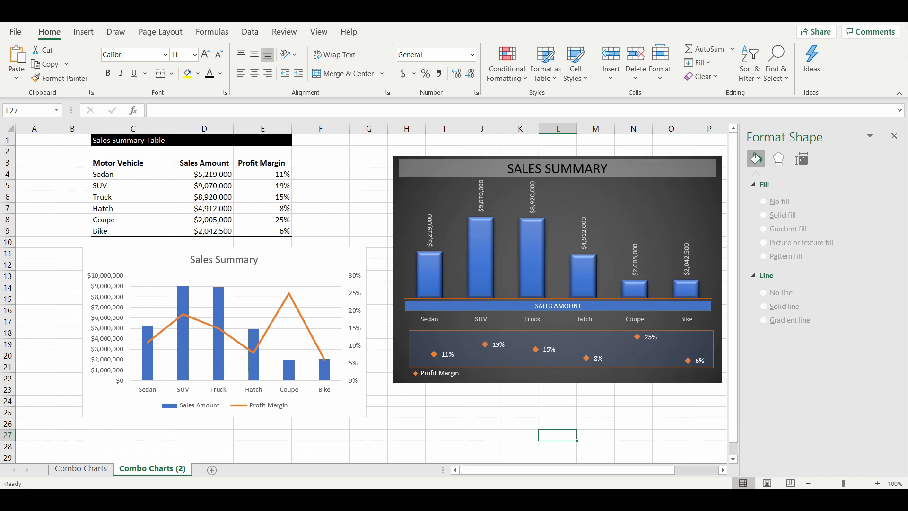